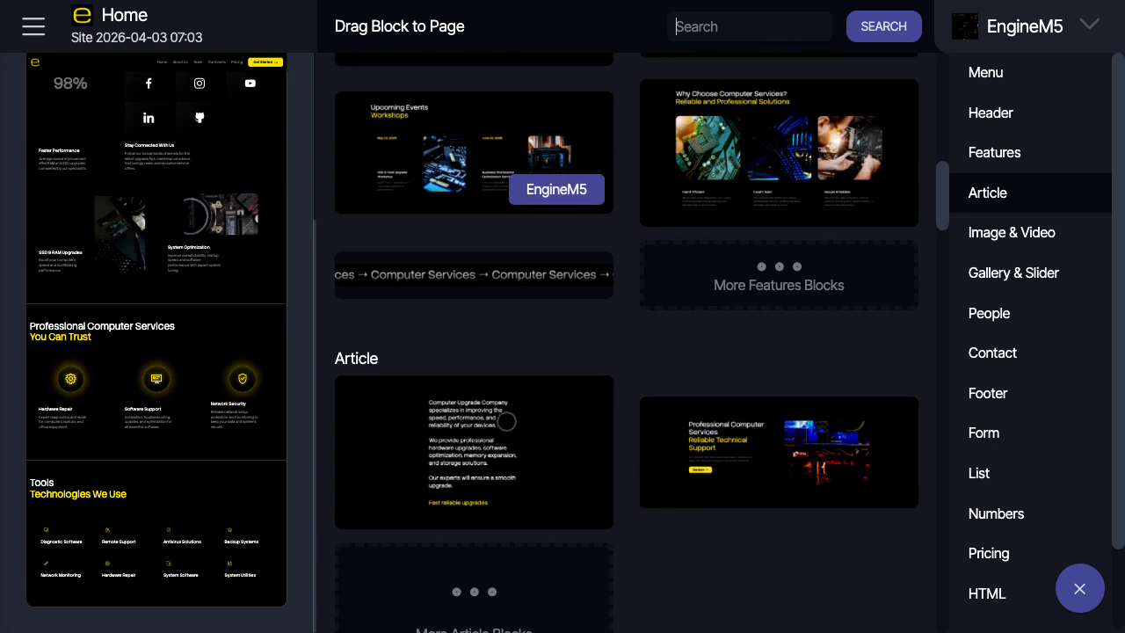
# Add the "Reliable Technical Support" article block and the "Publish your site or preview it" image slider to the page's end.
pyautogui.moveTo(724, 409); pyautogui.dragTo(265, 538)
pyautogui.scroll(-1, 655, 380)
pyautogui.scroll(-9, 655, 380)
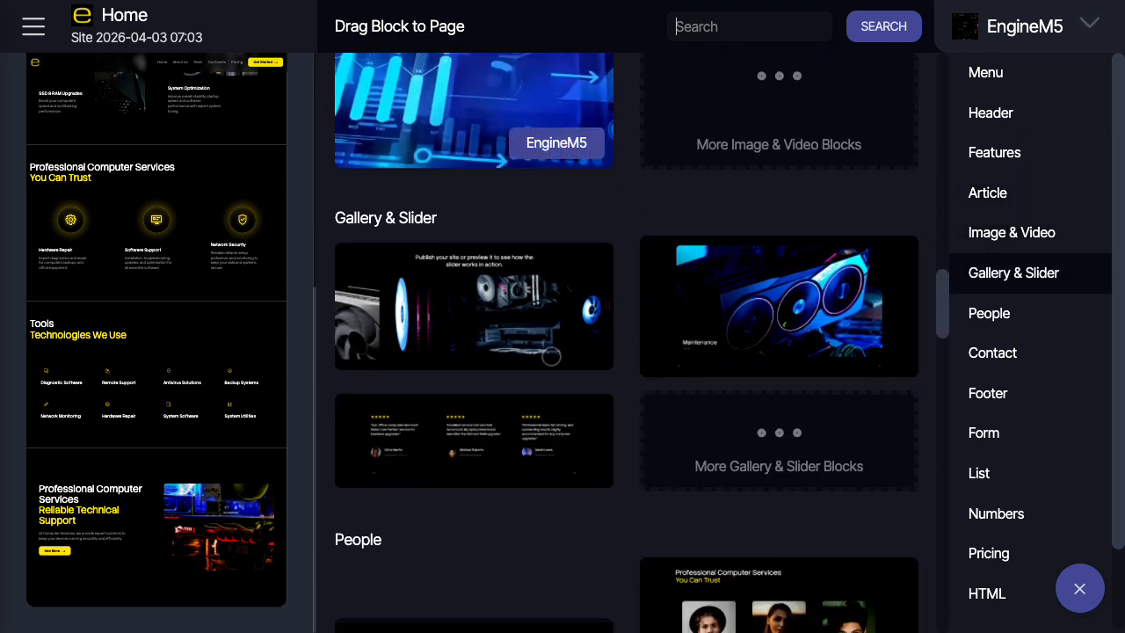
pyautogui.moveTo(551, 356); pyautogui.dragTo(279, 553)
# Insert the scrolling "Computer Services" text block between the Tools block and the "Reliable Technical Support" article.
pyautogui.scroll(-1, 522, 450)
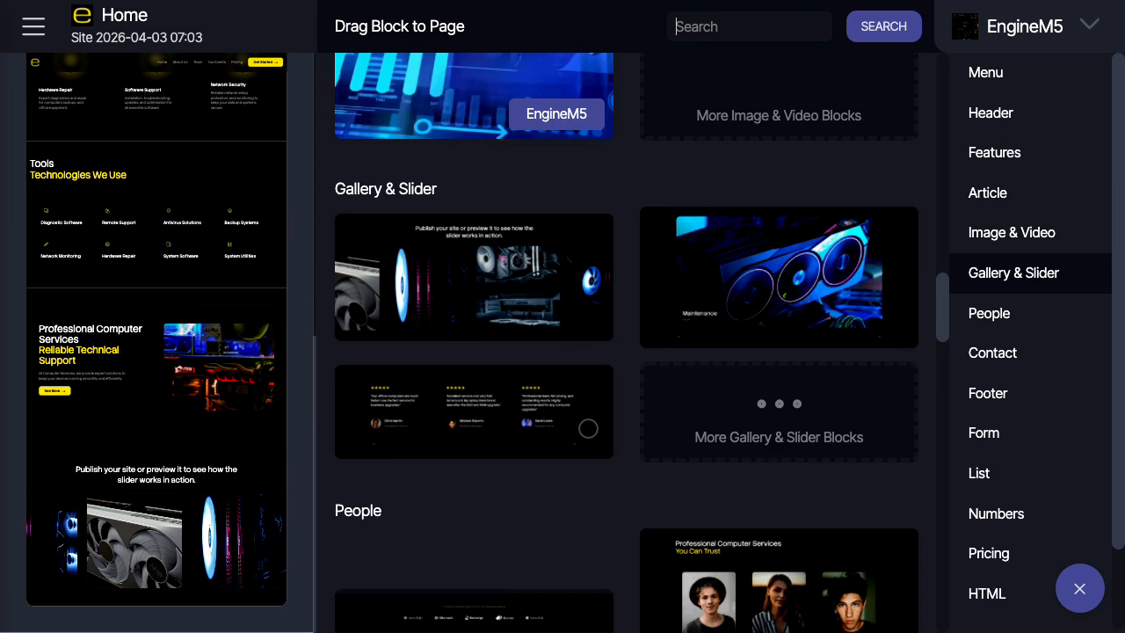
pyautogui.scroll(8, 588, 428)
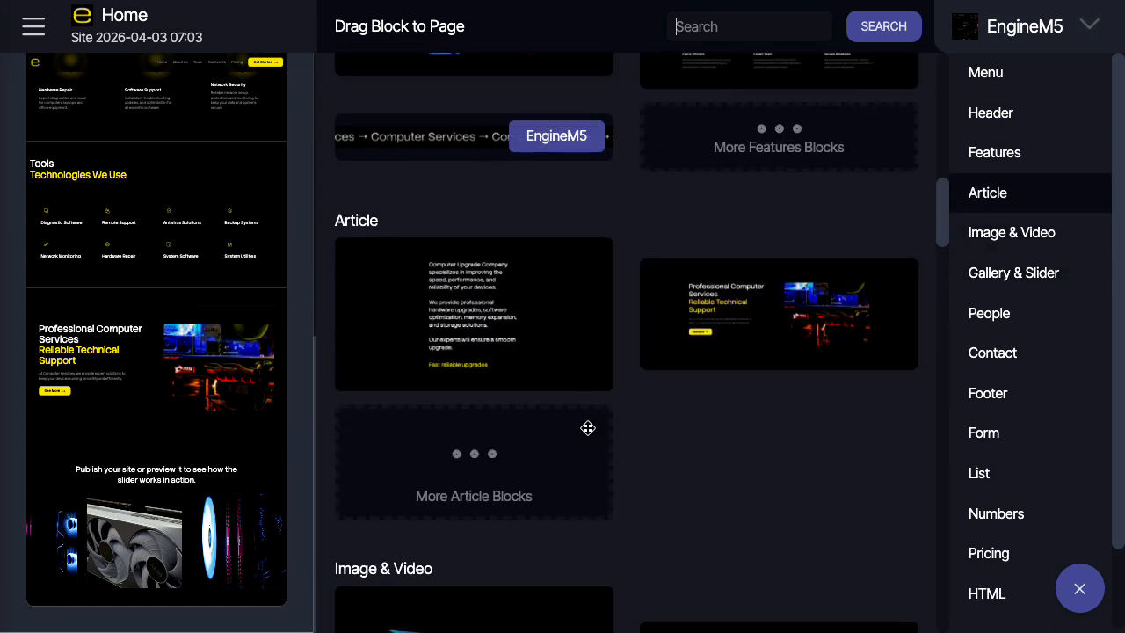
pyautogui.scroll(2, 254, 281)
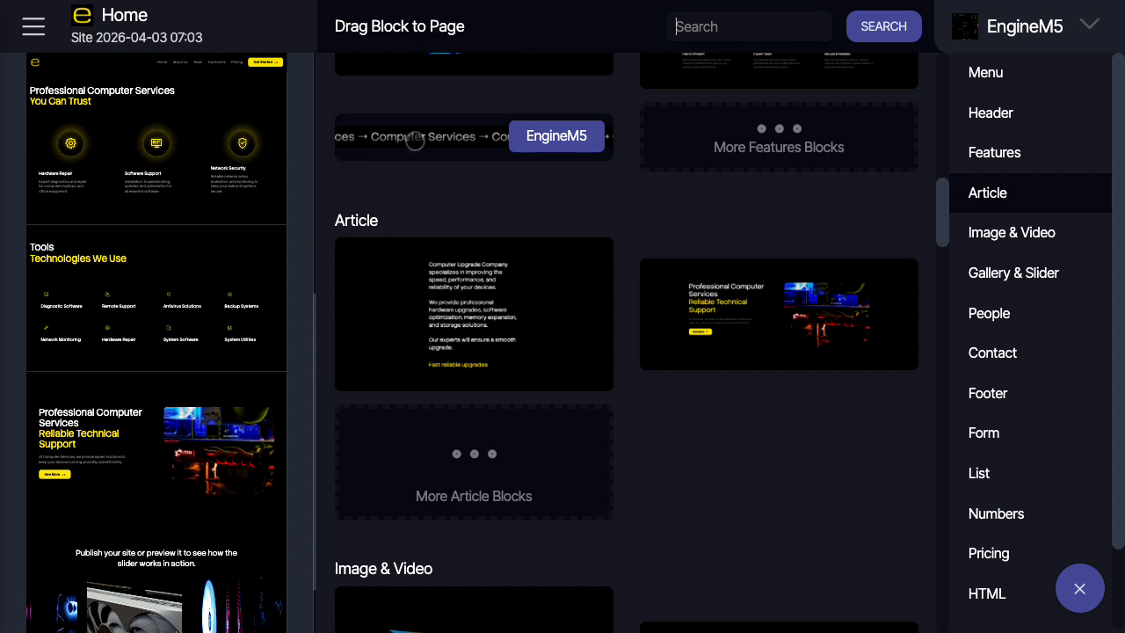
pyautogui.moveTo(415, 142); pyautogui.dragTo(231, 347)
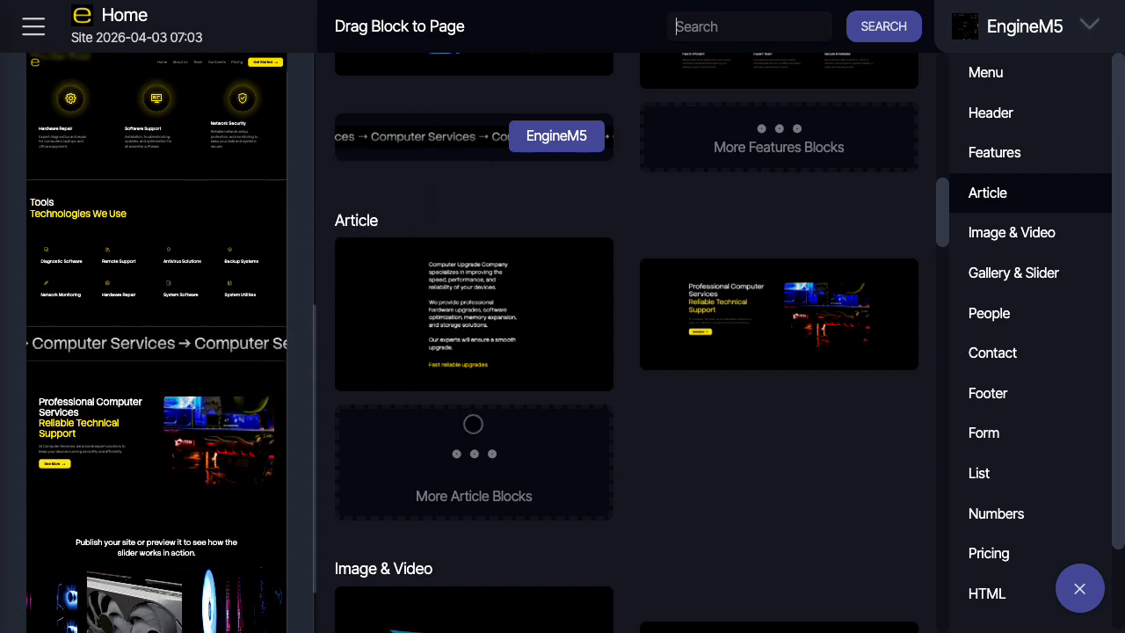
# Add the star-rated testimonials slider block below the image slider.
pyautogui.scroll(-8, 473, 424)
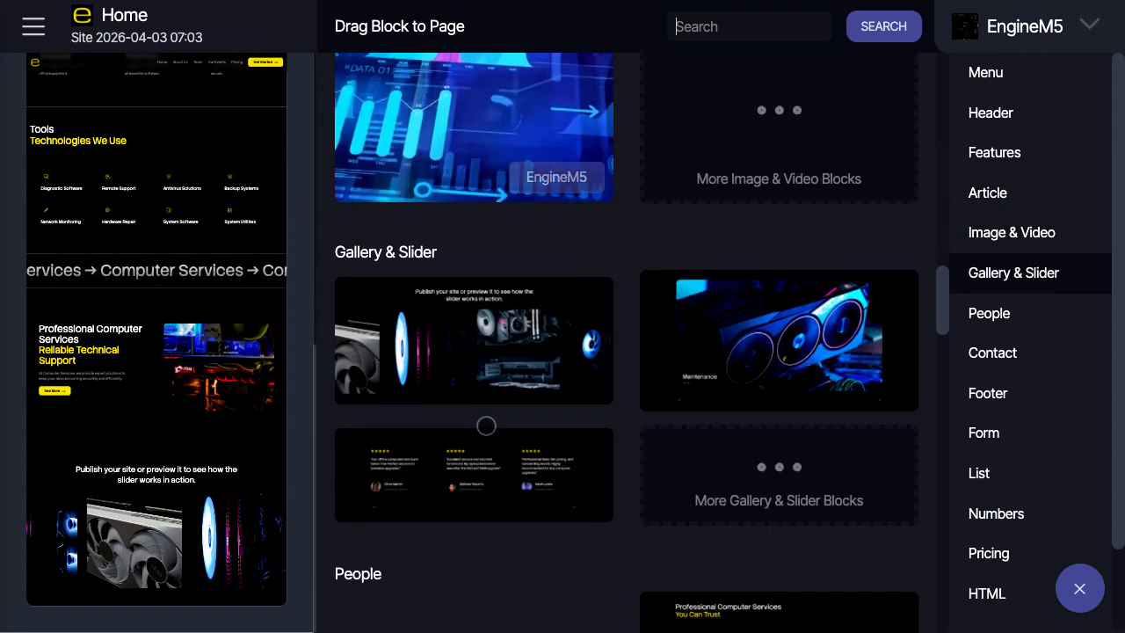
pyautogui.scroll(-3, 486, 426)
pyautogui.scroll(2, 633, 431)
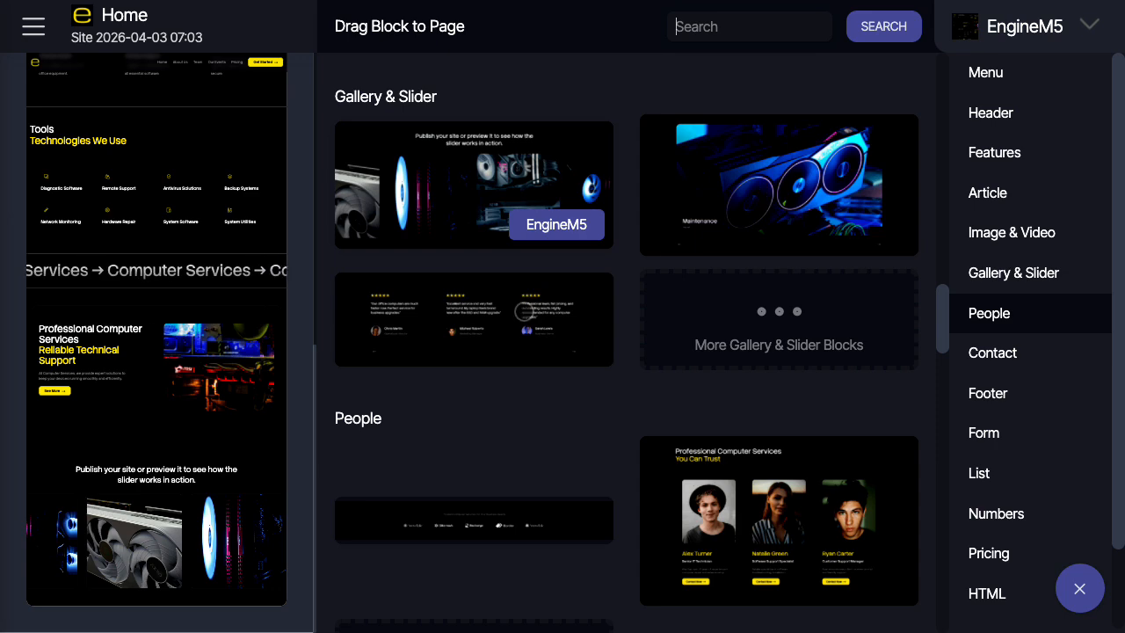
pyautogui.moveTo(525, 310); pyautogui.dragTo(213, 549)
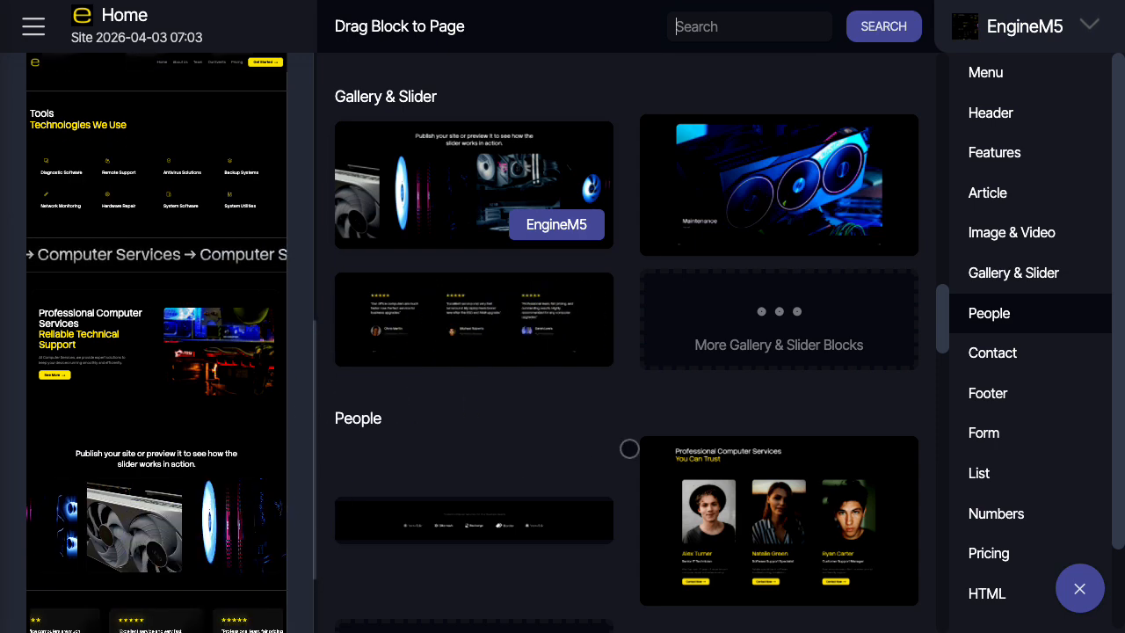
# Add the "Request Your Computer Upgrade" form block below the testimonials.
pyautogui.scroll(-2, 629, 448)
pyautogui.scroll(-5, 629, 449)
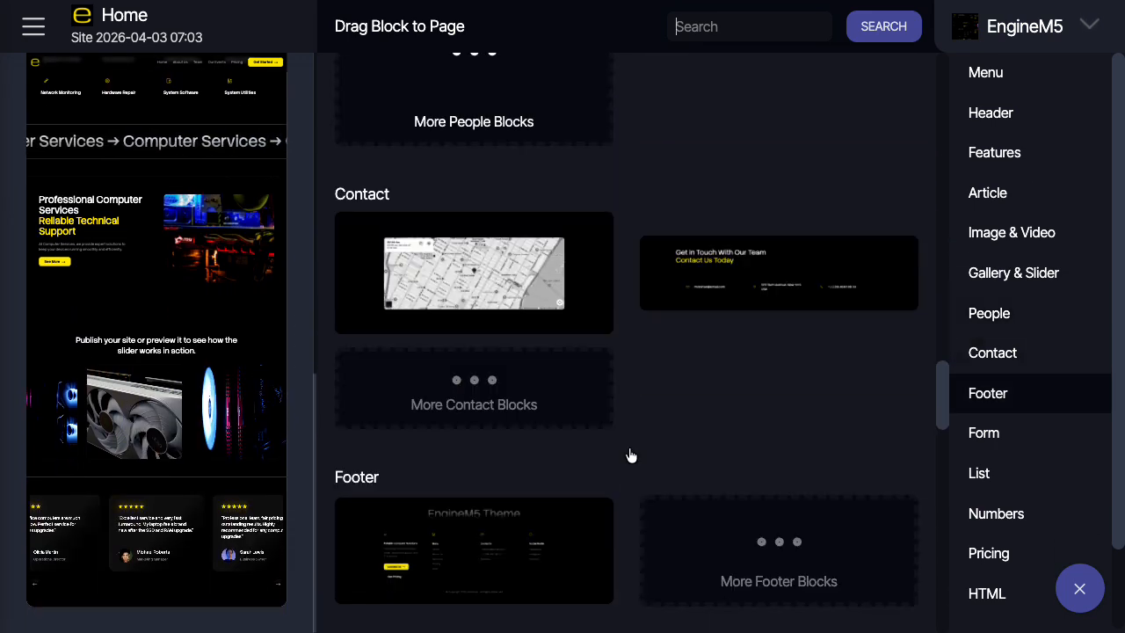
pyautogui.scroll(-4, 632, 456)
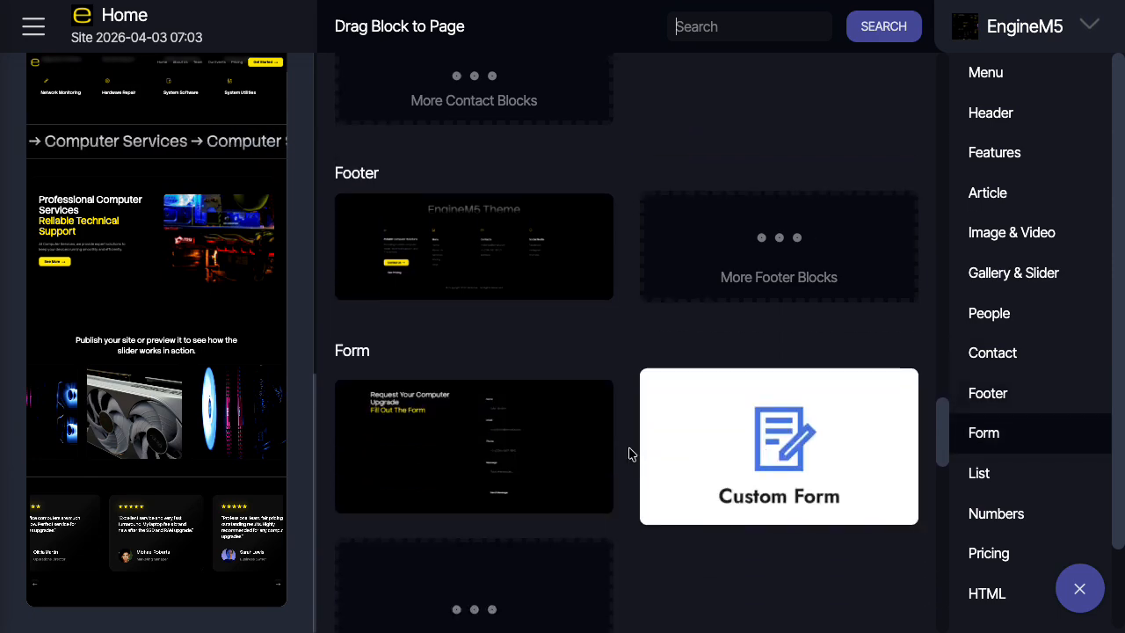
pyautogui.moveTo(499, 419); pyautogui.dragTo(326, 548)
# Add the "FAQ Find Quick Answers" and "Our Simple Upgrade Process" list blocks below the request form.
pyautogui.scroll(-4, 575, 451)
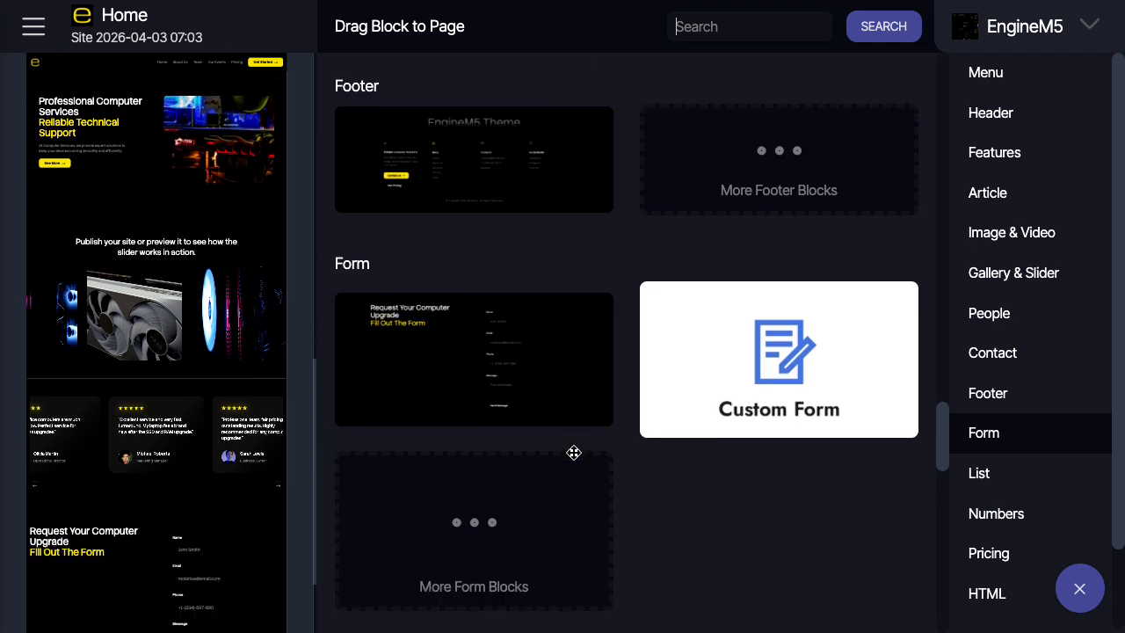
pyautogui.moveTo(541, 474); pyautogui.dragTo(255, 567)
pyautogui.scroll(-2, 630, 448)
pyautogui.moveTo(773, 365); pyautogui.dragTo(246, 530)
# Add the "Proven Results" numbers block and the "Featured Upgrade Products" block below the upgrade process.
pyautogui.scroll(-5, 585, 428)
pyautogui.scroll(-3, 588, 432)
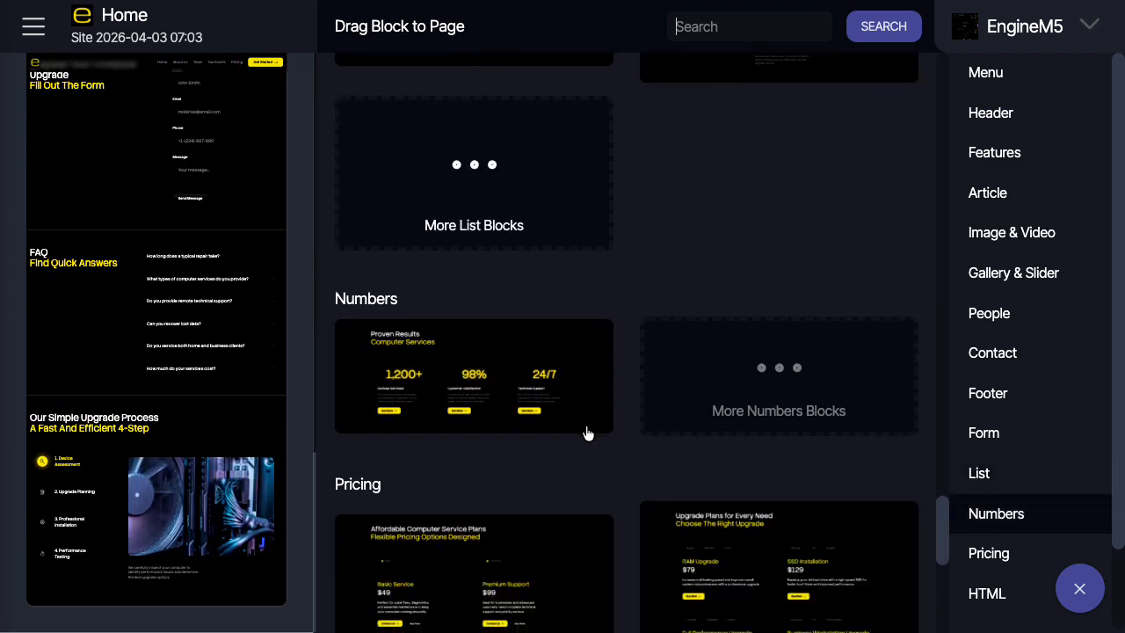
pyautogui.moveTo(477, 209); pyautogui.dragTo(211, 587)
pyautogui.scroll(-3, 603, 405)
pyautogui.moveTo(536, 394); pyautogui.dragTo(214, 598)
# Add the EngineM5 Theme footer at the page's end, close the block library and return to the page's beginning.
pyautogui.scroll(10, 586, 466)
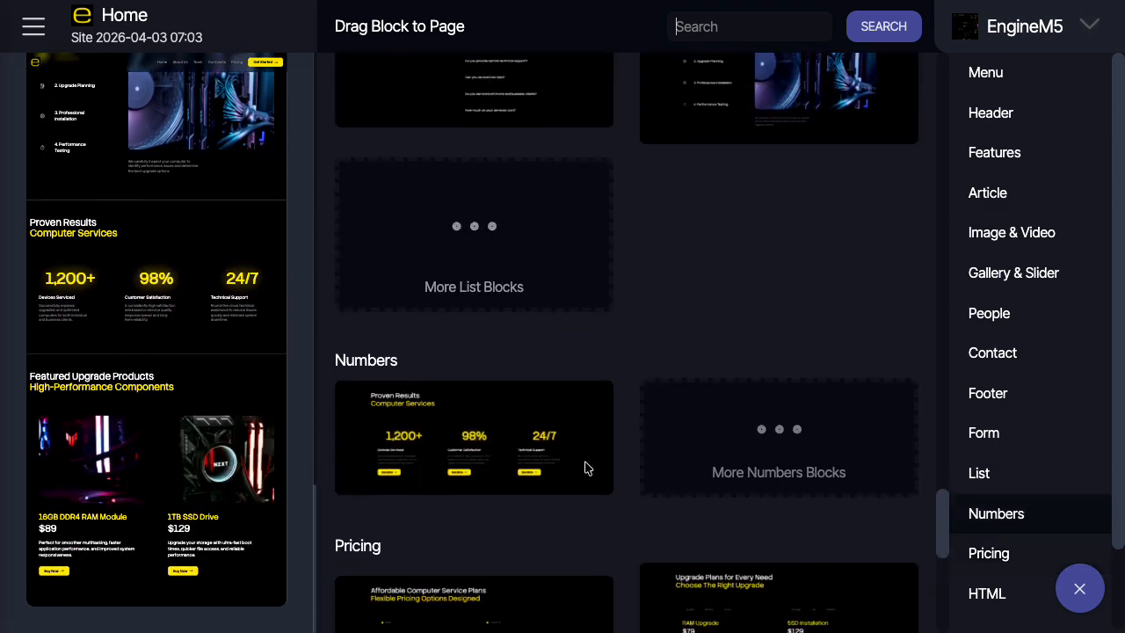
pyautogui.scroll(5, 585, 462)
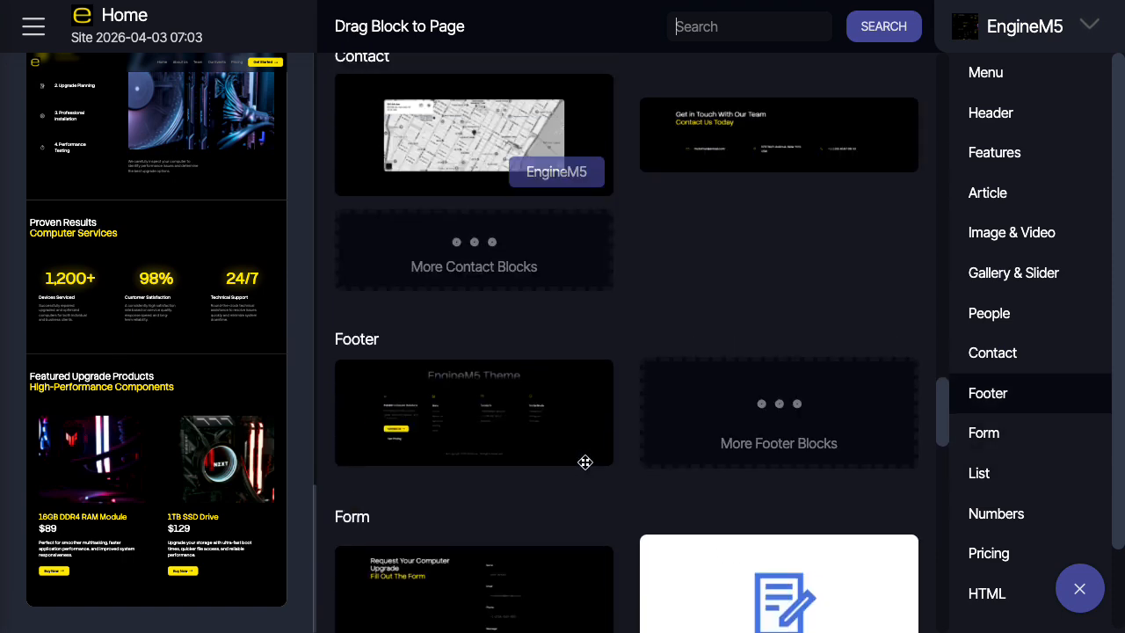
pyautogui.moveTo(457, 413); pyautogui.dragTo(230, 548)
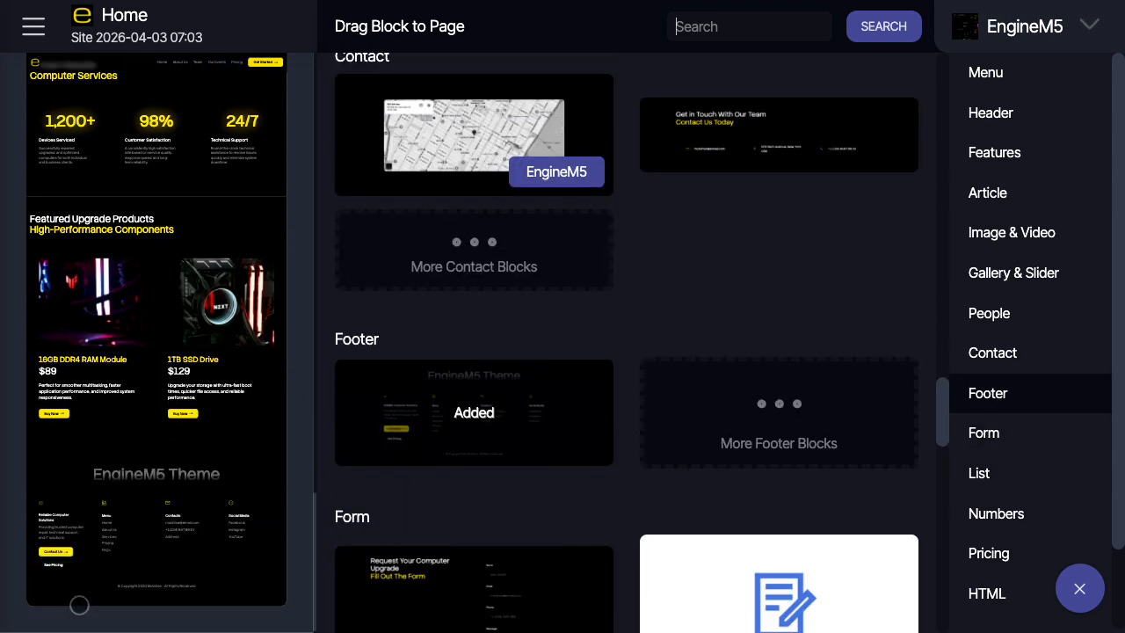
pyautogui.press('Home')
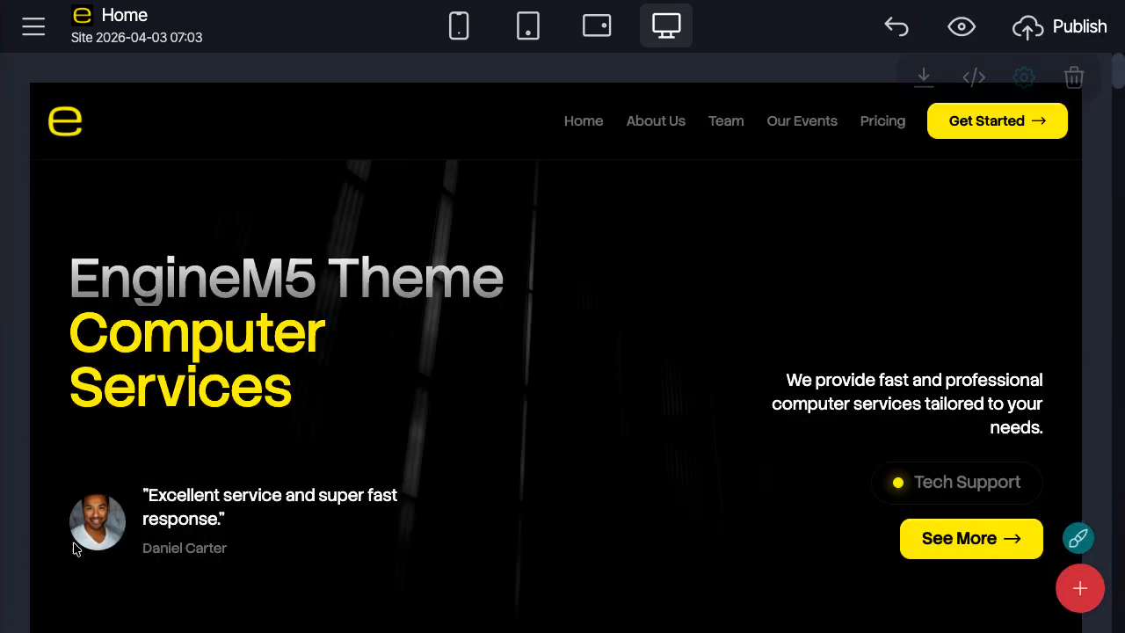
# Delete the Pricing item from the site menu and enable the menu's Brand Name option.
pyautogui.click(875, 115)
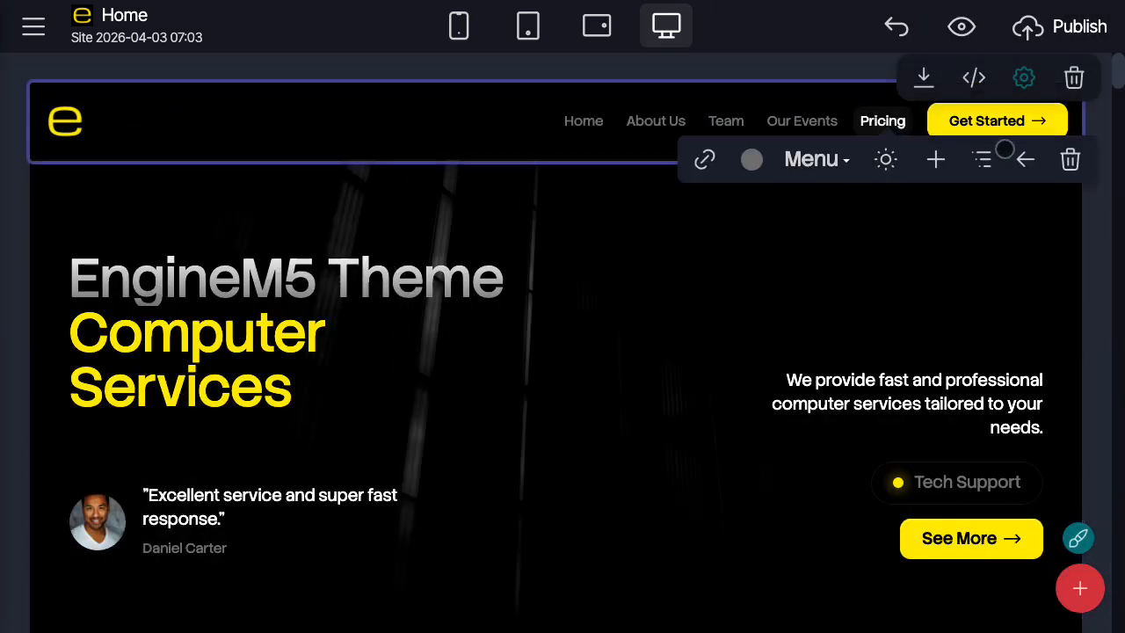
pyautogui.click(1071, 160)
pyautogui.click(478, 138)
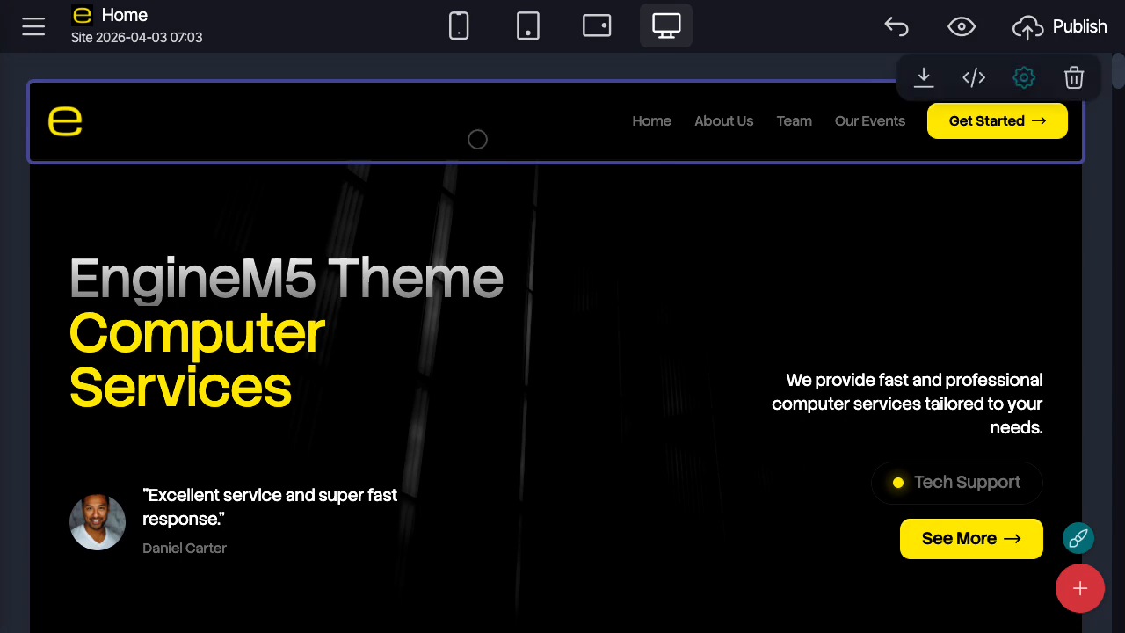
pyautogui.click(1024, 79)
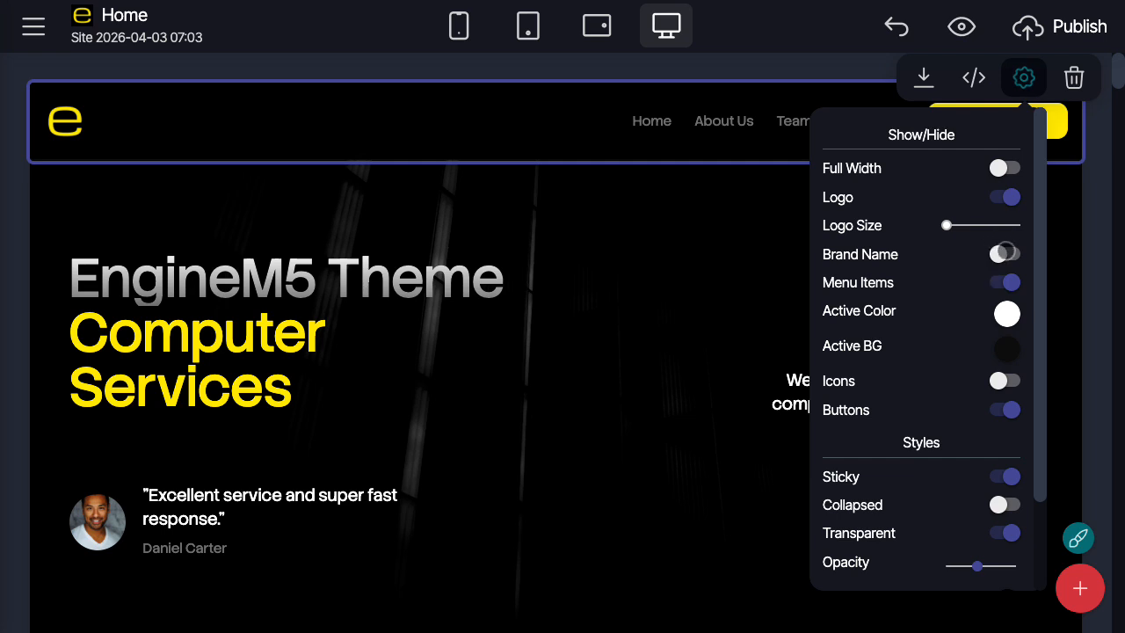
pyautogui.click(659, 247)
# Add a second tag reading "EngineM5" after the Tech Support tag in the header block.
pyautogui.scroll(-1, 598, 291)
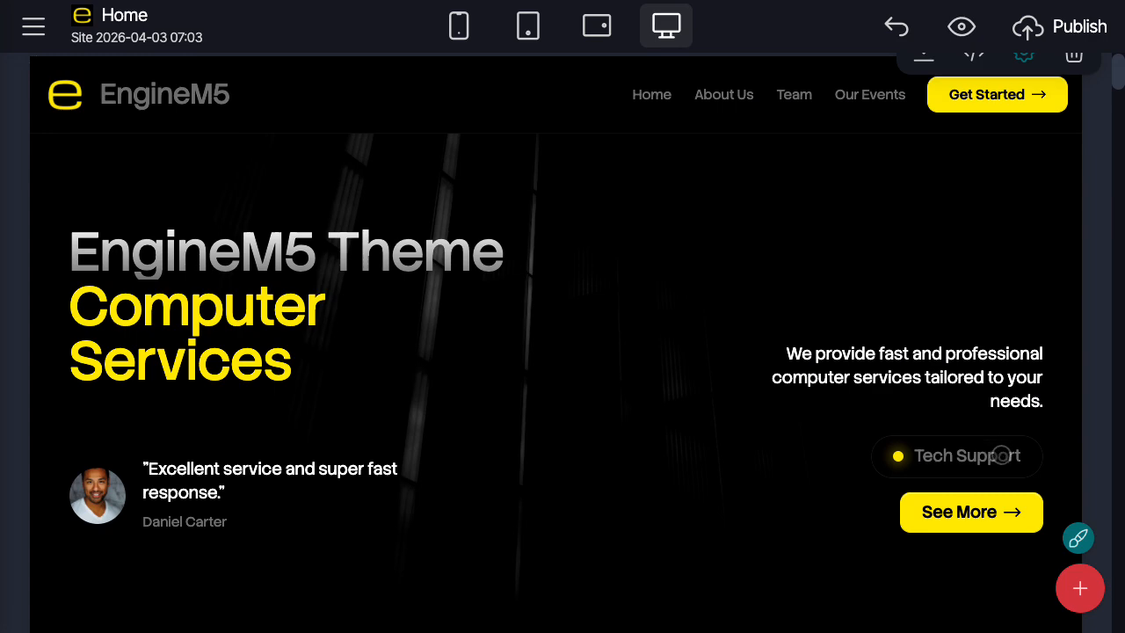
pyautogui.click(1007, 456)
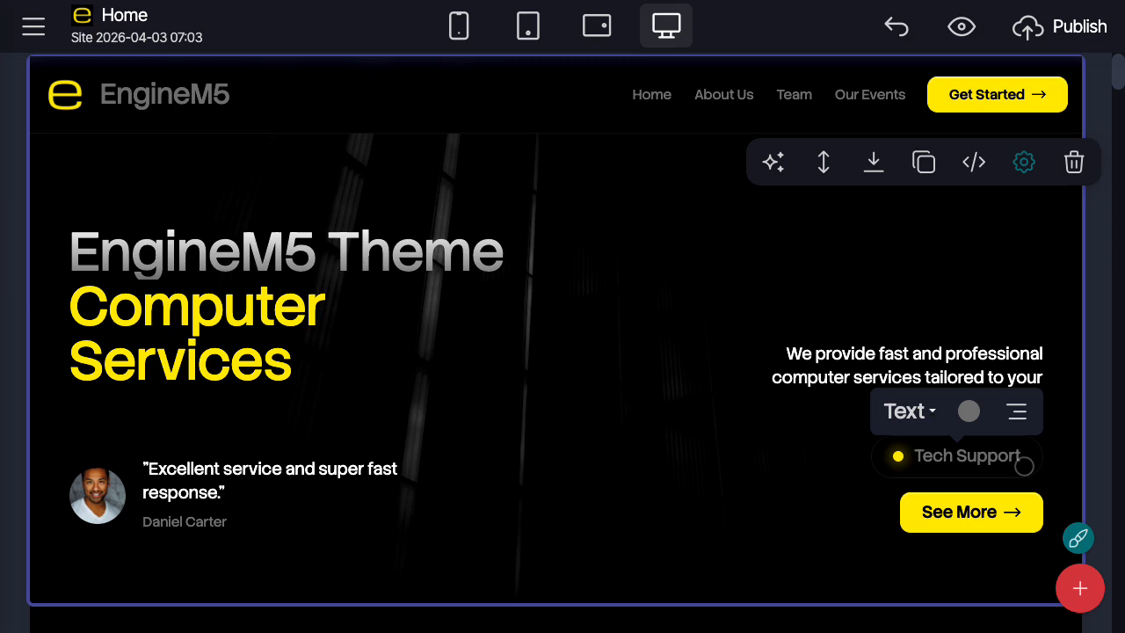
pyautogui.press('Return')
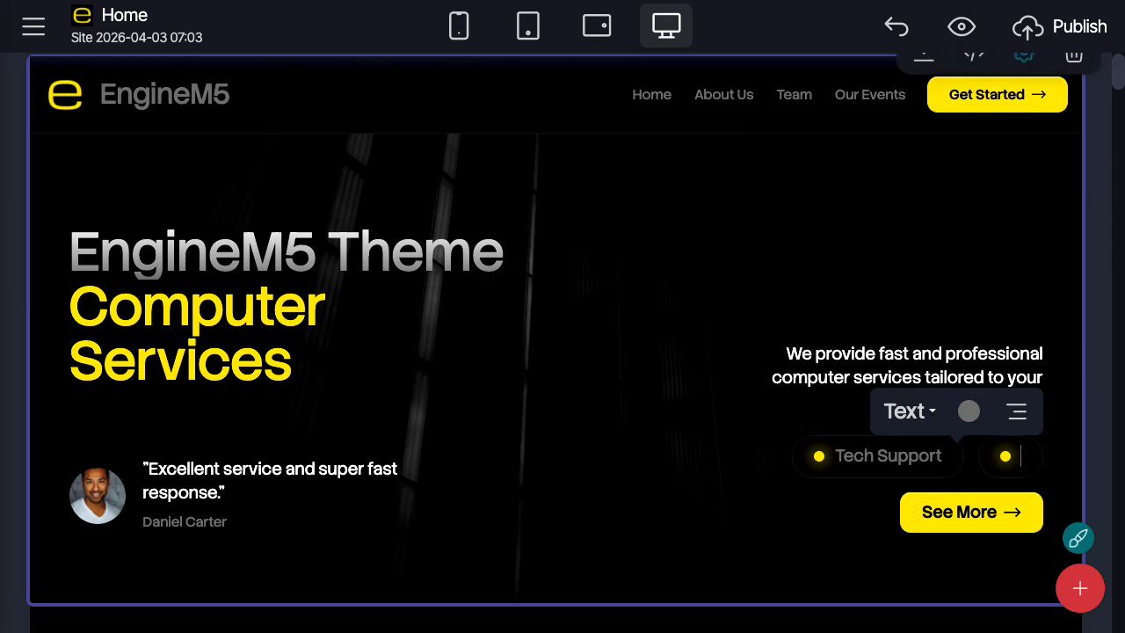
pyautogui.write('En')
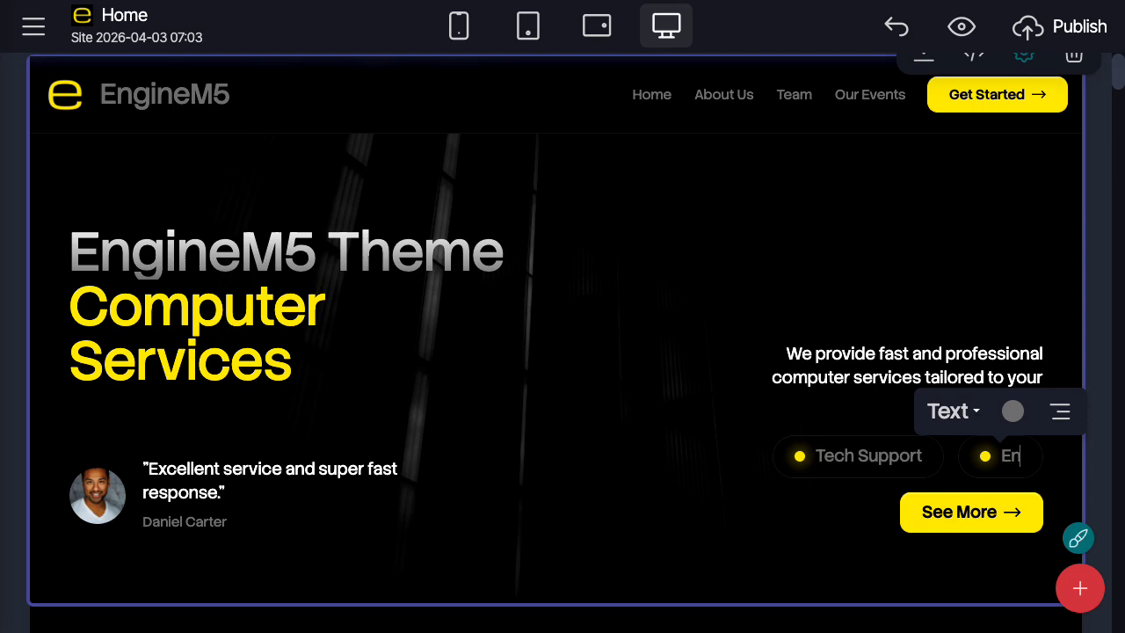
pyautogui.write('gine')
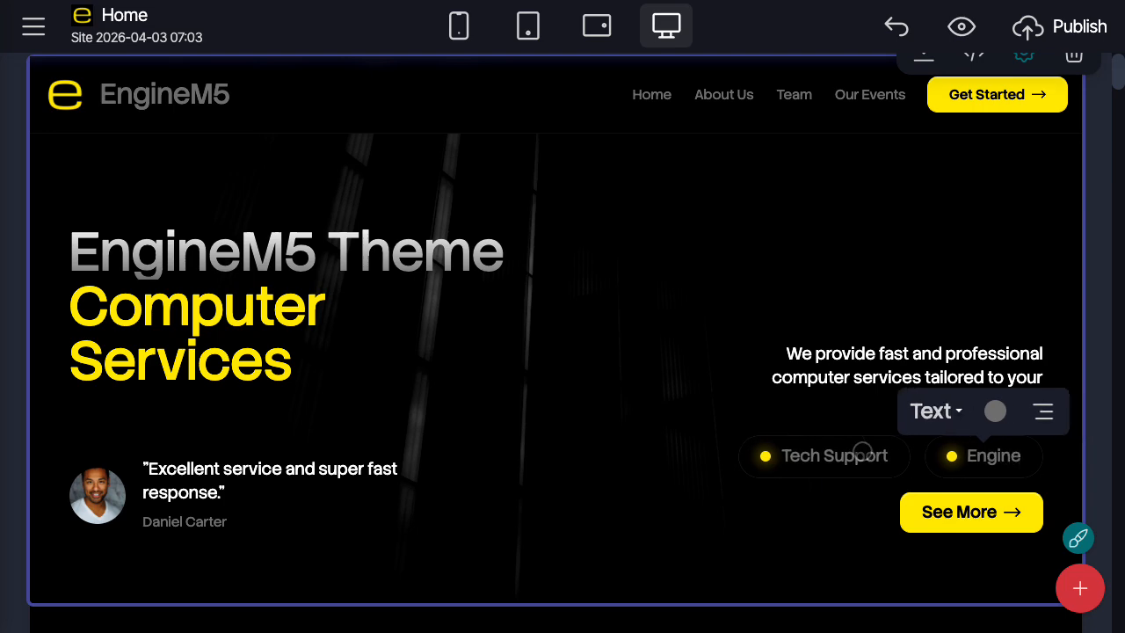
pyautogui.write('M5')
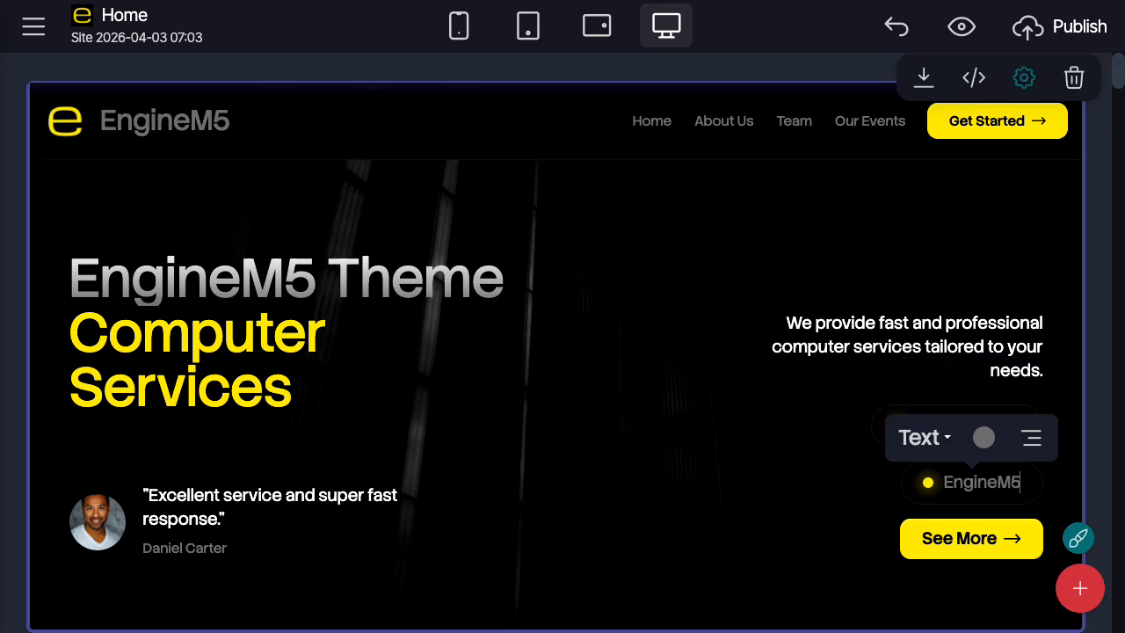
pyautogui.press('Up')
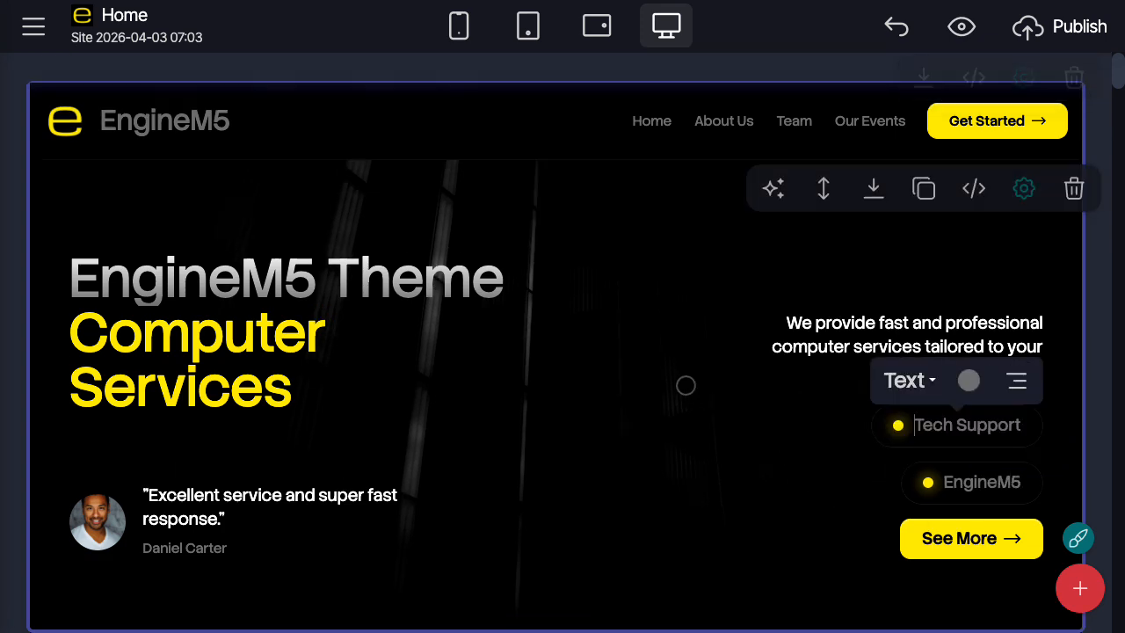
# Turn off the testimonial Name in the header block's settings.
pyautogui.scroll(-1, 500, 481)
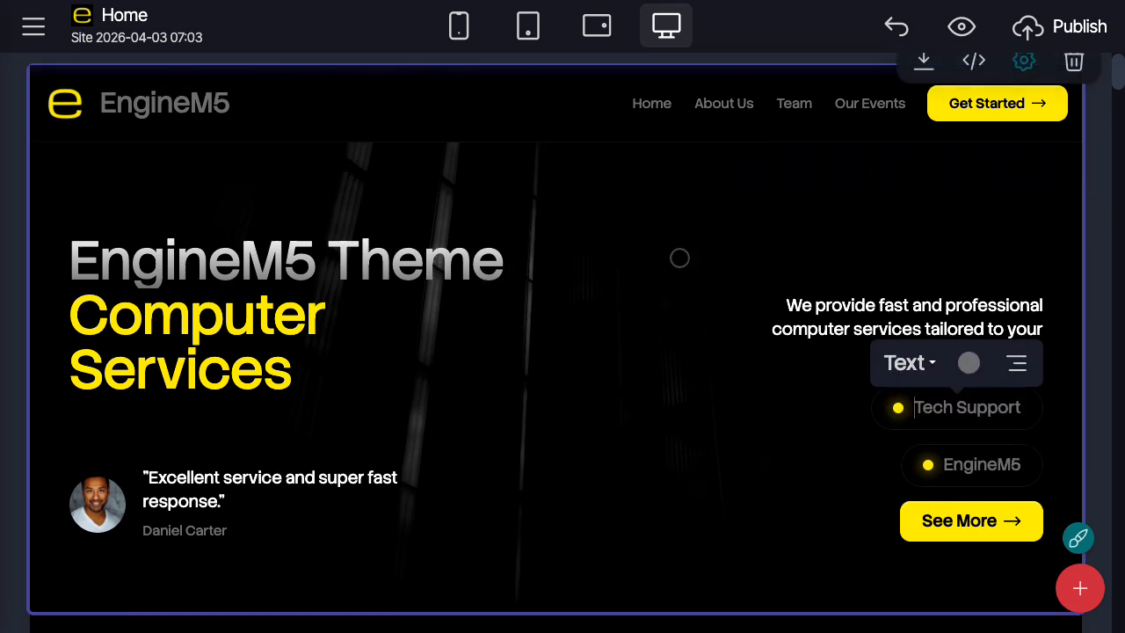
pyautogui.click(910, 241)
pyautogui.click(1018, 174)
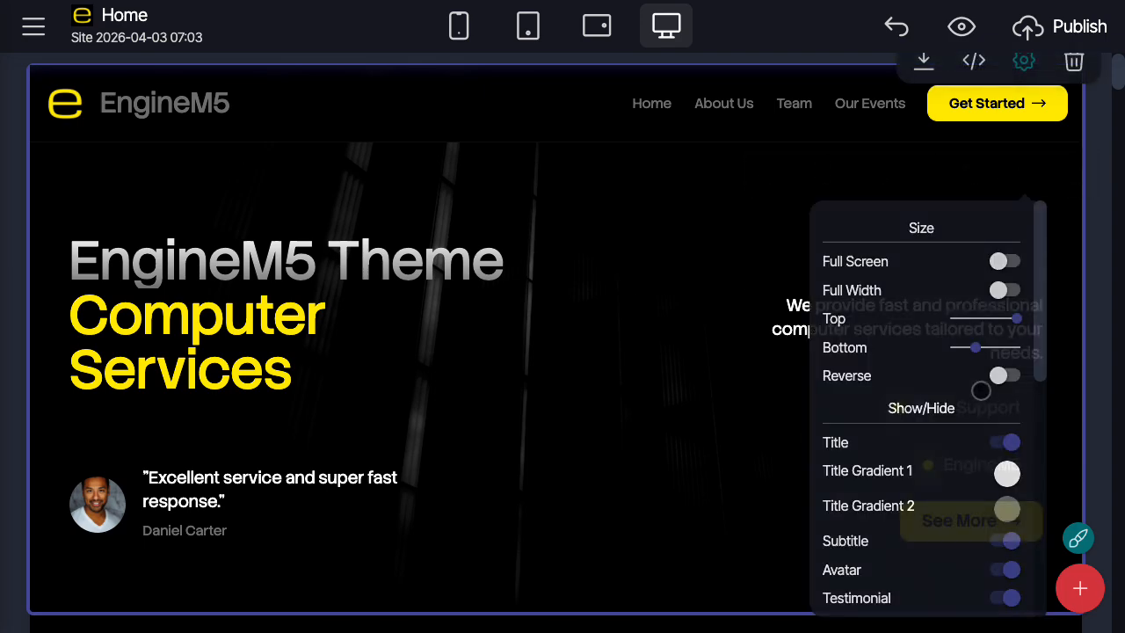
pyautogui.scroll(-2, 995, 435)
pyautogui.scroll(-3, 992, 475)
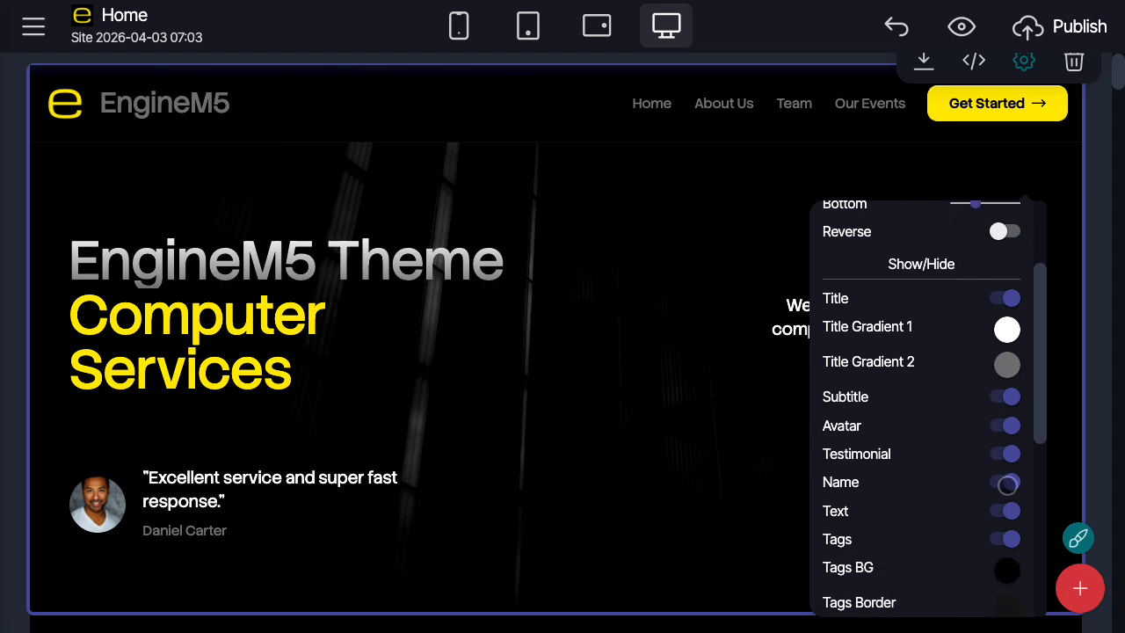
pyautogui.click(1008, 484)
pyautogui.click(548, 457)
# Enable the card Buttons option in the settings of the "Upgrade Your Computers" features block.
pyautogui.scroll(-1, 502, 384)
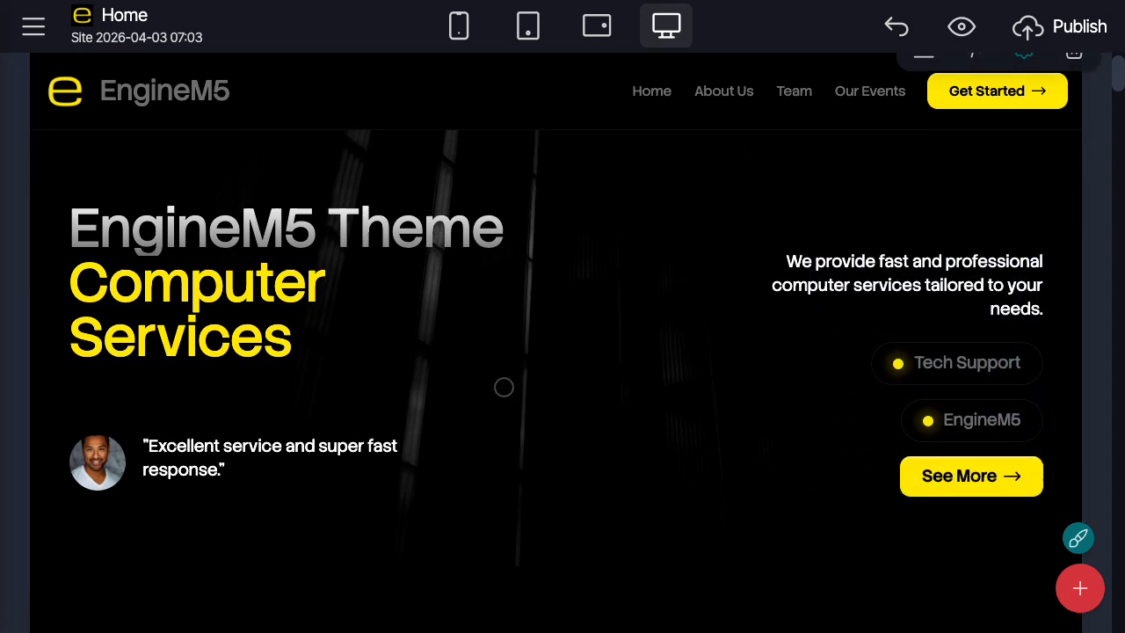
pyautogui.scroll(-6, 502, 385)
pyautogui.scroll(1, 504, 387)
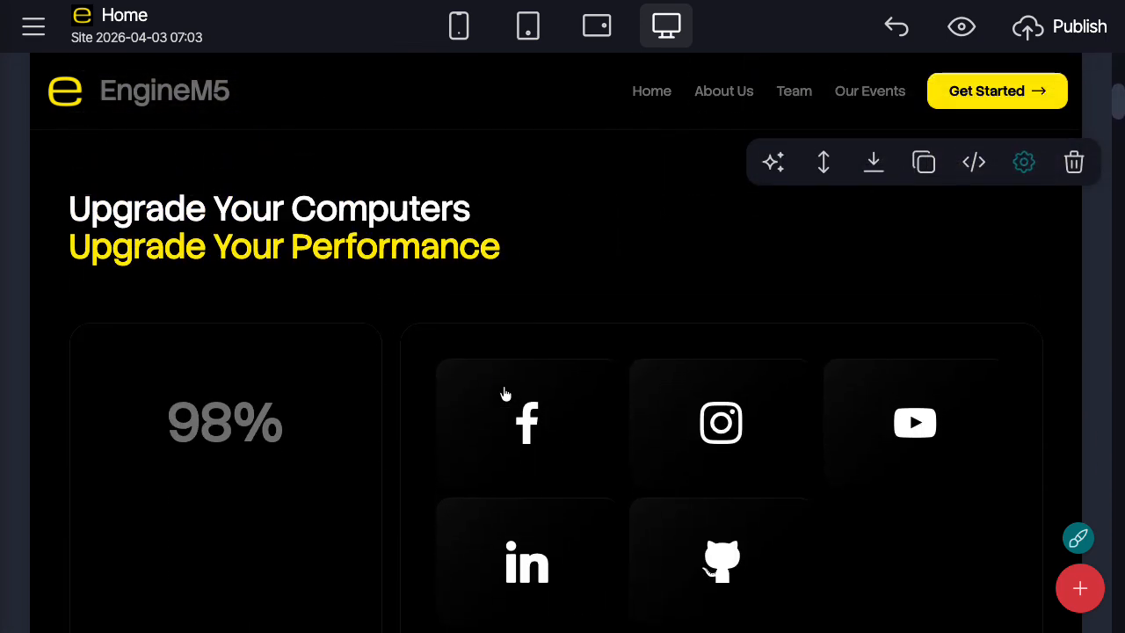
pyautogui.scroll(-5, 506, 394)
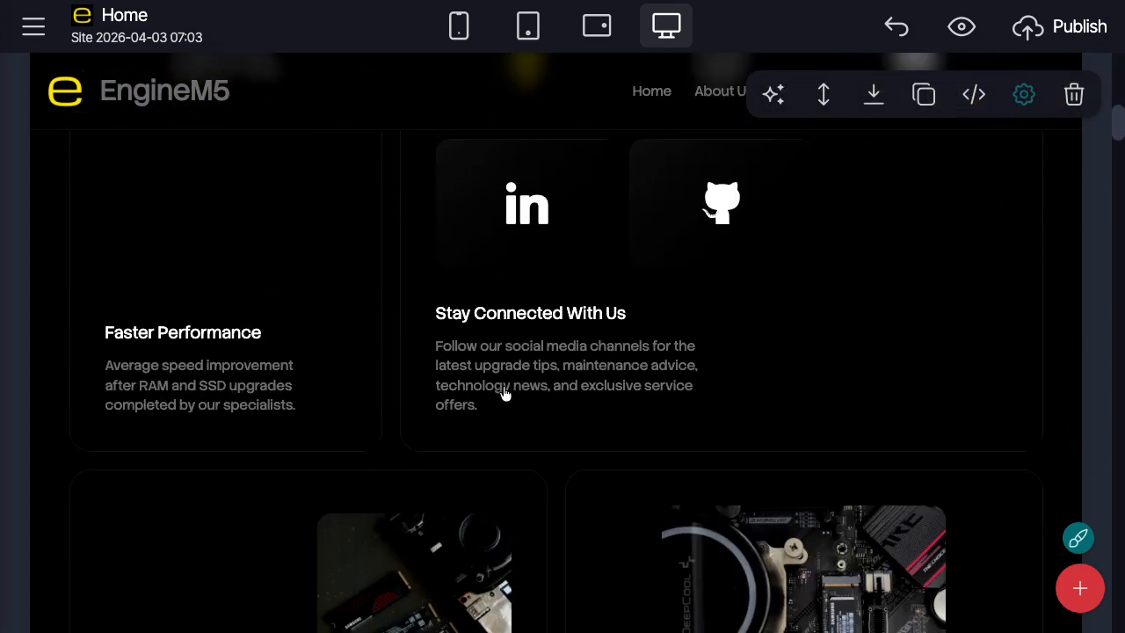
pyautogui.scroll(-2, 505, 393)
pyautogui.scroll(5, 505, 392)
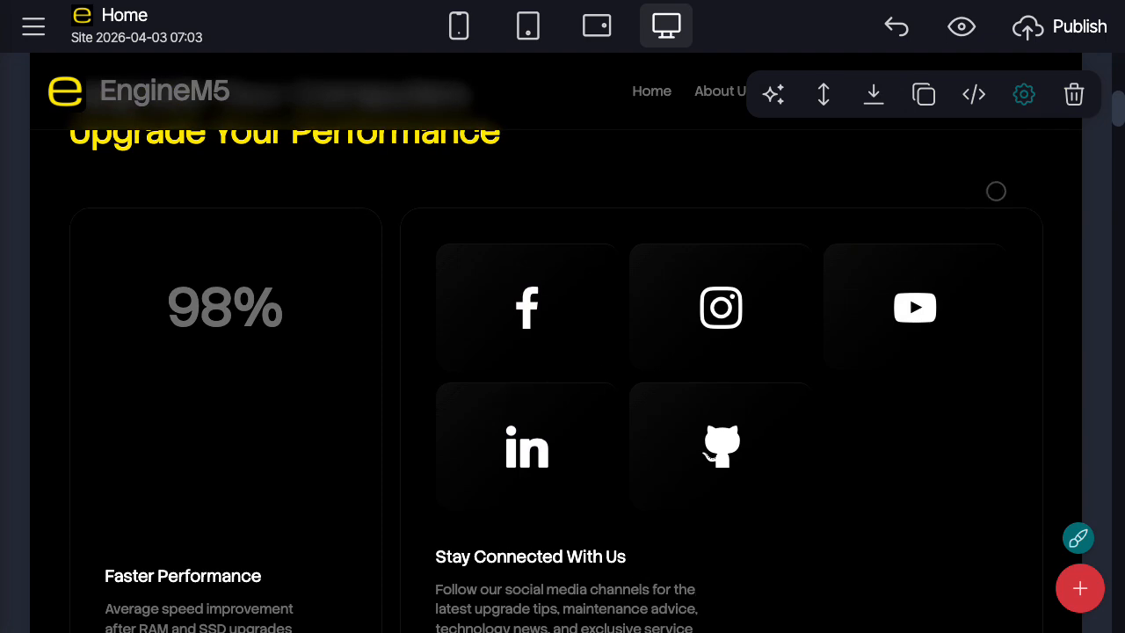
pyautogui.click(1022, 95)
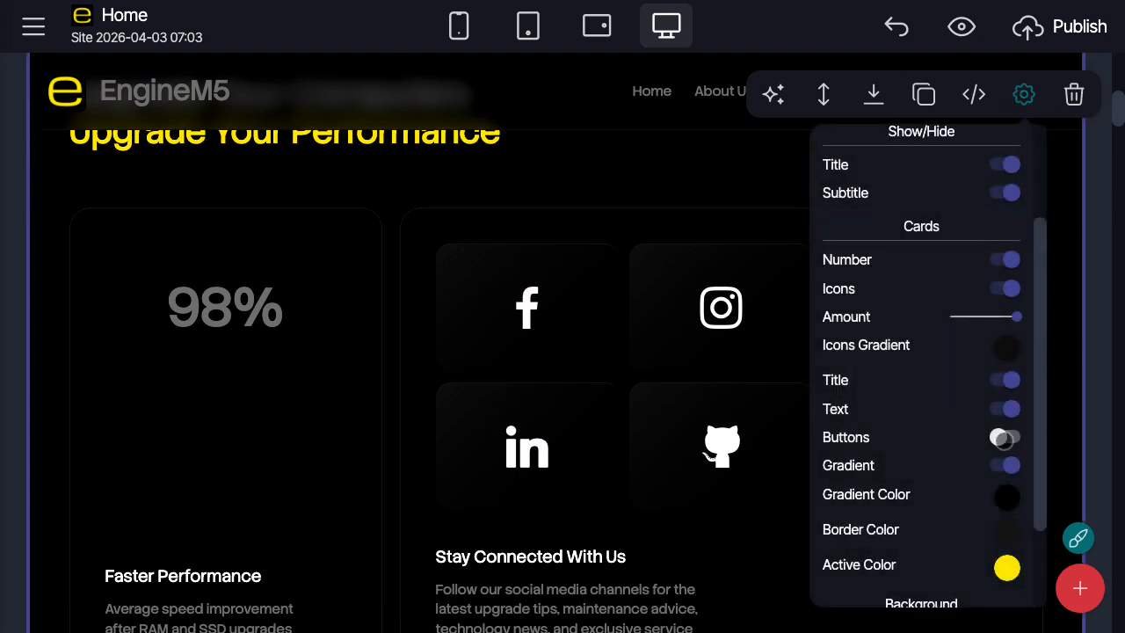
pyautogui.click(547, 193)
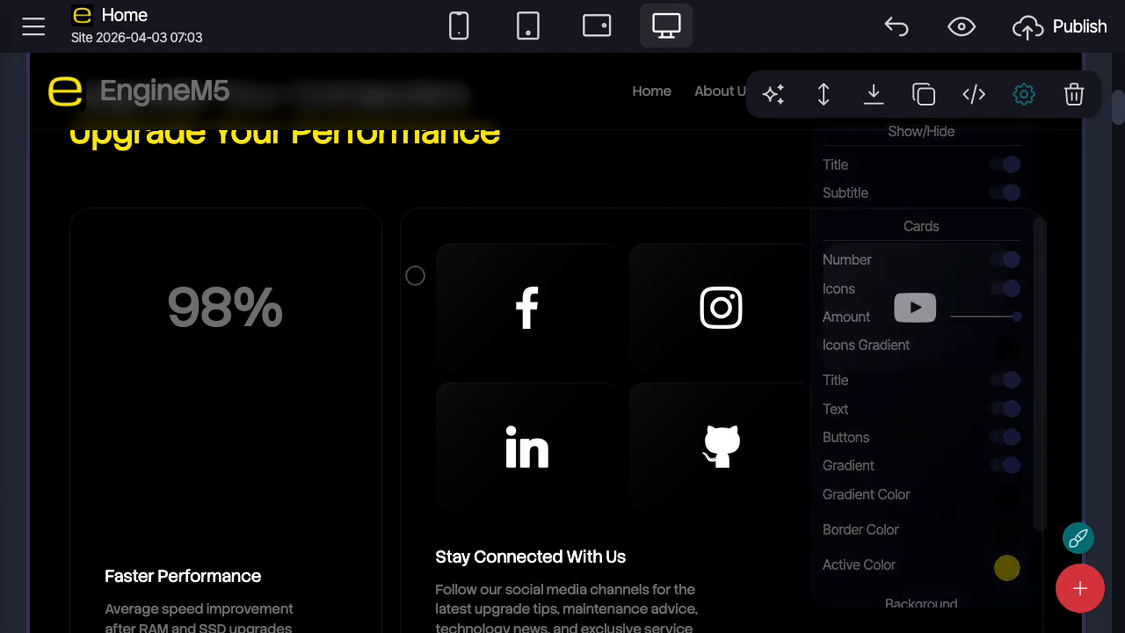
# Move the Stay Connected With Us card behind SSD & RAM Upgrades and place System Optimization ahead of it in the features block.
pyautogui.scroll(-8, 402, 276)
pyautogui.scroll(9, 398, 302)
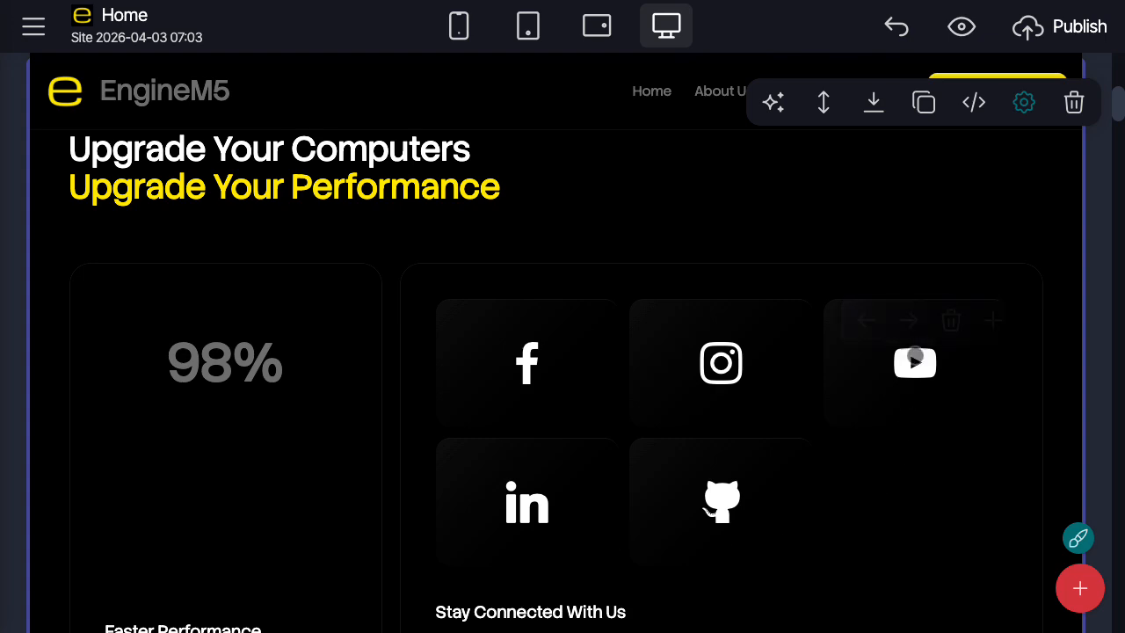
pyautogui.click(907, 315)
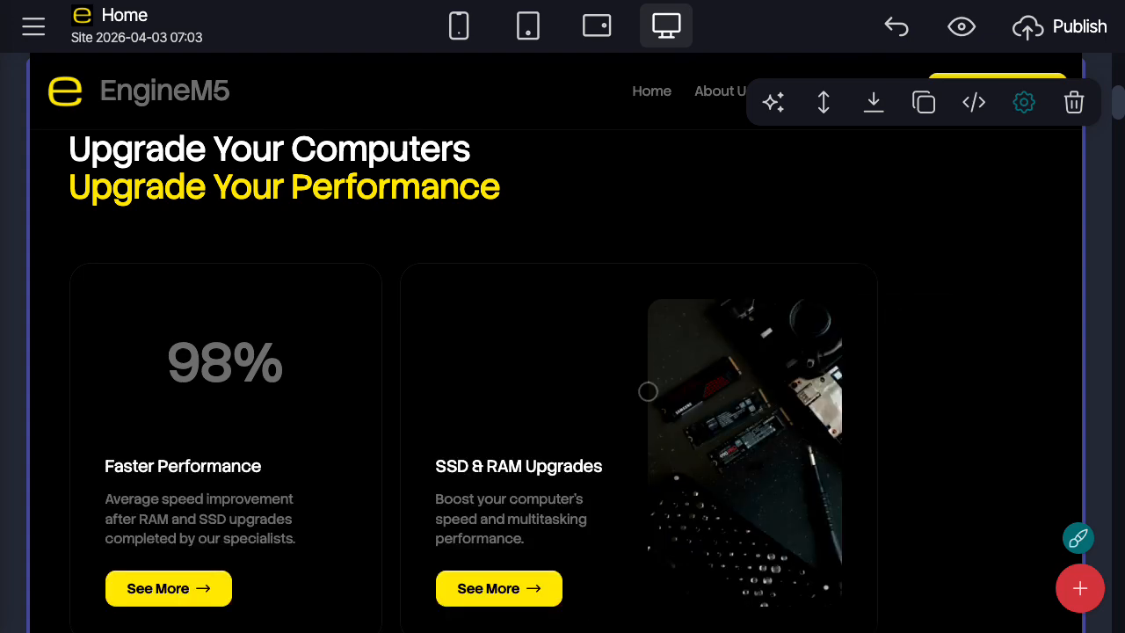
pyautogui.scroll(-10, 648, 391)
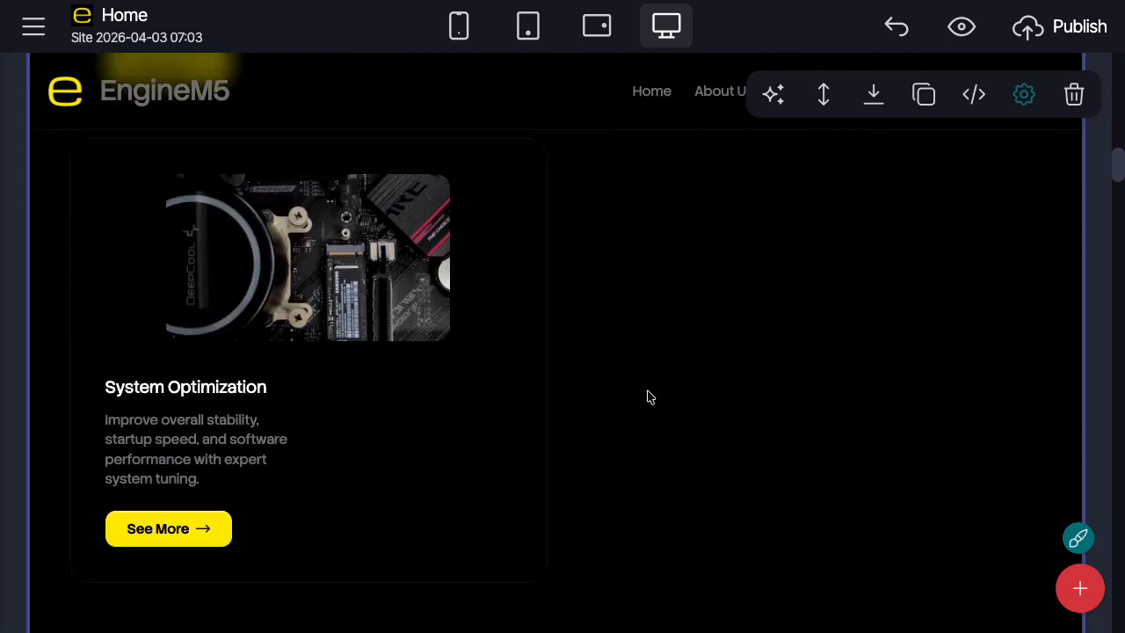
pyautogui.scroll(3, 647, 396)
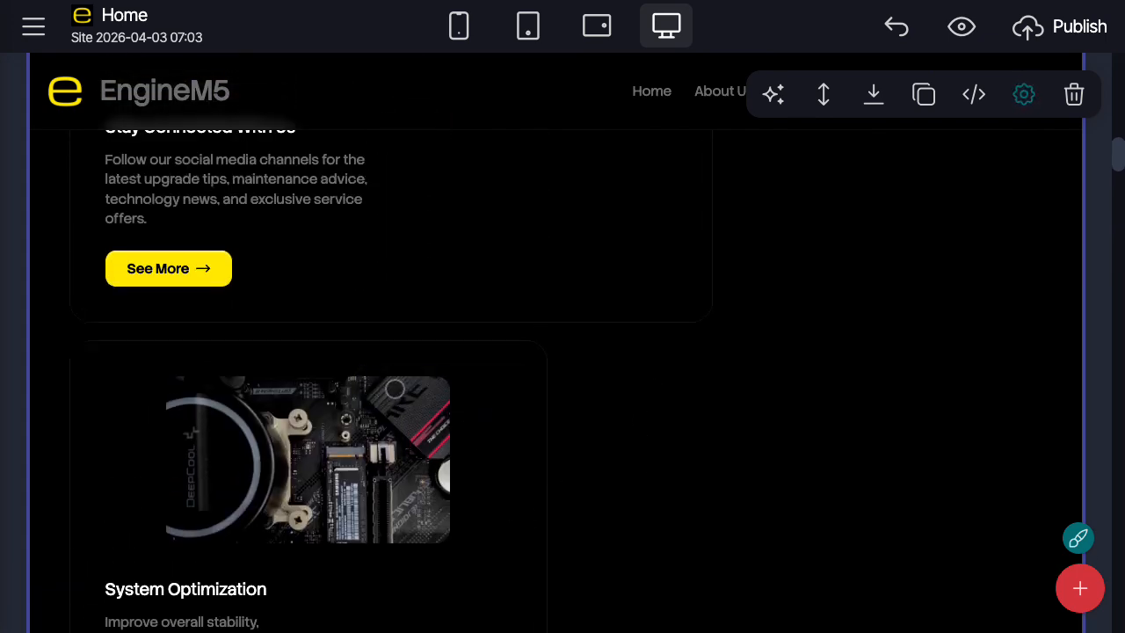
pyautogui.click(367, 387)
pyautogui.scroll(6, 577, 375)
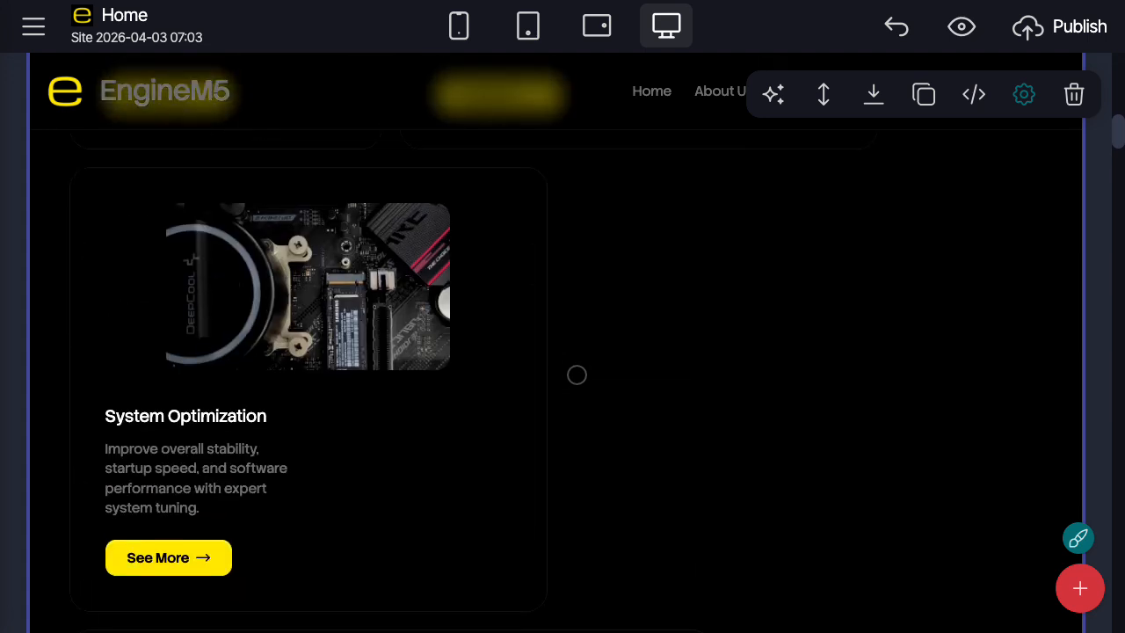
pyautogui.scroll(5, 577, 375)
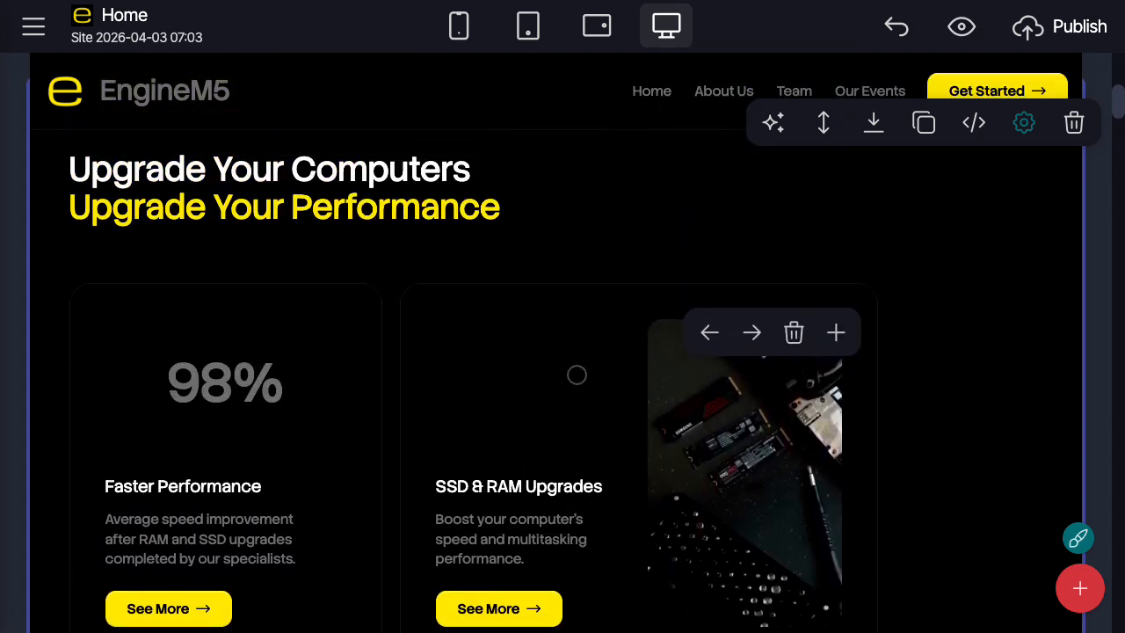
# Move the Faster Performance card behind the SSD & RAM Upgrades and System Optimization cards in the features block.
pyautogui.click(262, 346)
pyautogui.scroll(-5, 516, 488)
pyautogui.scroll(4, 516, 489)
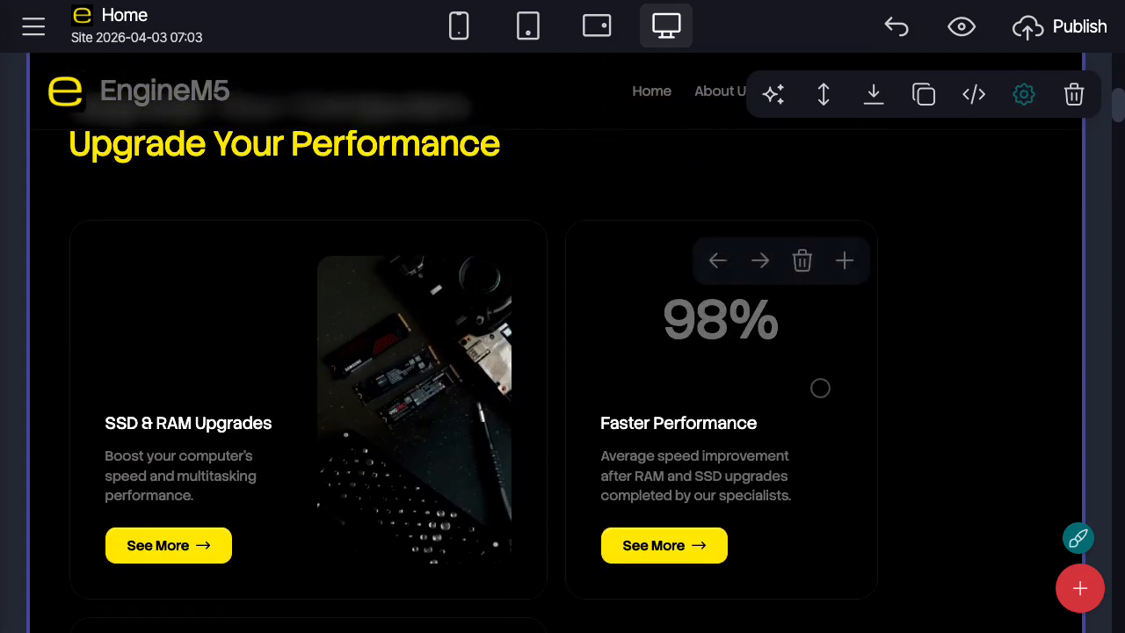
pyautogui.scroll(-8, 620, 444)
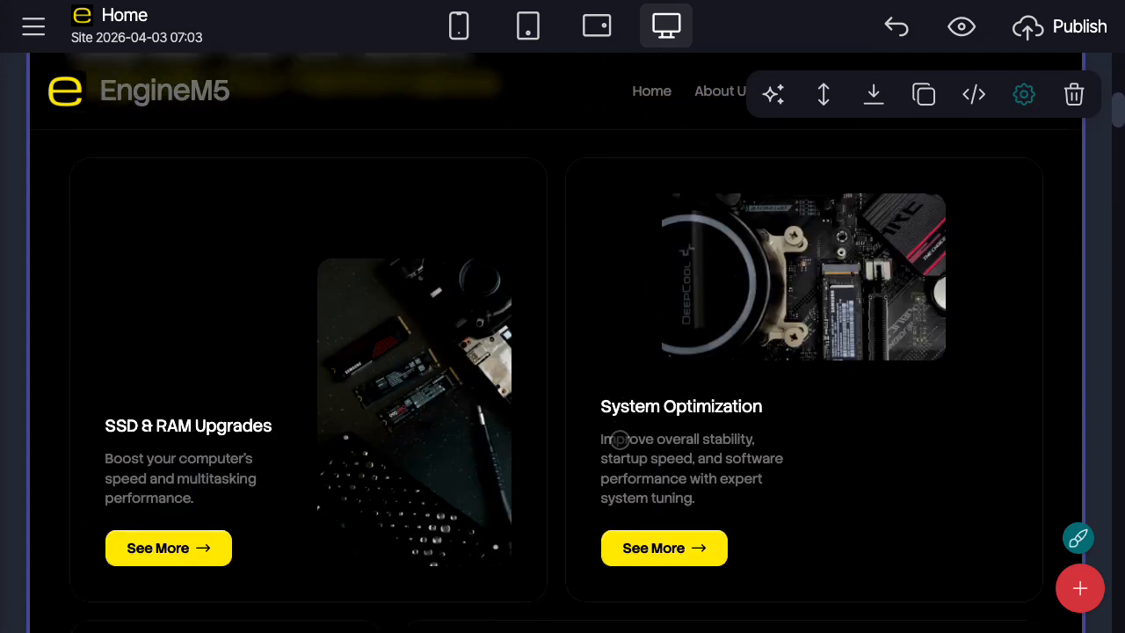
# Set the cards' Icon Shadow color to white in the services block with Hardware Repair, Software Support and Network Security.
pyautogui.scroll(8, 619, 446)
pyautogui.scroll(-8, 619, 445)
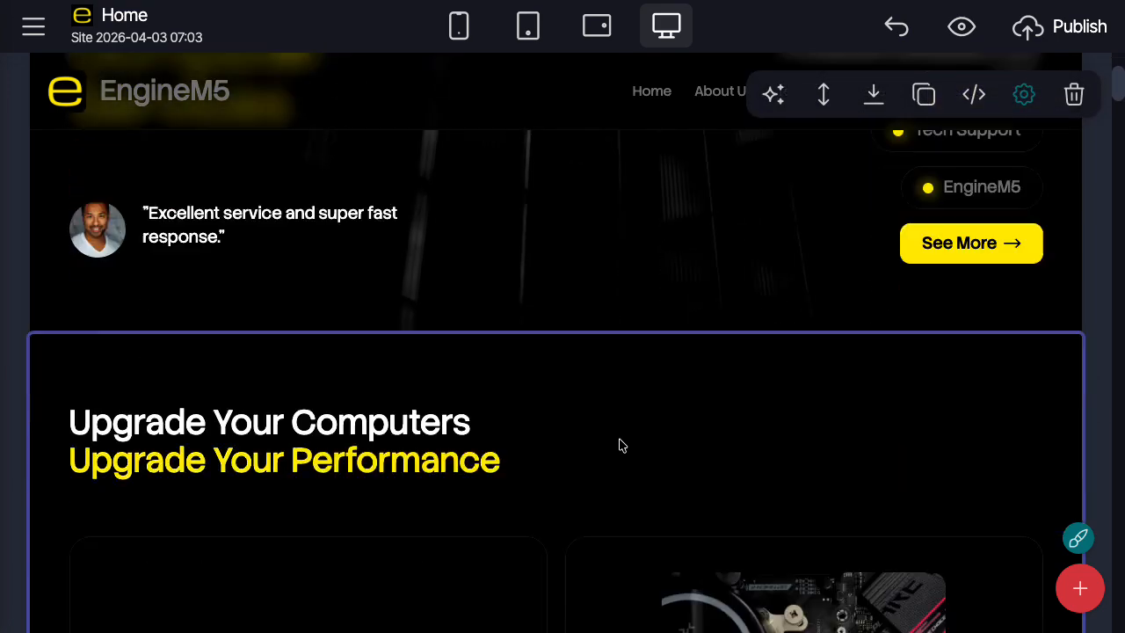
pyautogui.scroll(5, 620, 446)
pyautogui.scroll(-2, 619, 447)
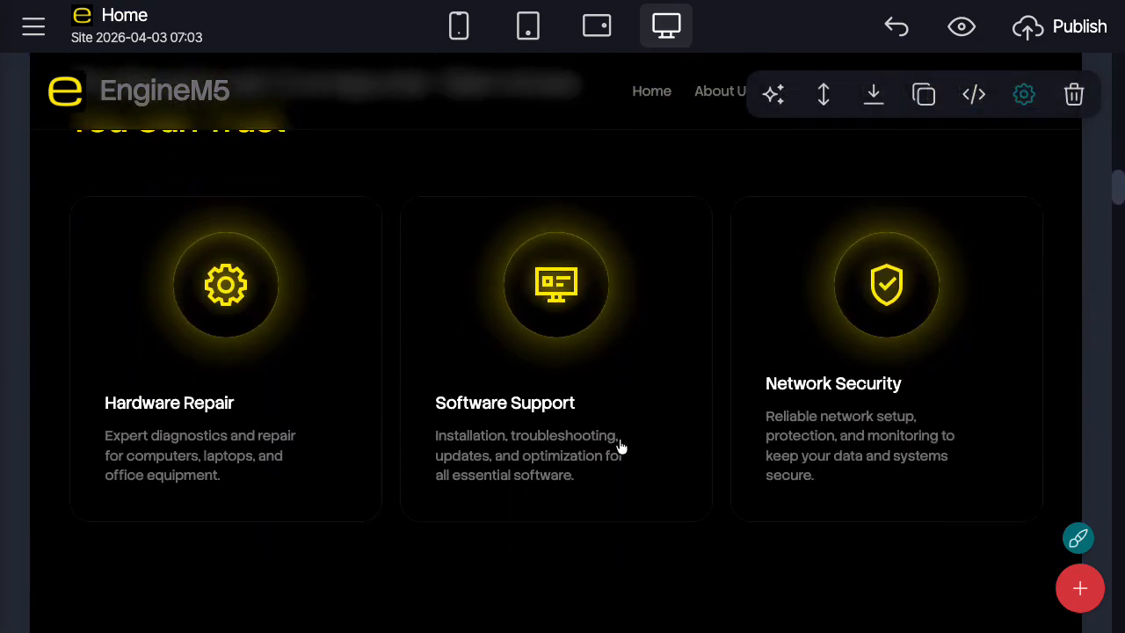
pyautogui.click(1021, 95)
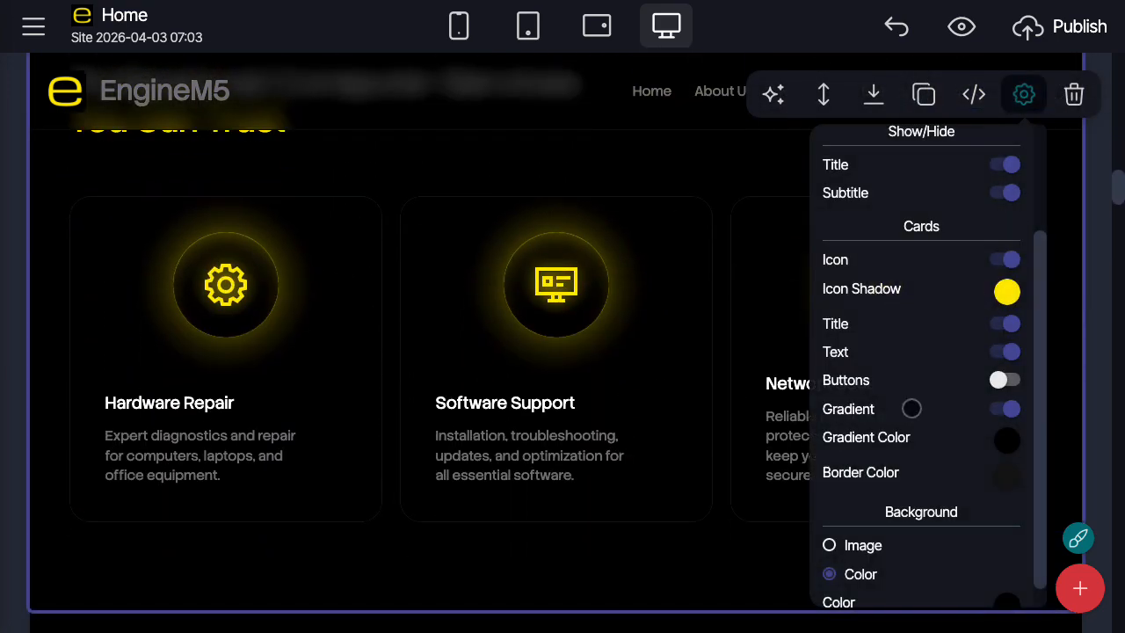
pyautogui.click(1009, 291)
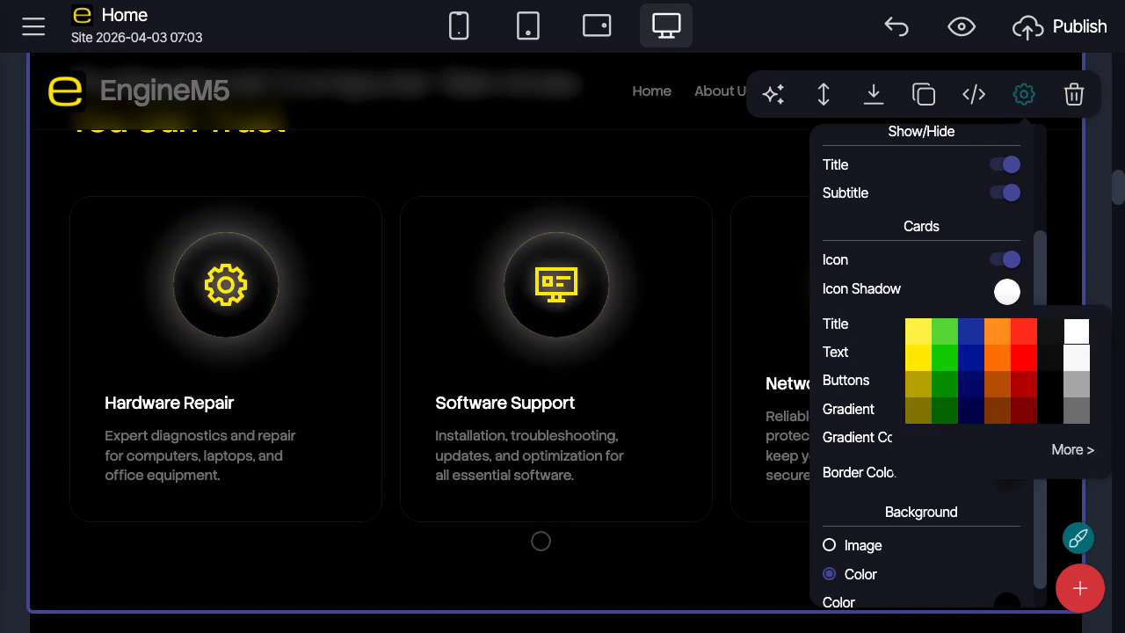
pyautogui.click(541, 541)
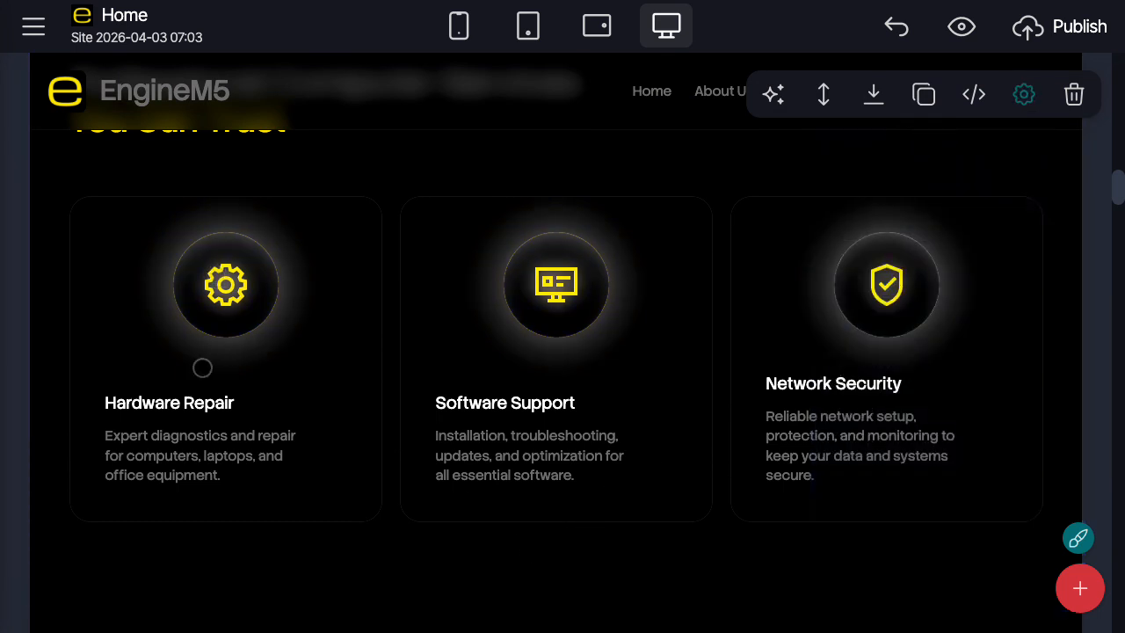
# Change the icon color to white on the Hardware Repair, Software Support and Network Security cards.
pyautogui.click(203, 367)
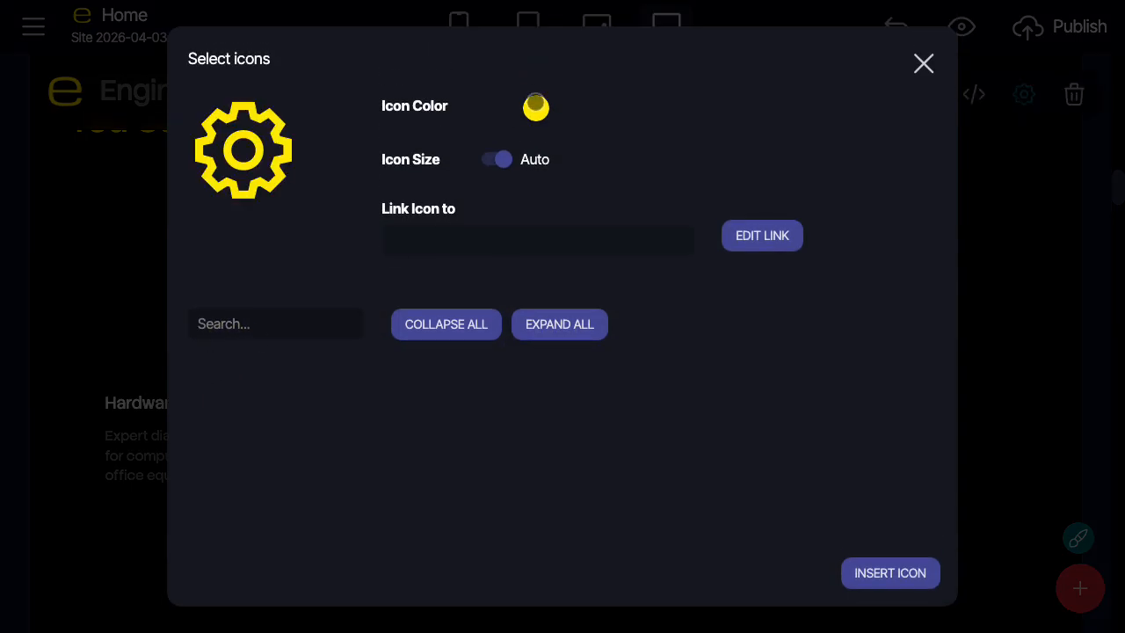
pyautogui.click(536, 105)
pyautogui.click(693, 143)
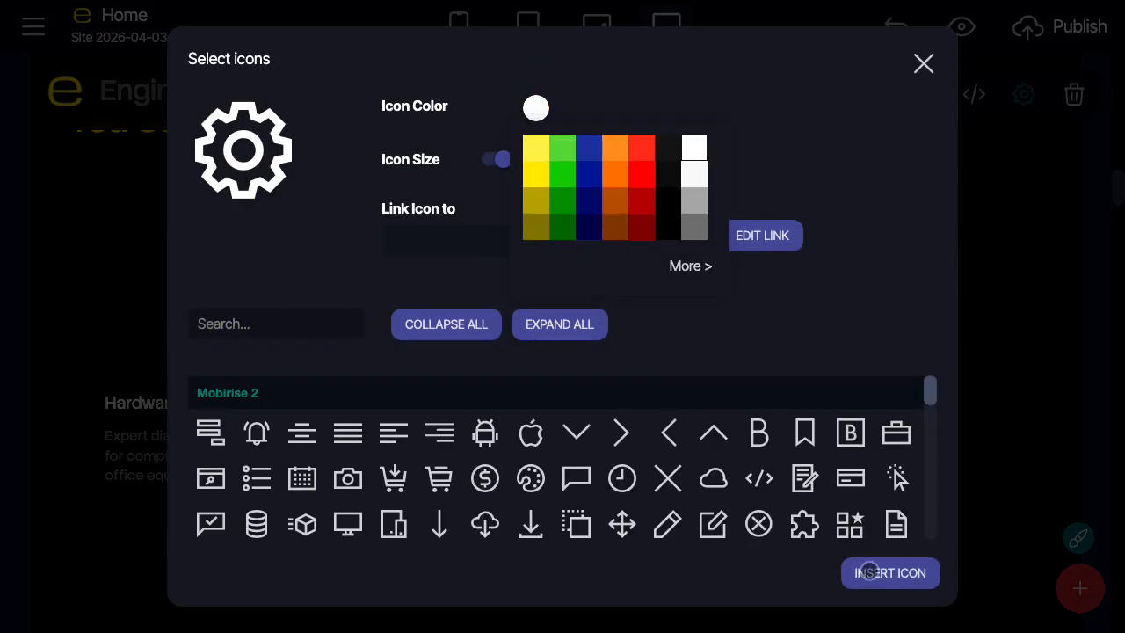
pyautogui.click(868, 576)
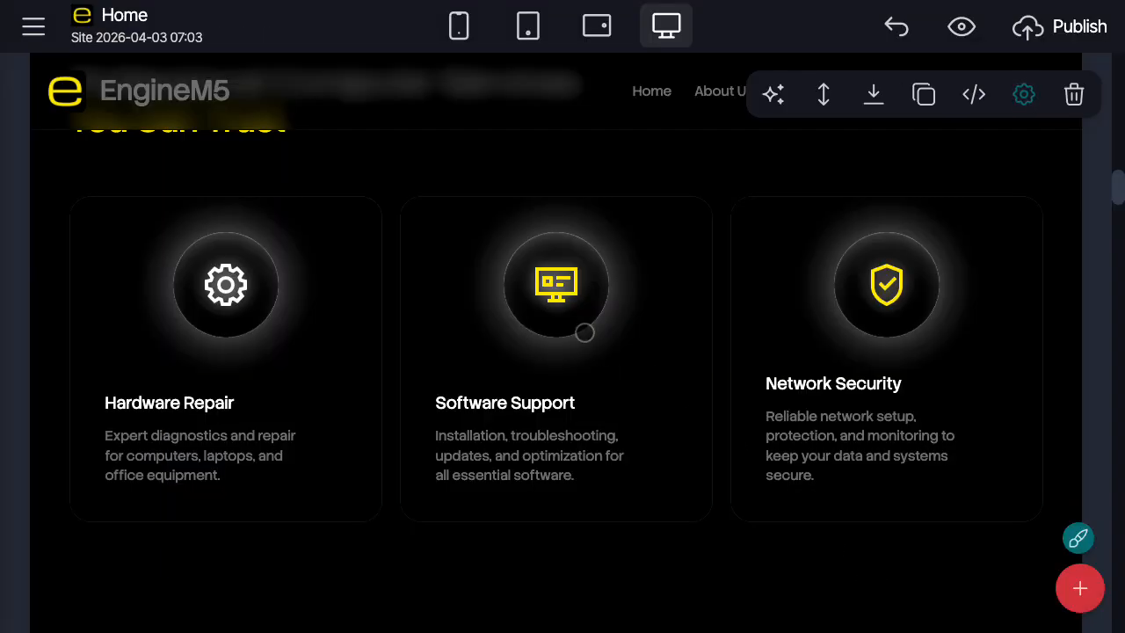
pyautogui.click(632, 356)
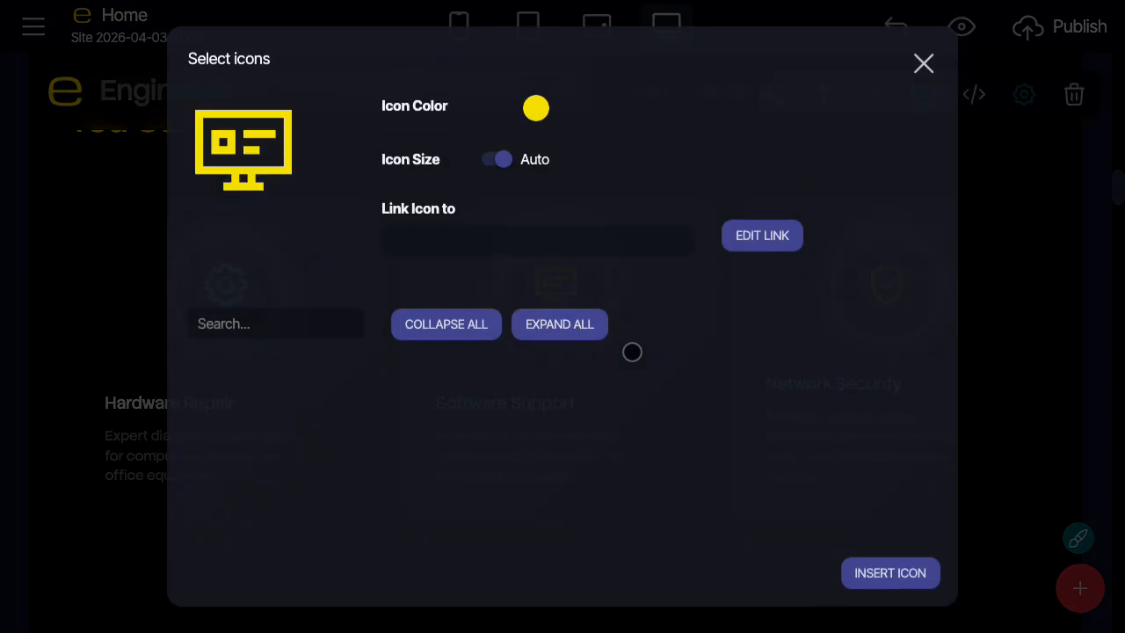
pyautogui.click(536, 107)
pyautogui.click(694, 150)
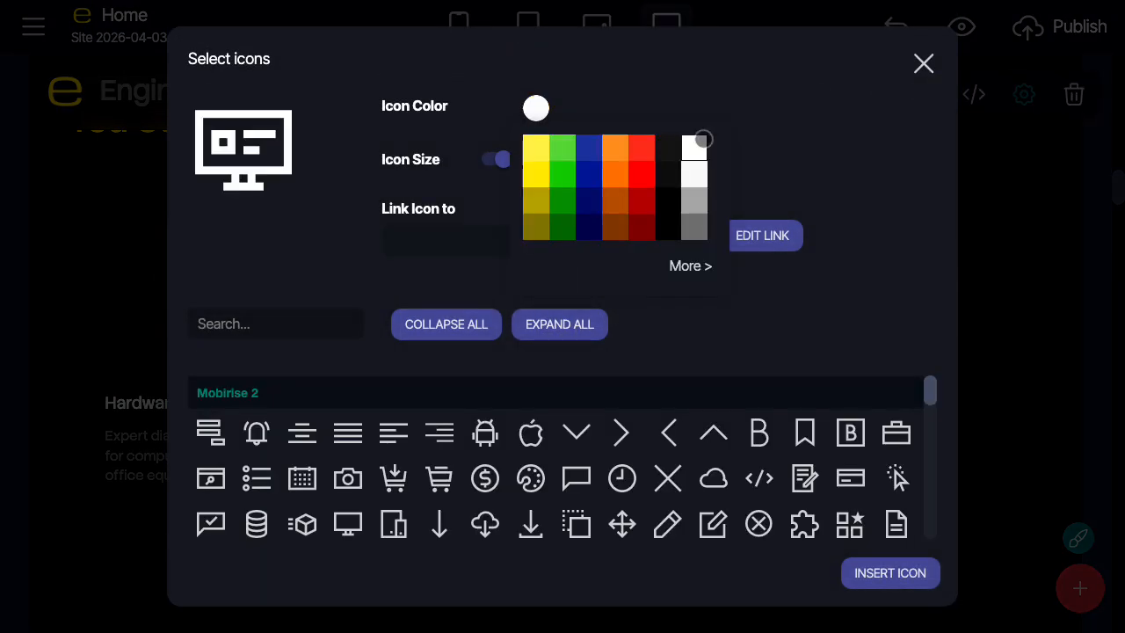
pyautogui.click(890, 573)
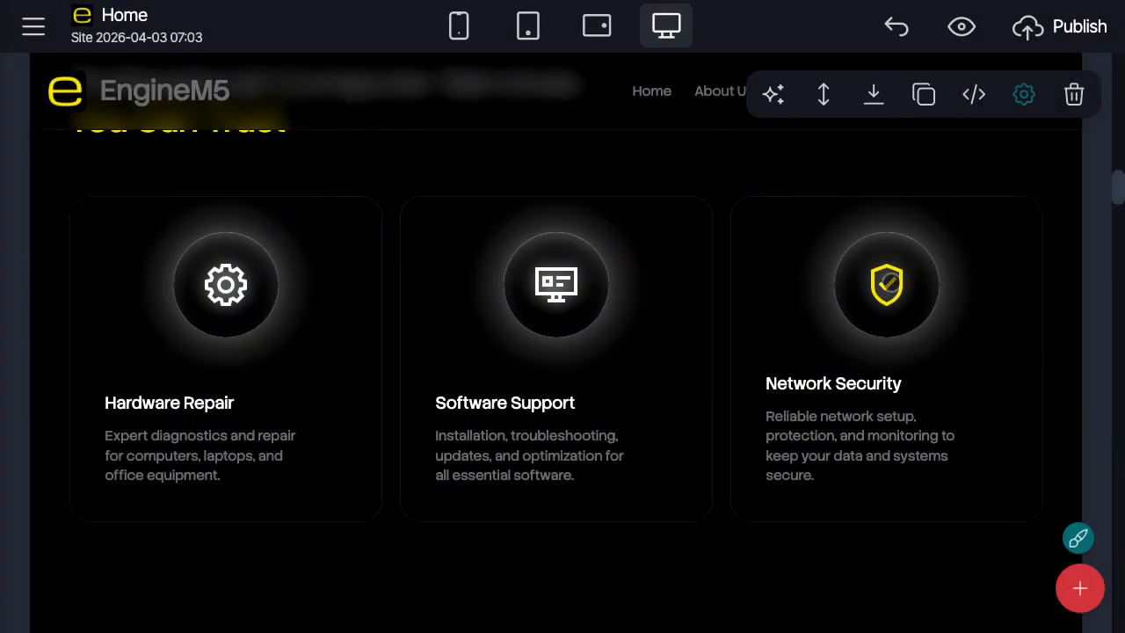
pyautogui.click(888, 282)
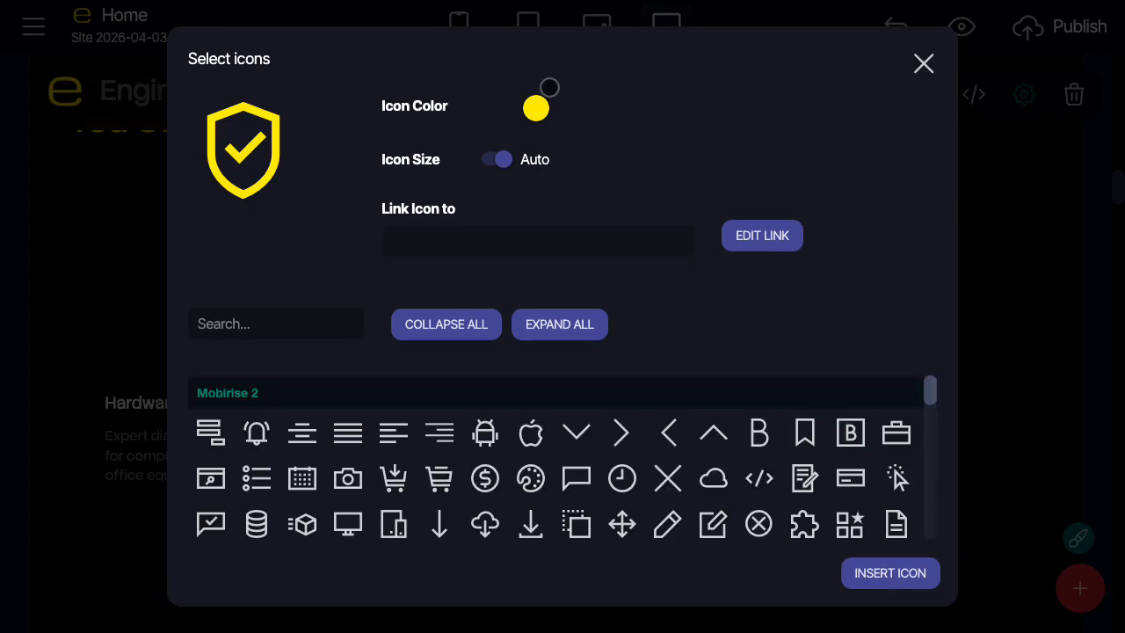
pyautogui.click(538, 105)
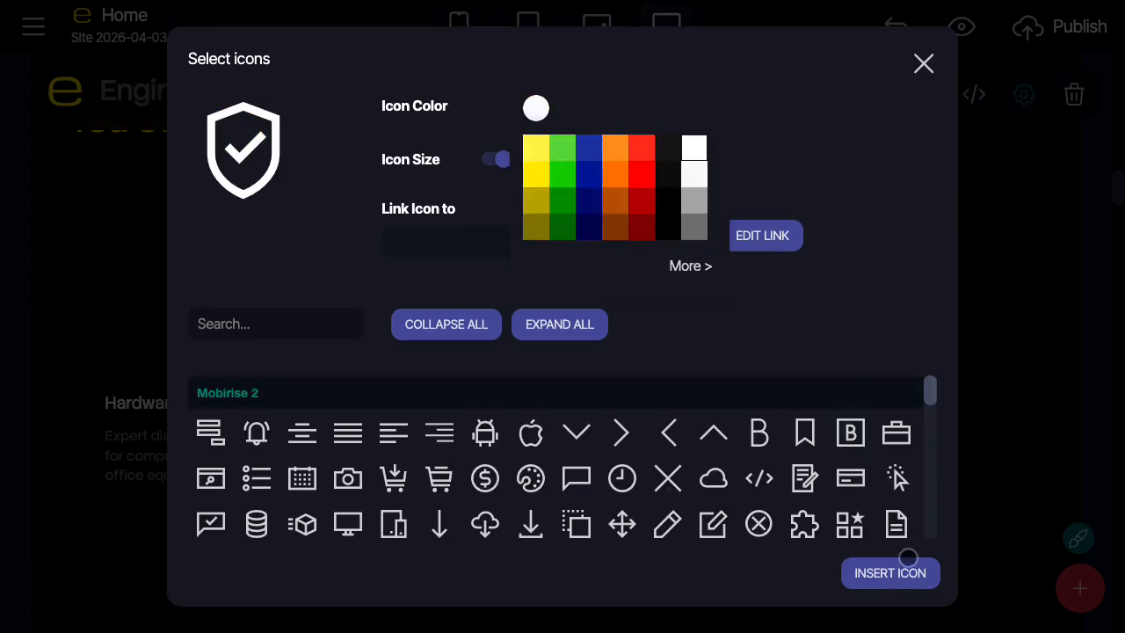
pyautogui.click(908, 568)
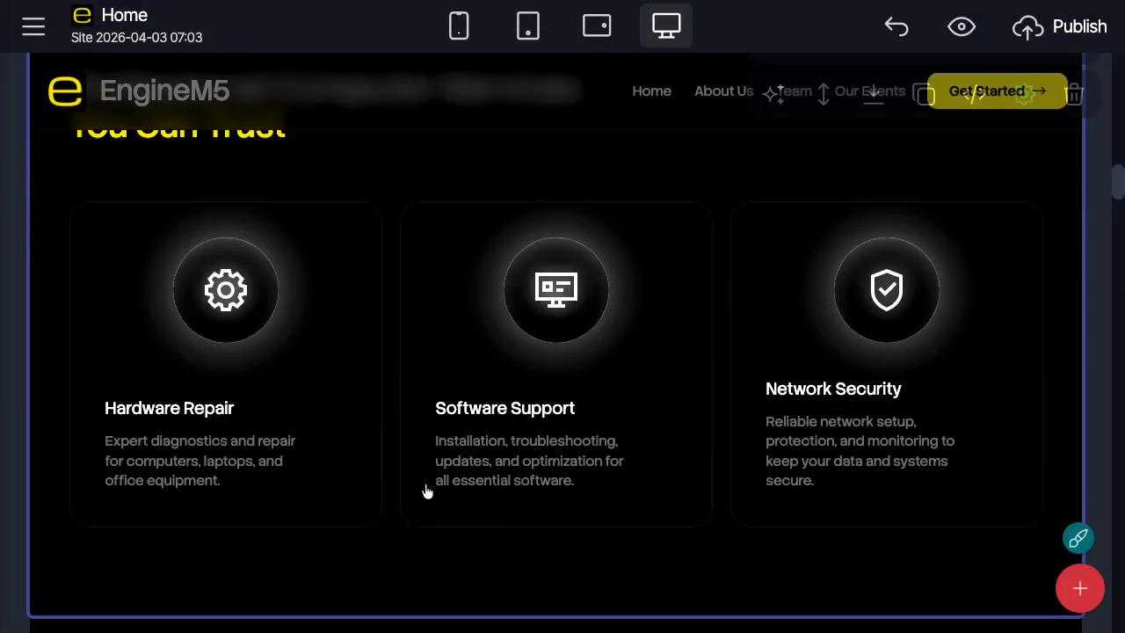
# Delete the System Utilities and System Software cards from the "Technologies We Use" block.
pyautogui.scroll(-7, 427, 492)
pyautogui.scroll(1, 427, 491)
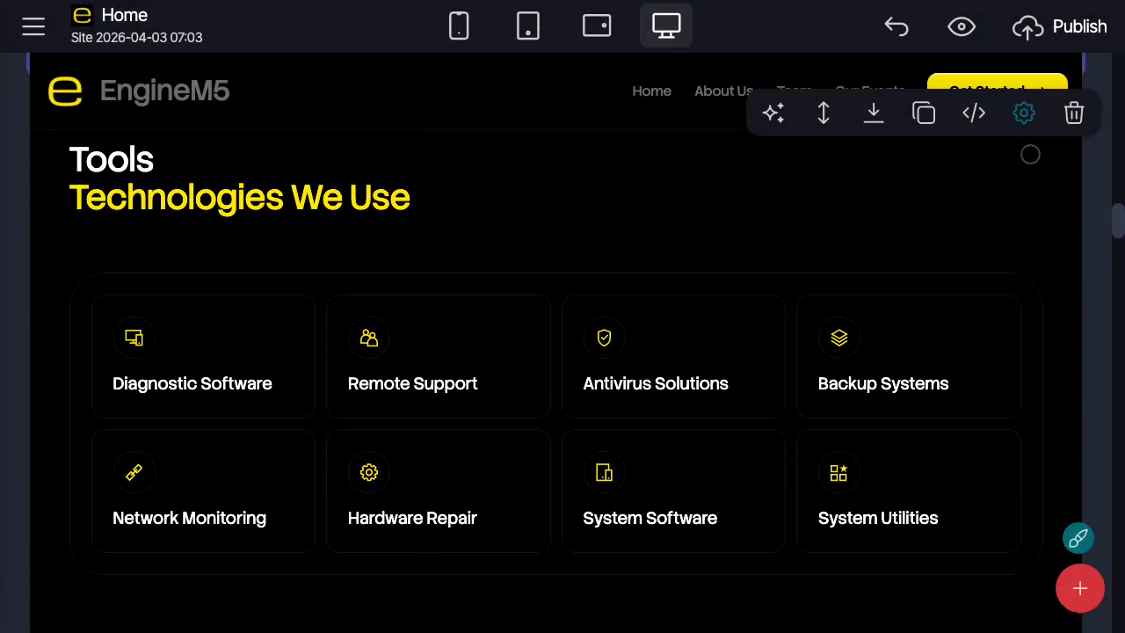
pyautogui.click(1024, 116)
pyautogui.click(673, 217)
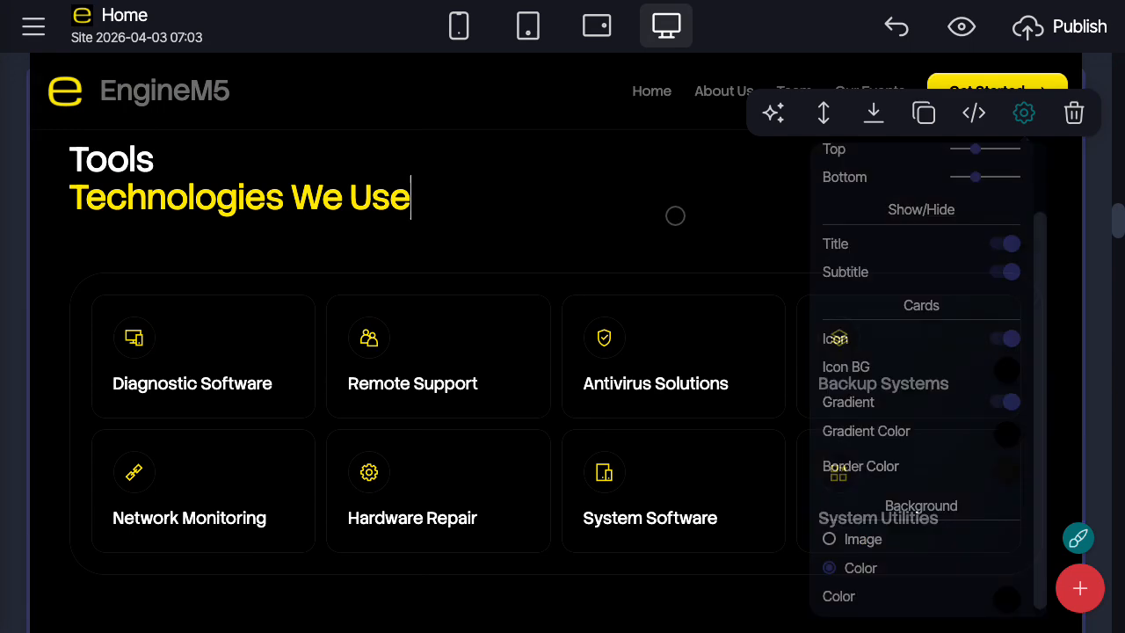
pyautogui.click(953, 459)
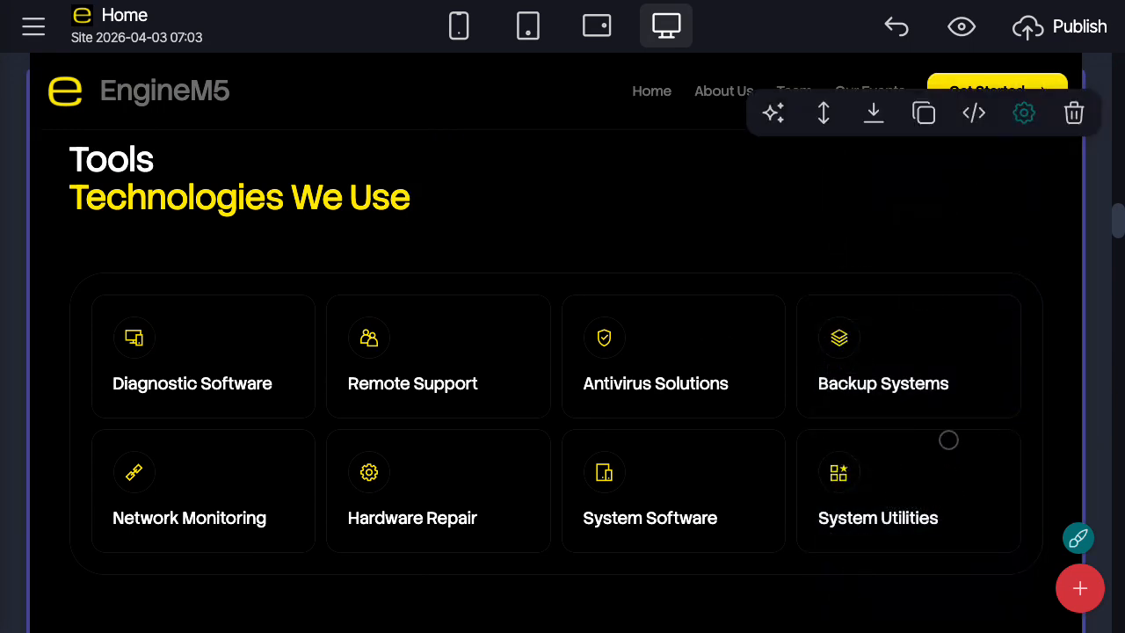
pyautogui.press('Delete')
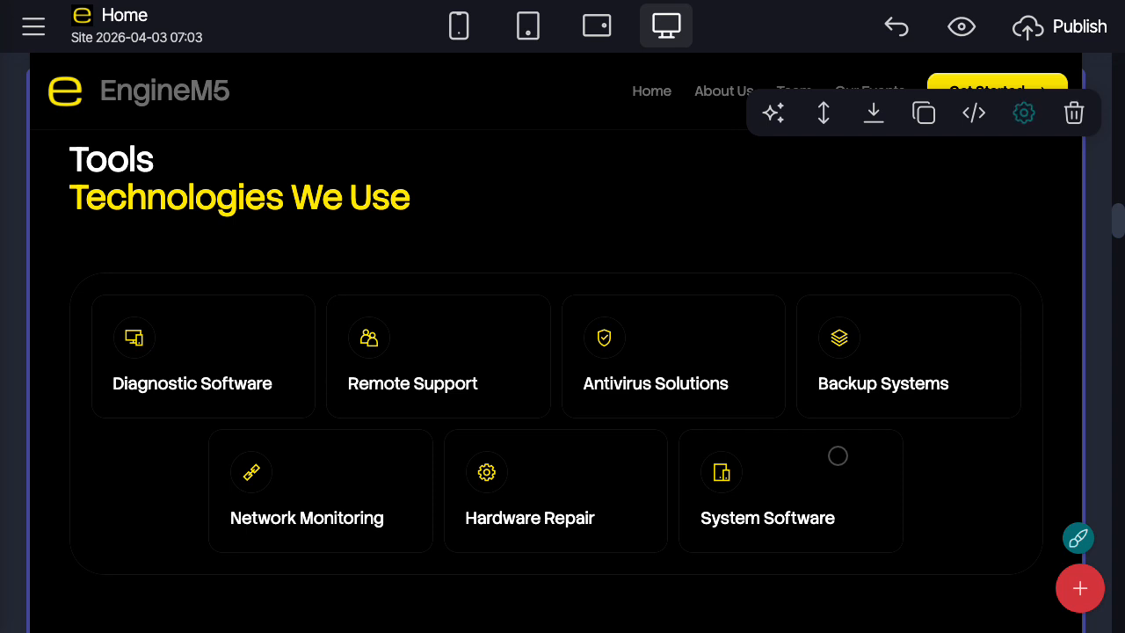
pyautogui.press('Delete')
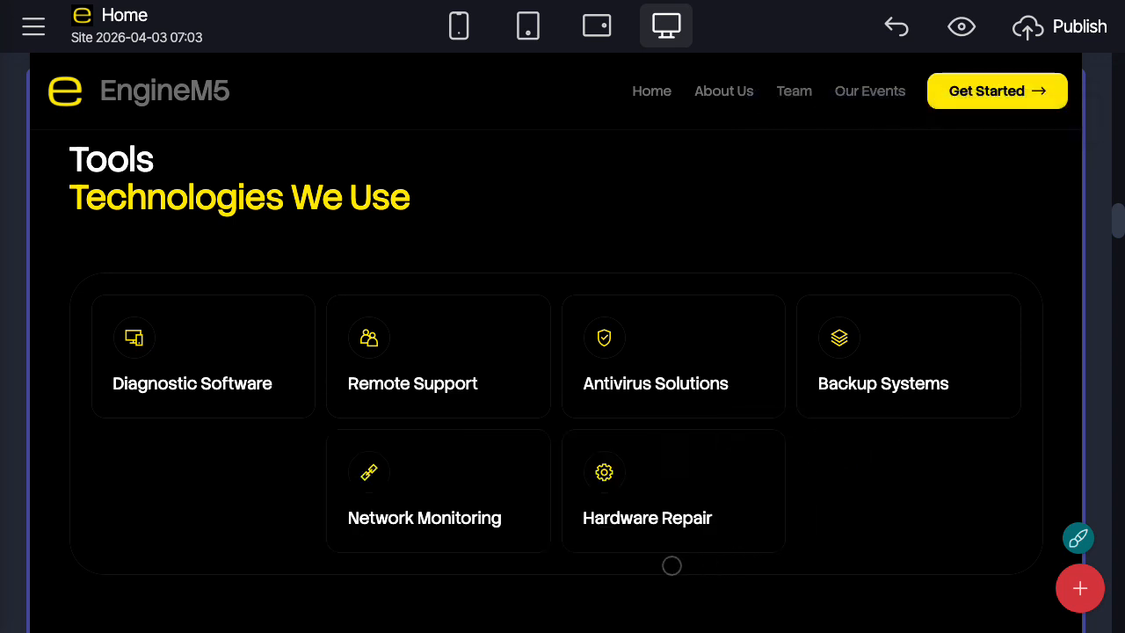
# Set the Gradient 2 color of the "Computer Services" animated text to yellow.
pyautogui.scroll(3, 264, 530)
pyautogui.scroll(-8, 267, 536)
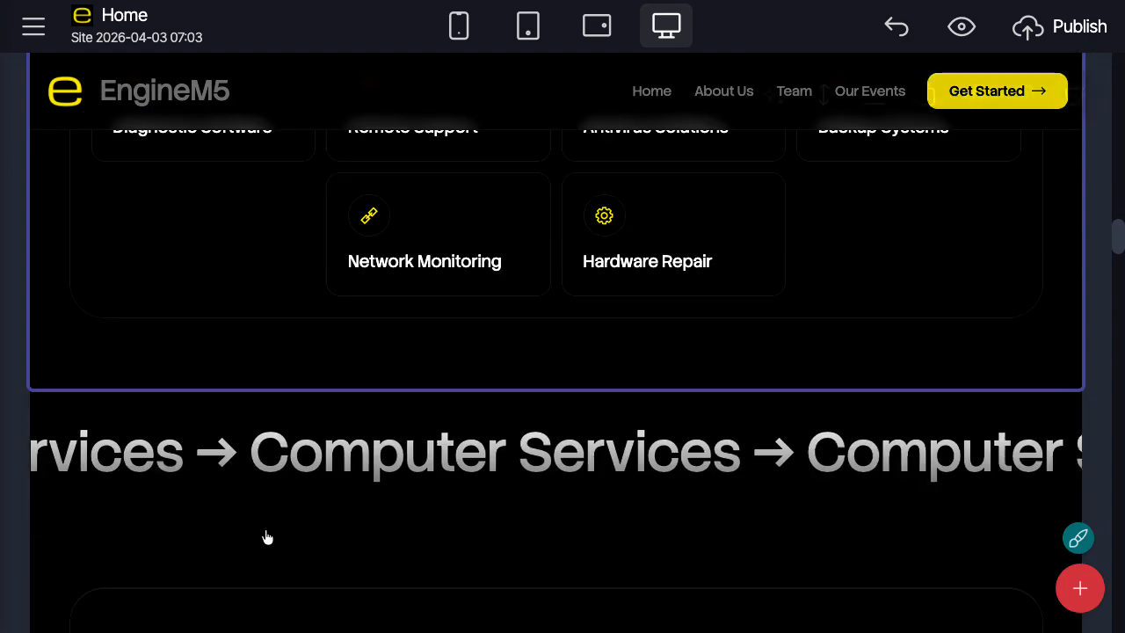
pyautogui.scroll(1, 266, 536)
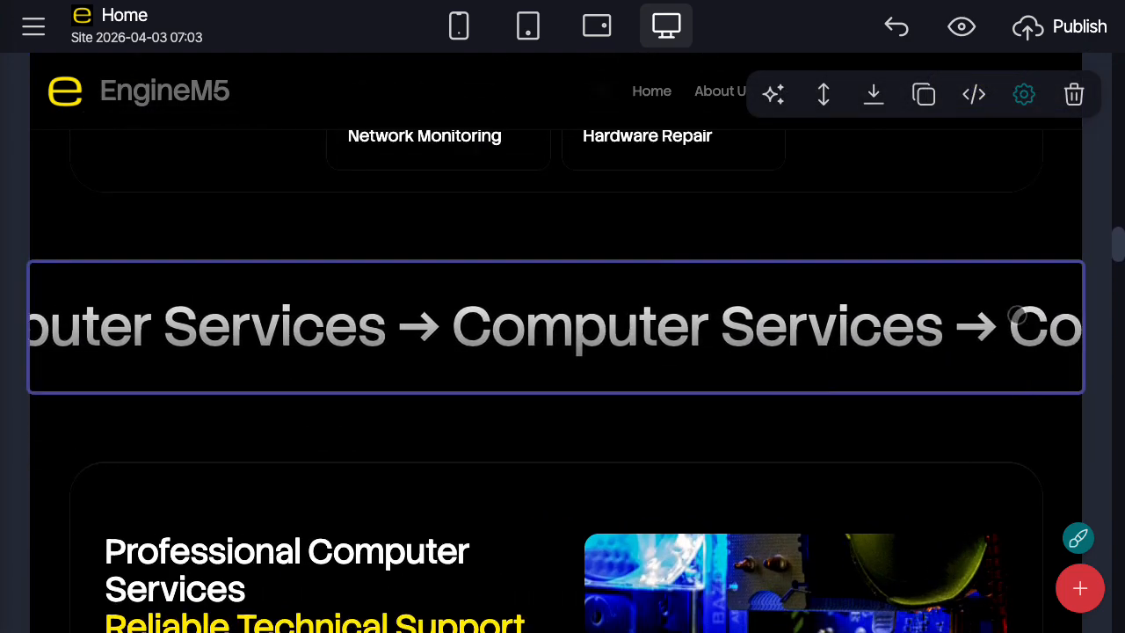
pyautogui.click(1025, 301)
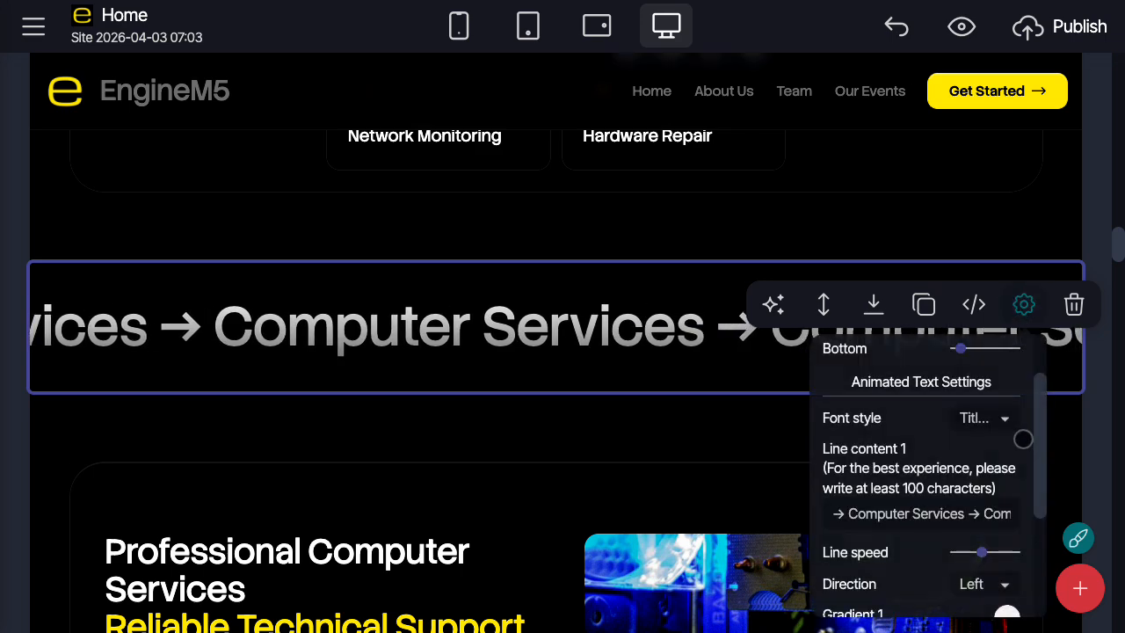
pyautogui.scroll(-3, 1008, 477)
pyautogui.click(1007, 423)
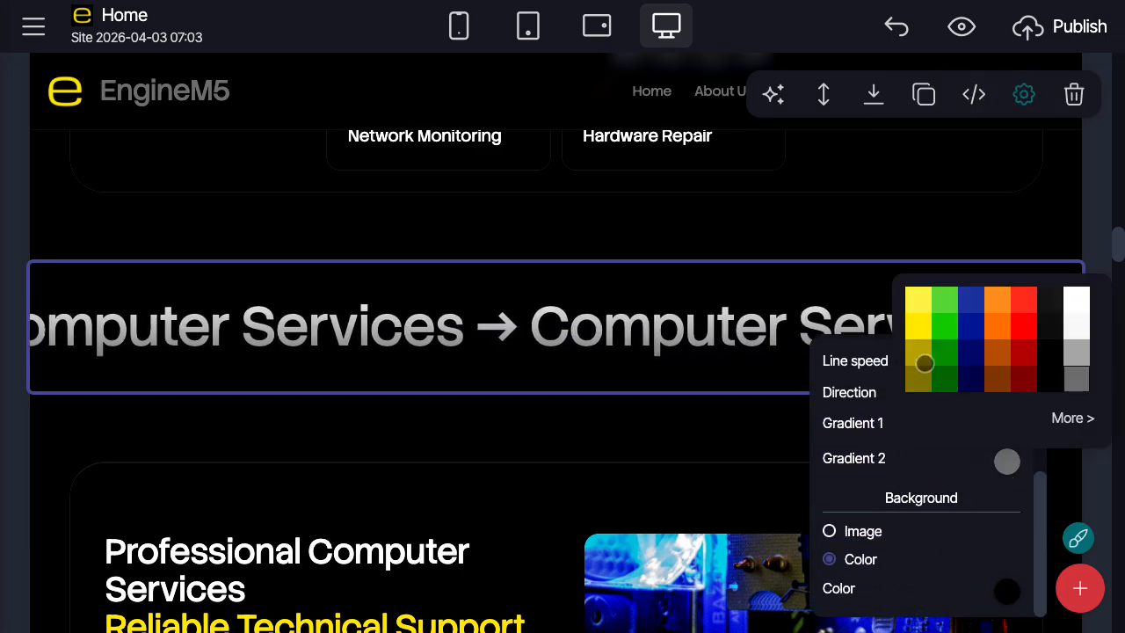
pyautogui.click(917, 335)
pyautogui.click(640, 404)
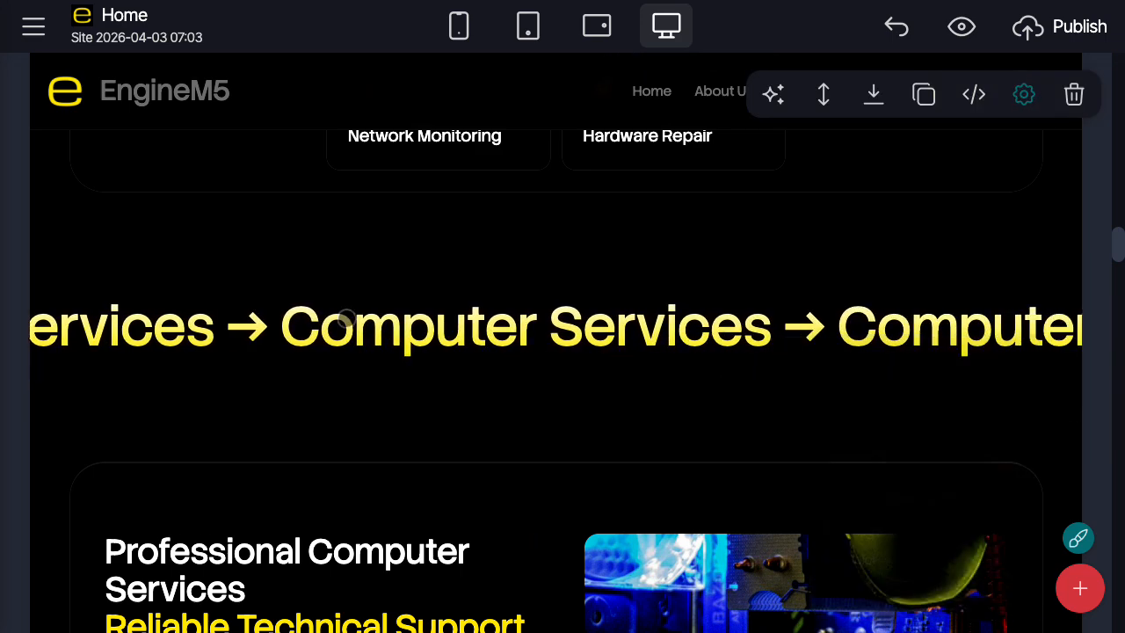
# Turn on the Reverse option in the settings of the "Professional Computer Services" block.
pyautogui.scroll(-4, 345, 324)
pyautogui.scroll(1, 350, 323)
pyautogui.scroll(-1, 349, 323)
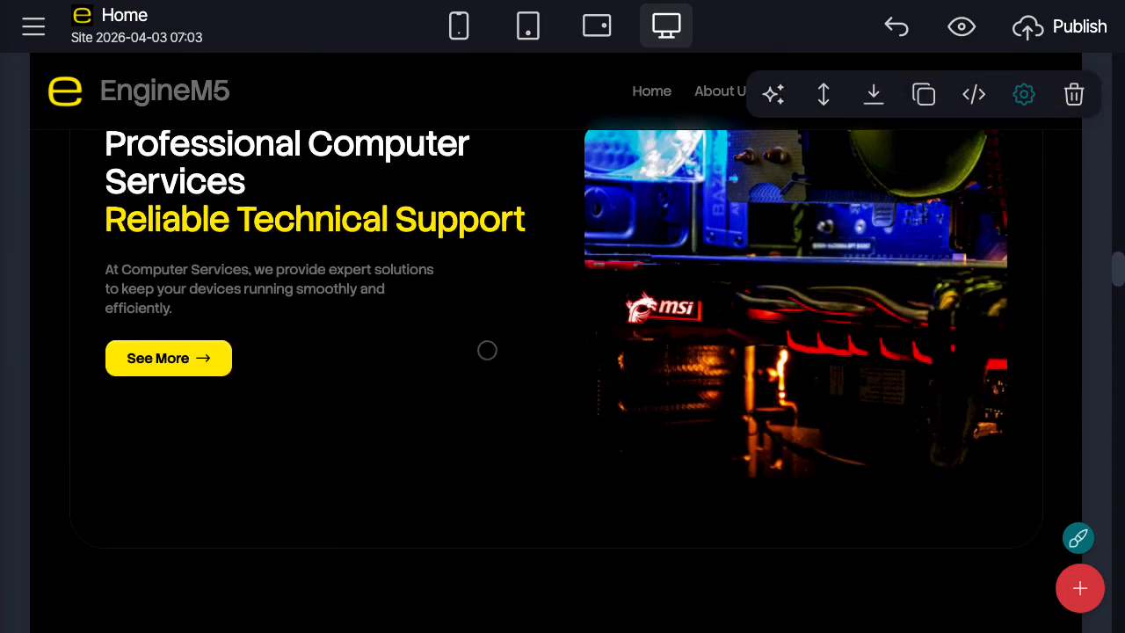
pyautogui.click(1026, 95)
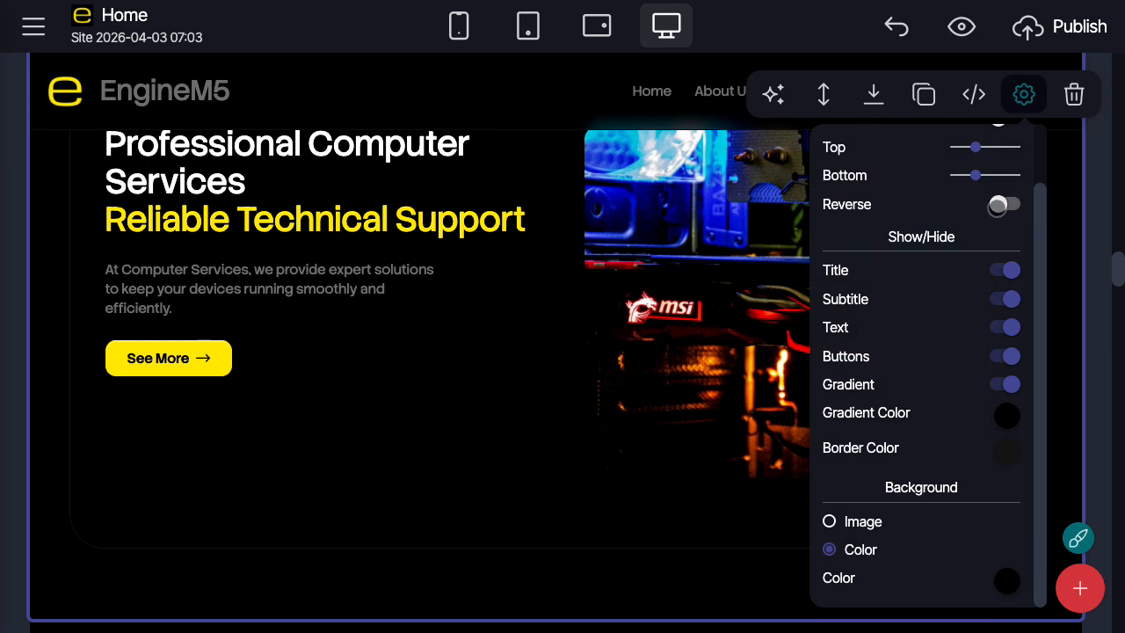
pyautogui.click(999, 204)
pyautogui.click(633, 459)
pyautogui.scroll(2, 633, 459)
pyautogui.scroll(-7, 633, 465)
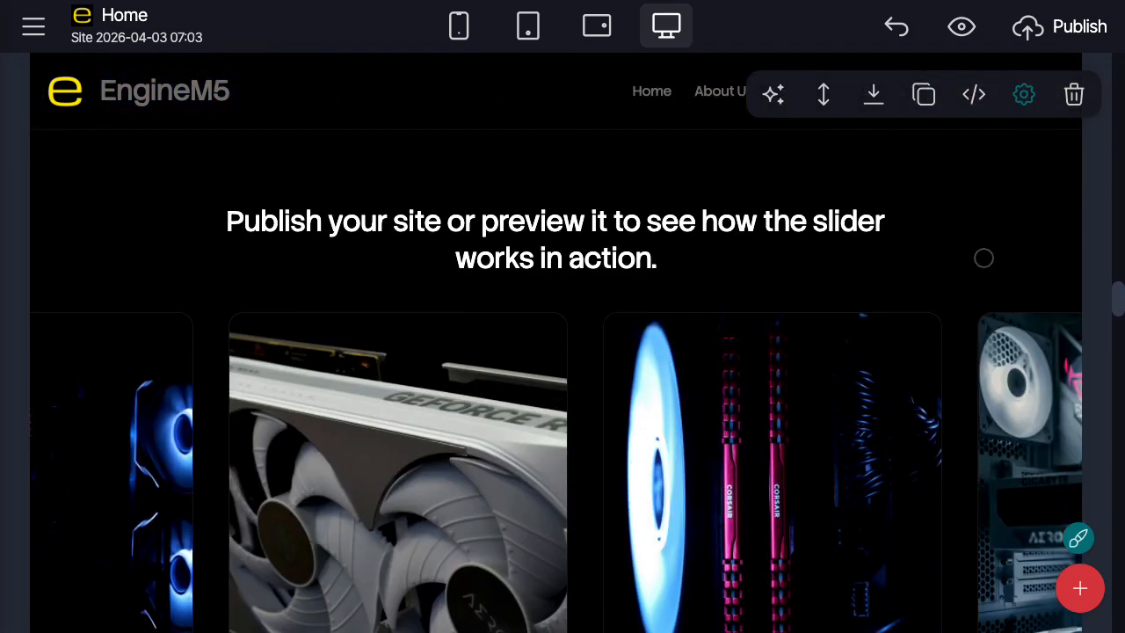
# Hide the title of the image slider block above the testimonials and leave its graphics card picture unchanged.
pyautogui.click(1018, 180)
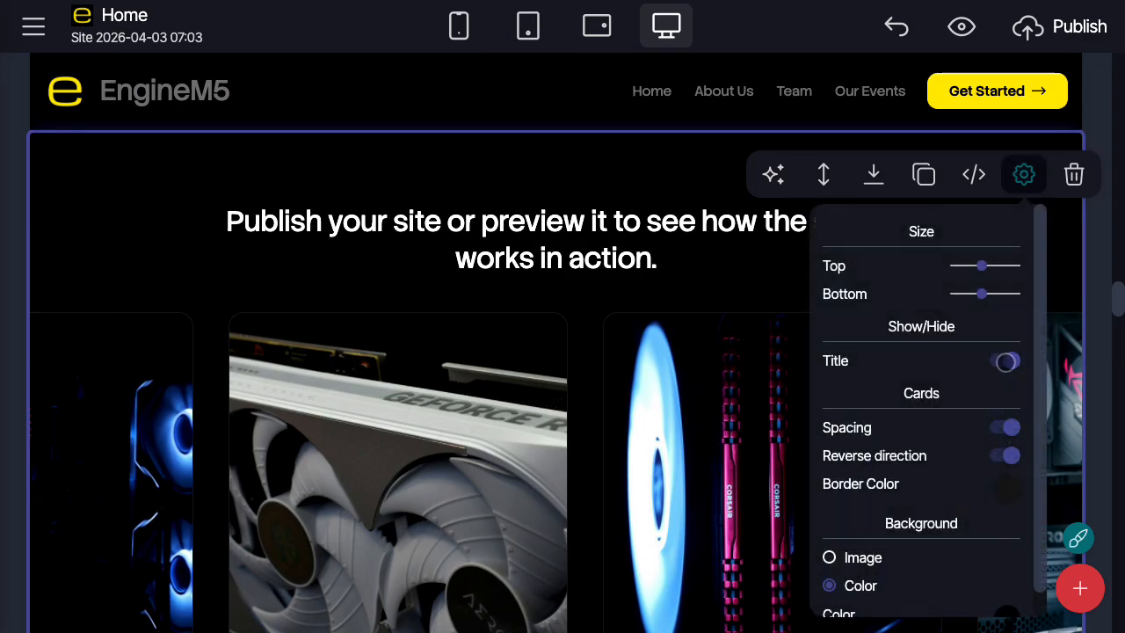
pyautogui.click(434, 201)
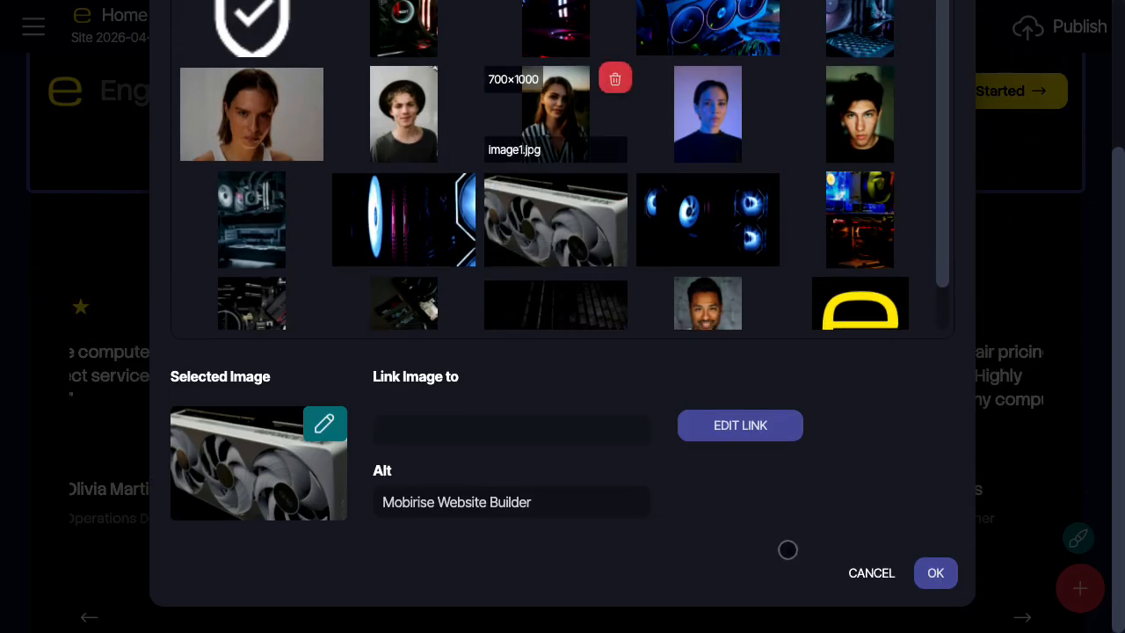
pyautogui.click(868, 573)
# Turn off the Gradient option for the cards in the testimonials carousel block.
pyautogui.scroll(-2, 495, 432)
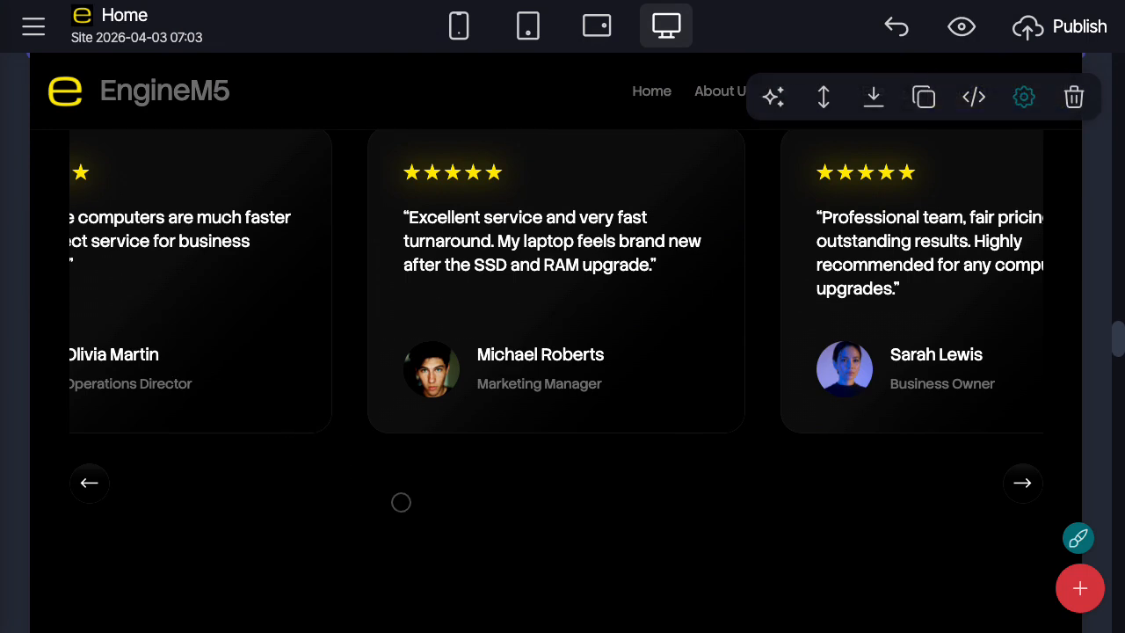
pyautogui.click(1024, 100)
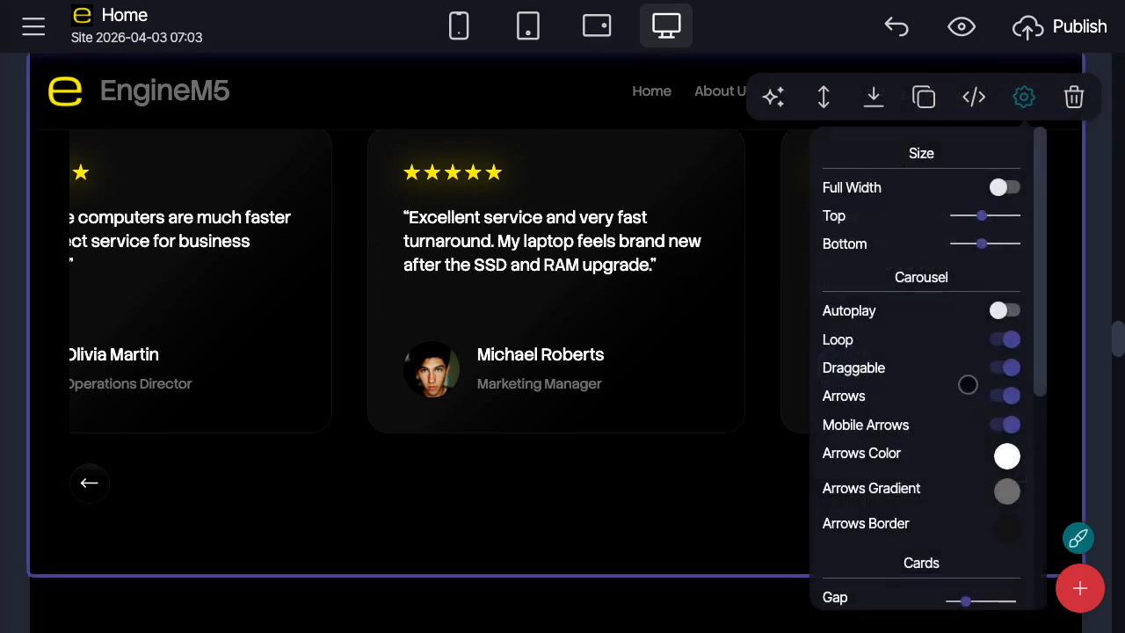
pyautogui.scroll(-5, 968, 384)
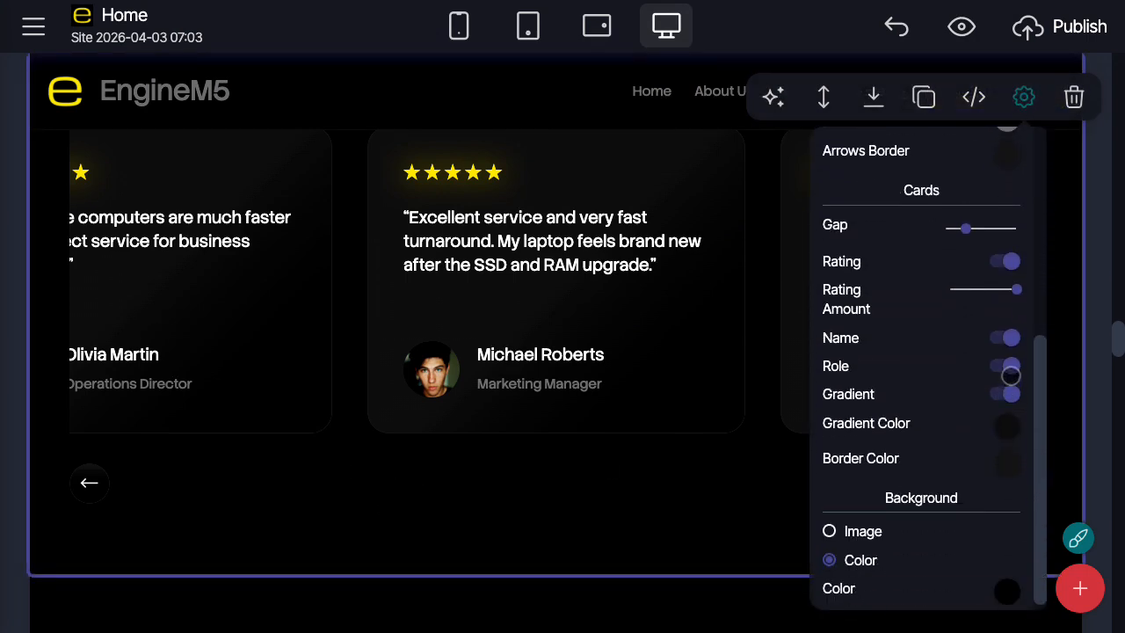
pyautogui.click(1009, 394)
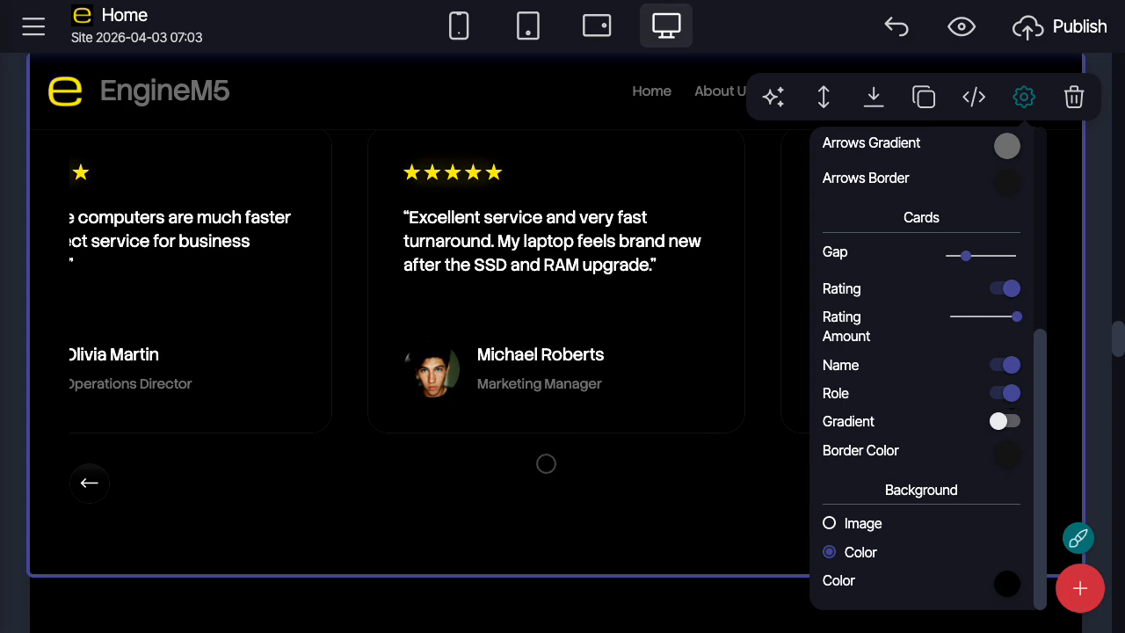
# Center-align the review text and the star ratings on the testimonial cards.
pyautogui.scroll(2, 546, 463)
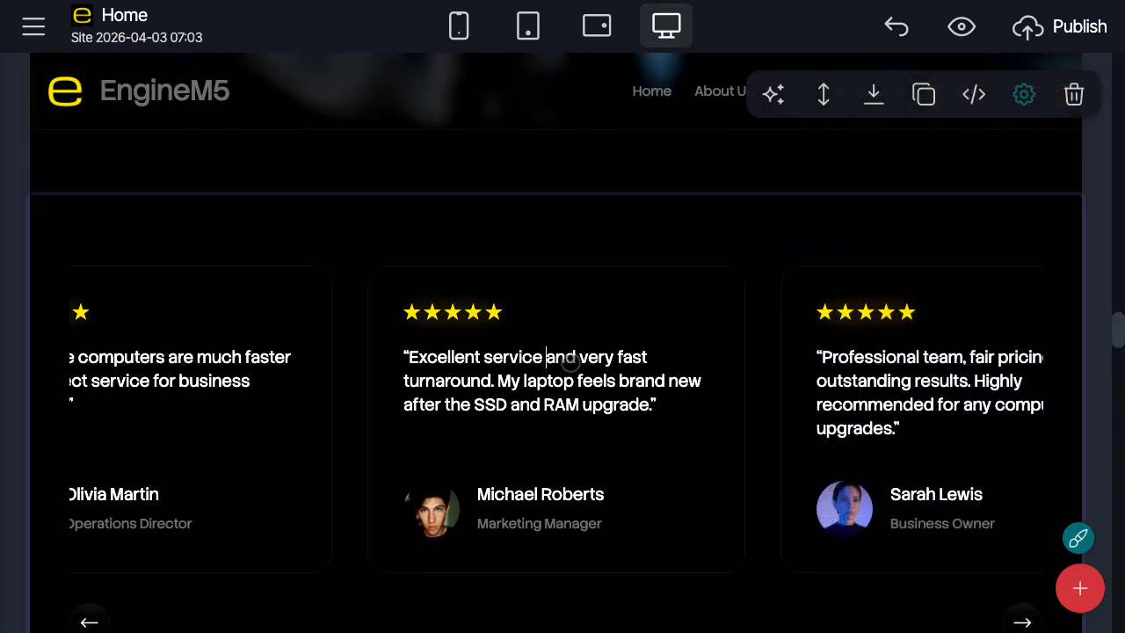
pyautogui.click(615, 323)
pyautogui.click(457, 319)
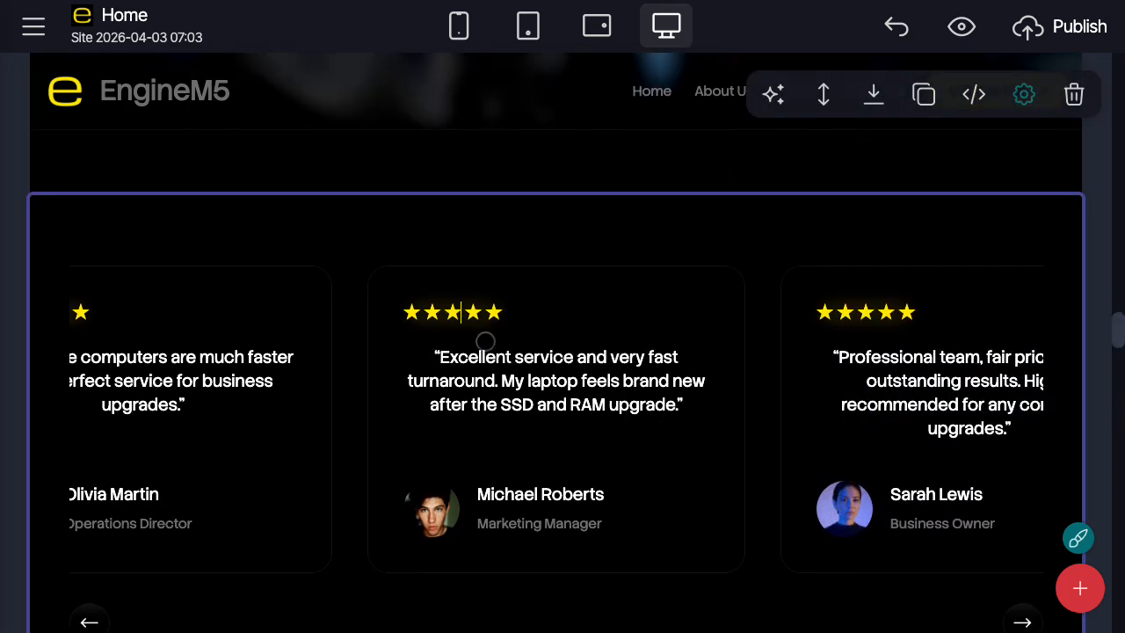
pyautogui.click(512, 283)
pyautogui.click(545, 494)
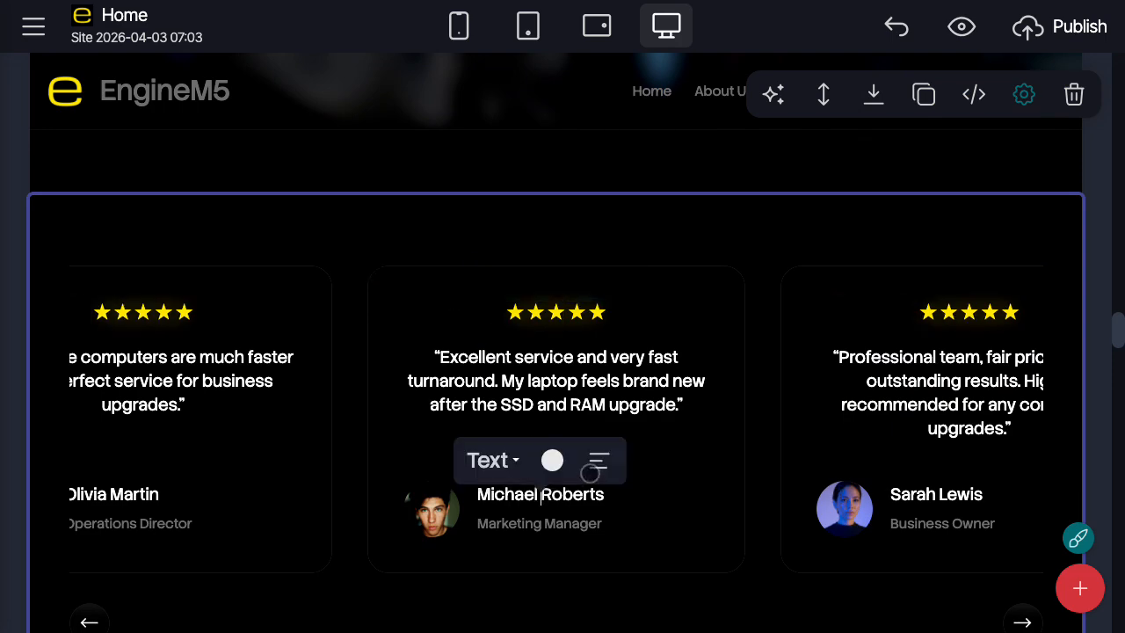
# Turn off the Subtitle option in the settings of the "Request Your Computer Upgrade" form block.
pyautogui.scroll(-8, 414, 389)
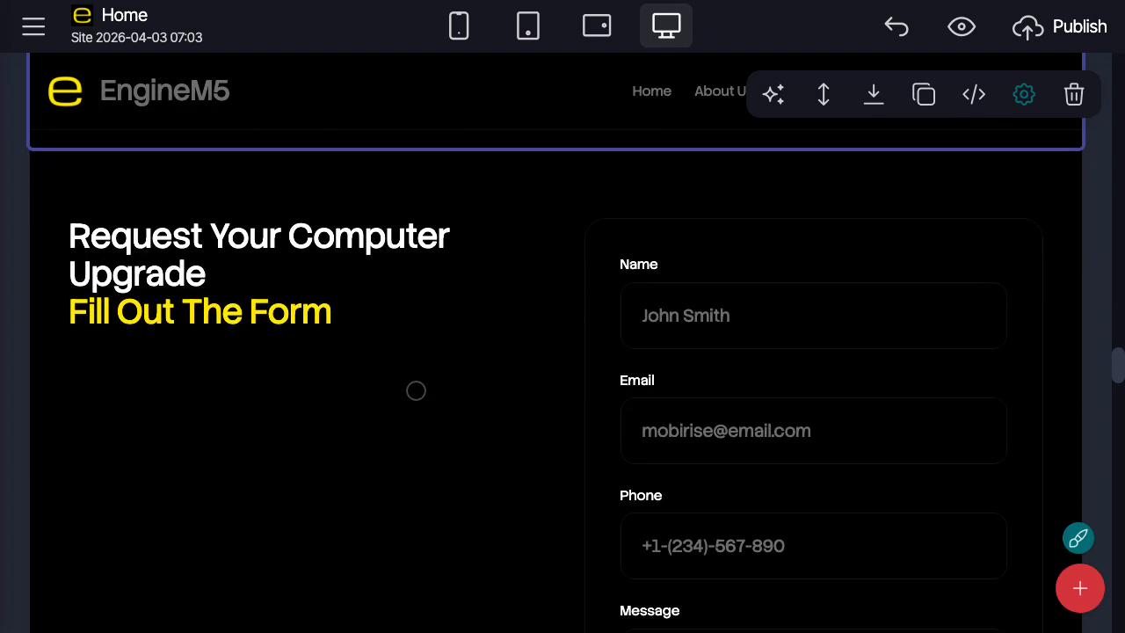
pyautogui.scroll(-2, 410, 354)
pyautogui.scroll(4, 410, 352)
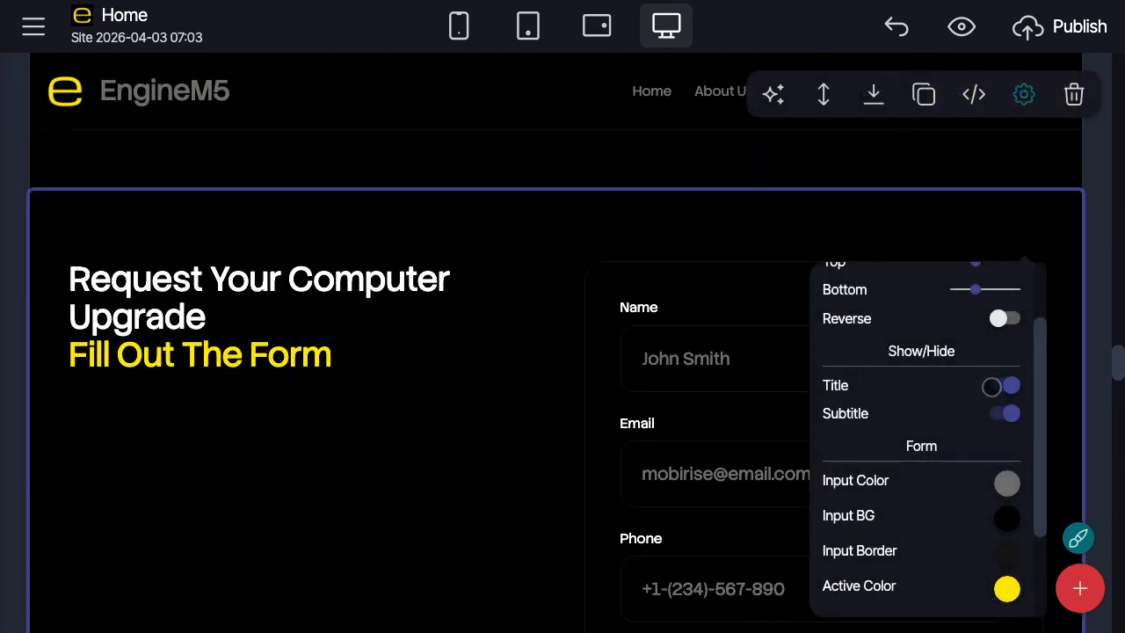
pyautogui.click(1013, 405)
# Set the list Amount of the FAQ block to 3 questions.
pyautogui.scroll(-10, 273, 392)
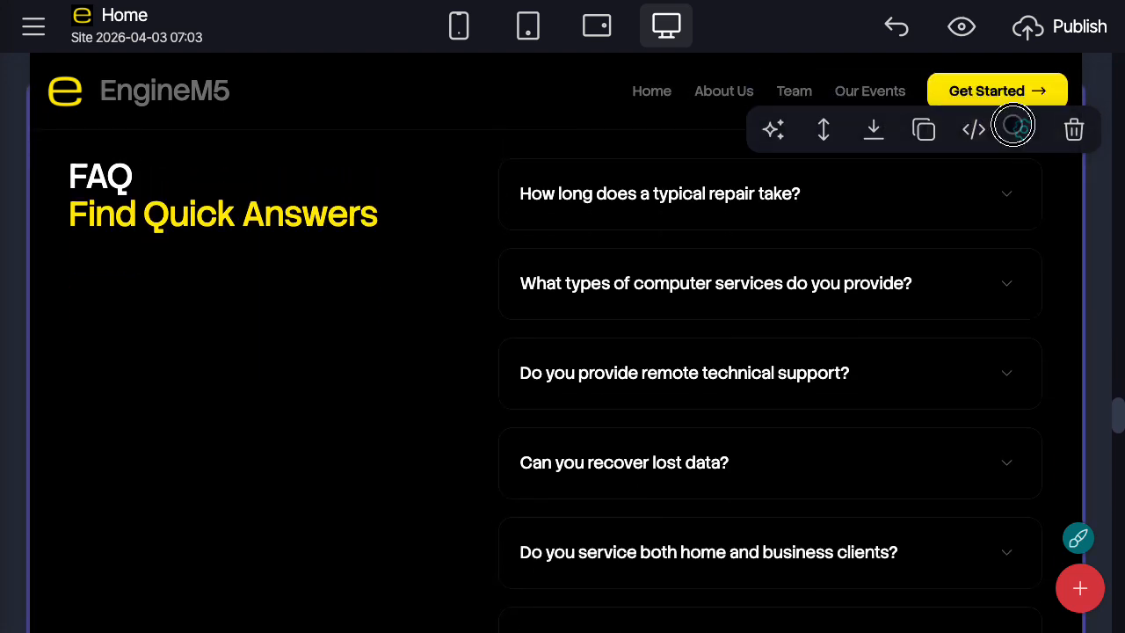
pyautogui.click(1023, 128)
pyautogui.click(1000, 380)
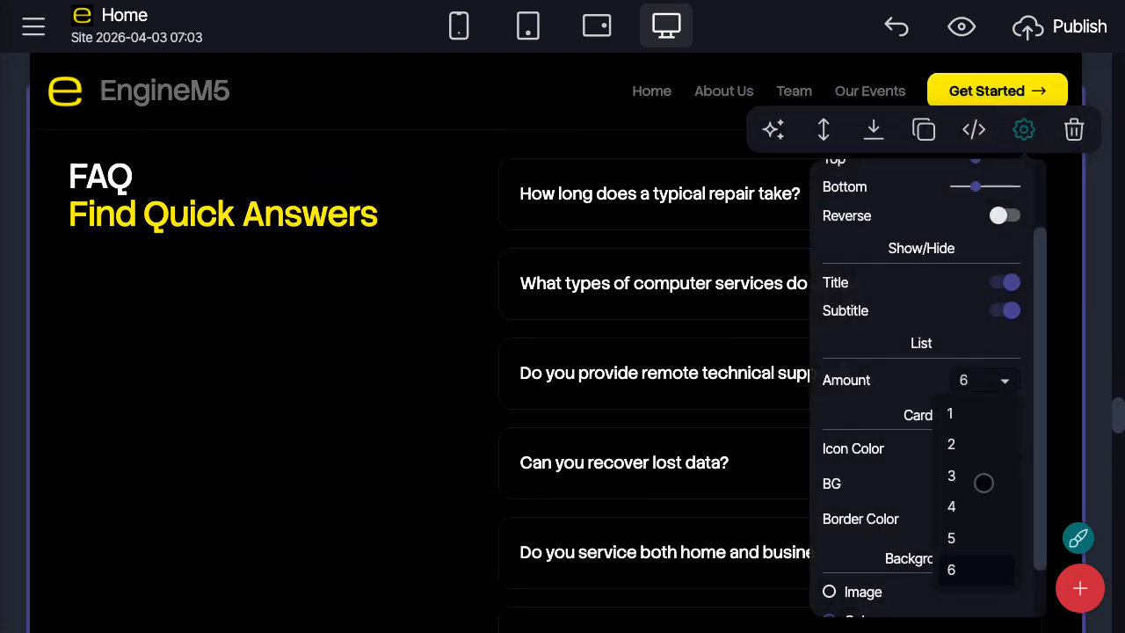
pyautogui.click(960, 471)
pyautogui.click(334, 307)
# Expand the three FAQ questions one after another to check their answers.
pyautogui.click(723, 193)
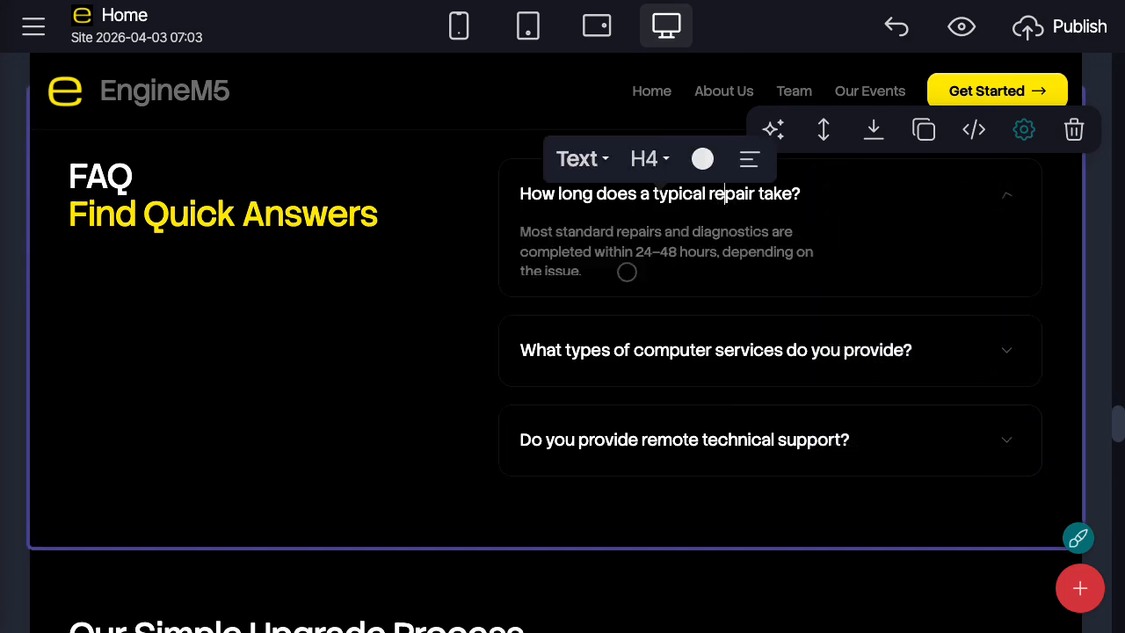
pyautogui.click(598, 356)
pyautogui.click(622, 495)
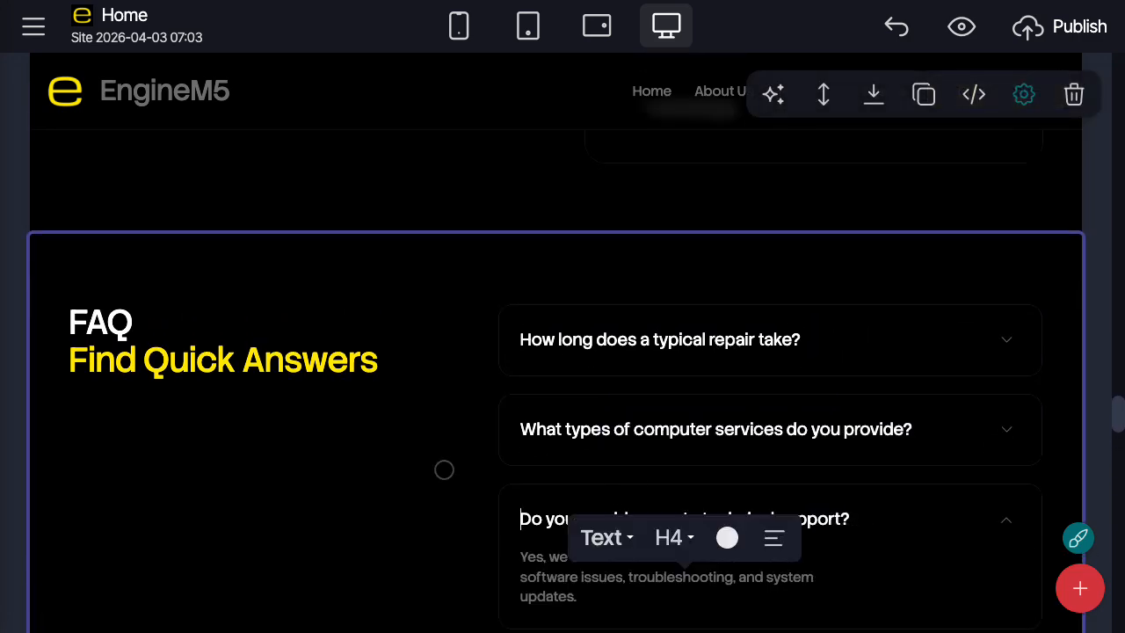
# Go through the Upgrade Planning, Professional Installation and Performance Testing tabs of the "Our Simple Upgrade Process" block to check their content.
pyautogui.scroll(-2, 444, 470)
pyautogui.scroll(-5, 653, 318)
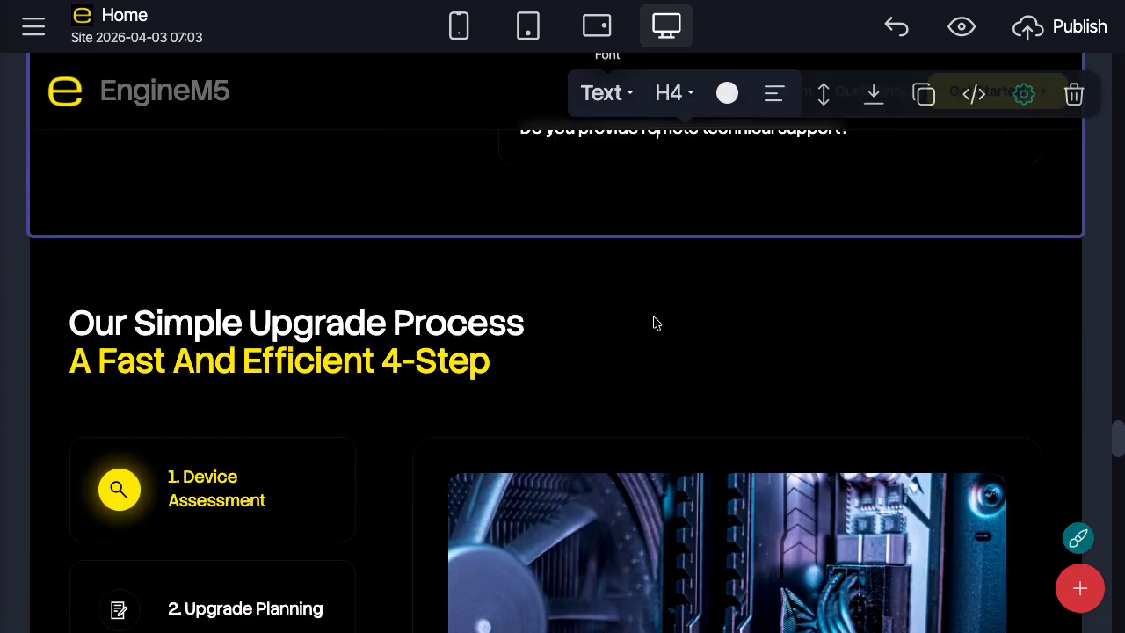
pyautogui.click(518, 272)
pyautogui.scroll(-1, 208, 397)
pyautogui.click(209, 398)
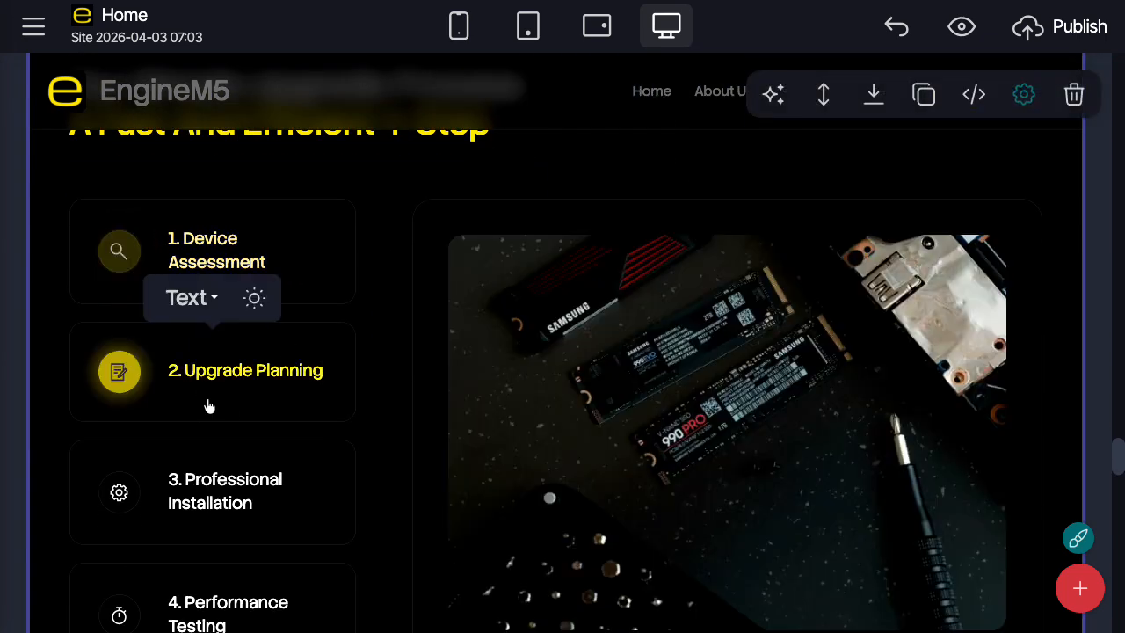
pyautogui.scroll(-2, 208, 402)
pyautogui.click(220, 339)
pyautogui.click(239, 434)
# Turn on the Reverse option in the settings of the "Our Simple Upgrade Process" block.
pyautogui.scroll(3, 239, 434)
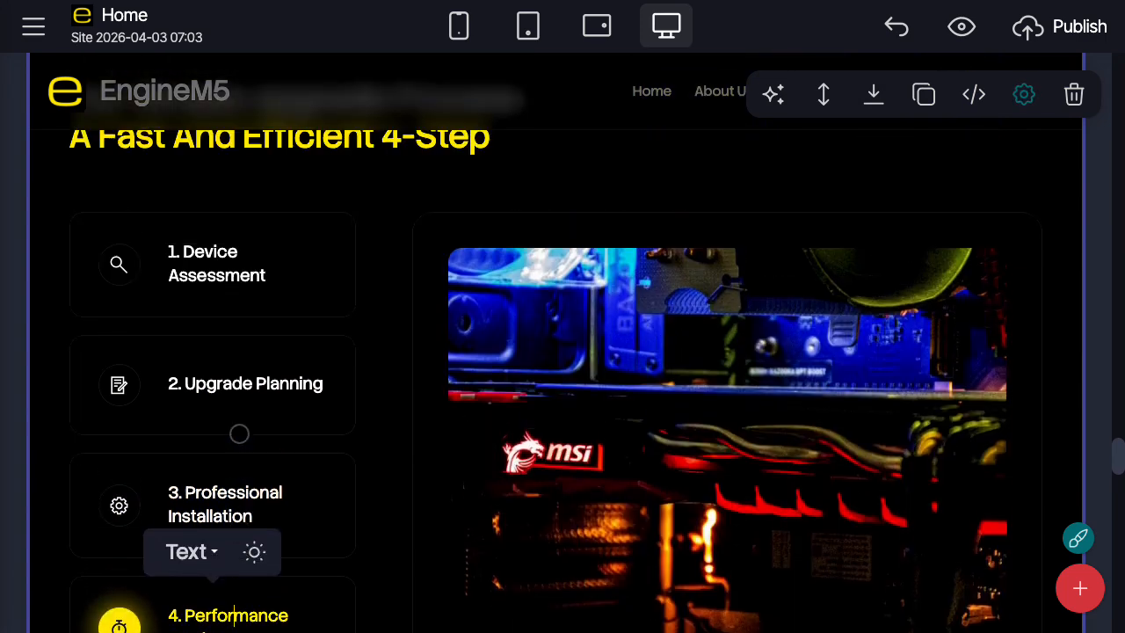
pyautogui.click(1026, 121)
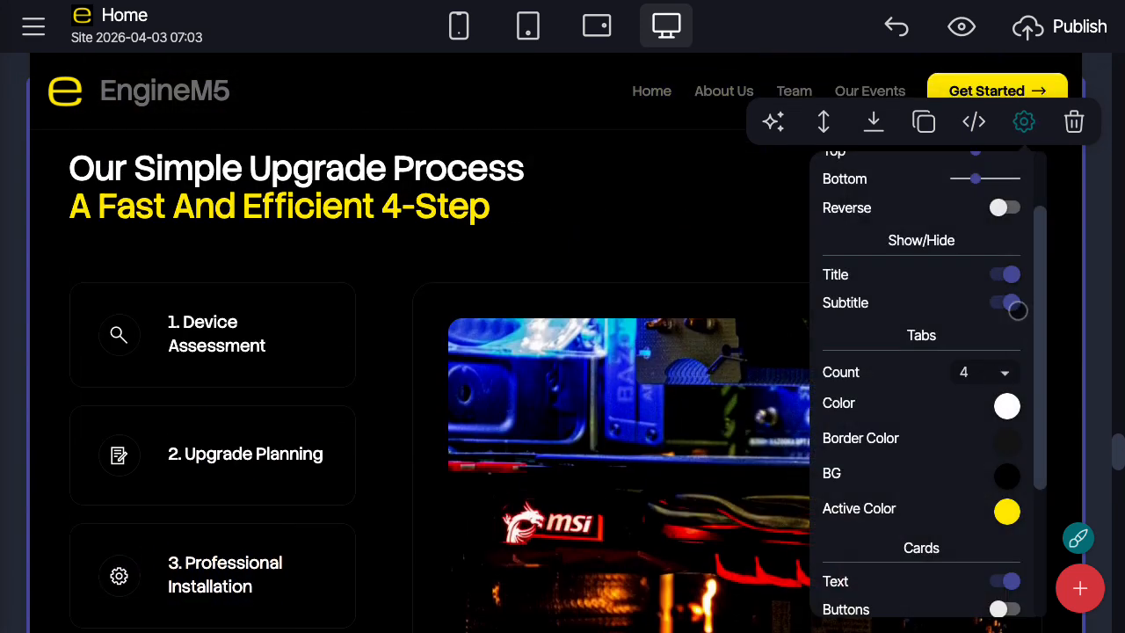
pyautogui.click(1002, 208)
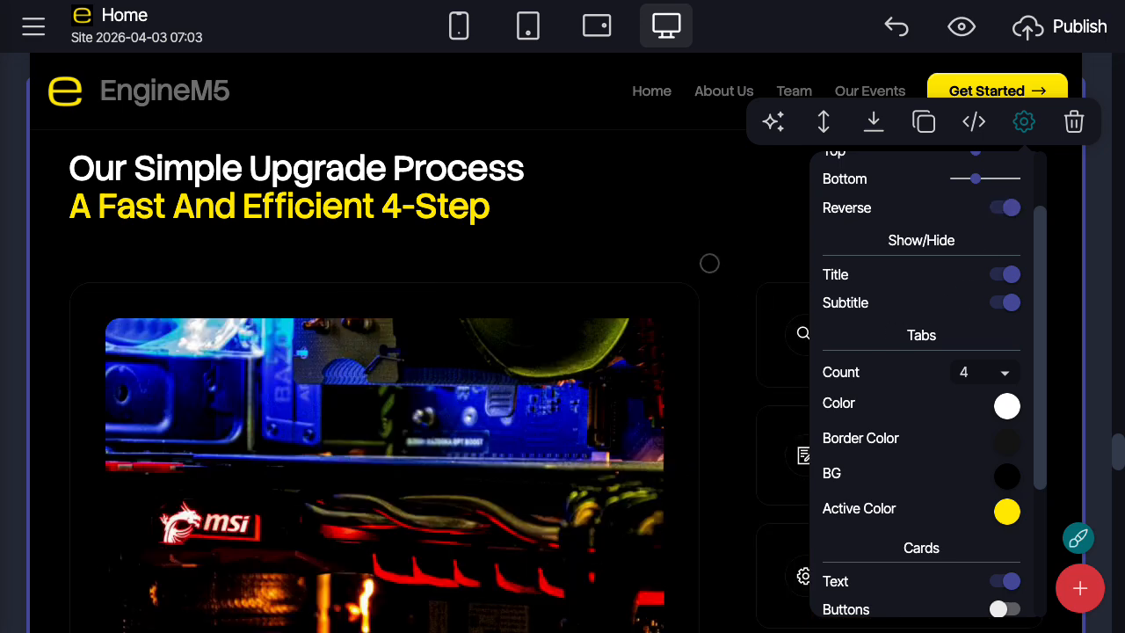
# Change the color of the large statistic numbers on the "Proven Results" cards to white.
pyautogui.scroll(-9, 613, 224)
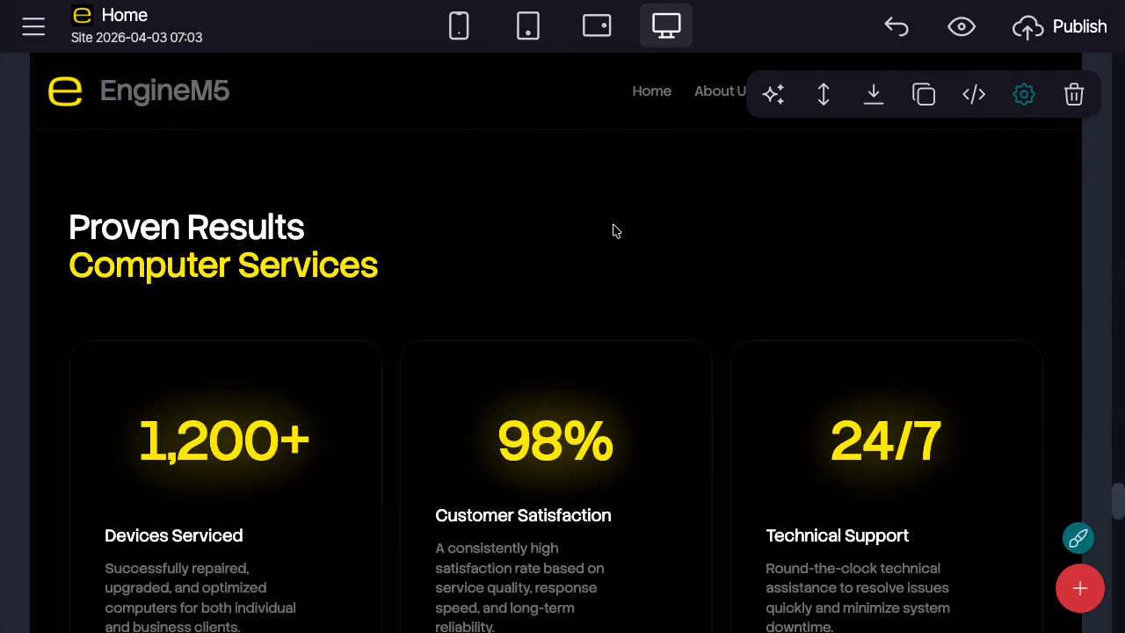
pyautogui.scroll(-2, 586, 275)
pyautogui.scroll(2, 535, 254)
pyautogui.click(536, 252)
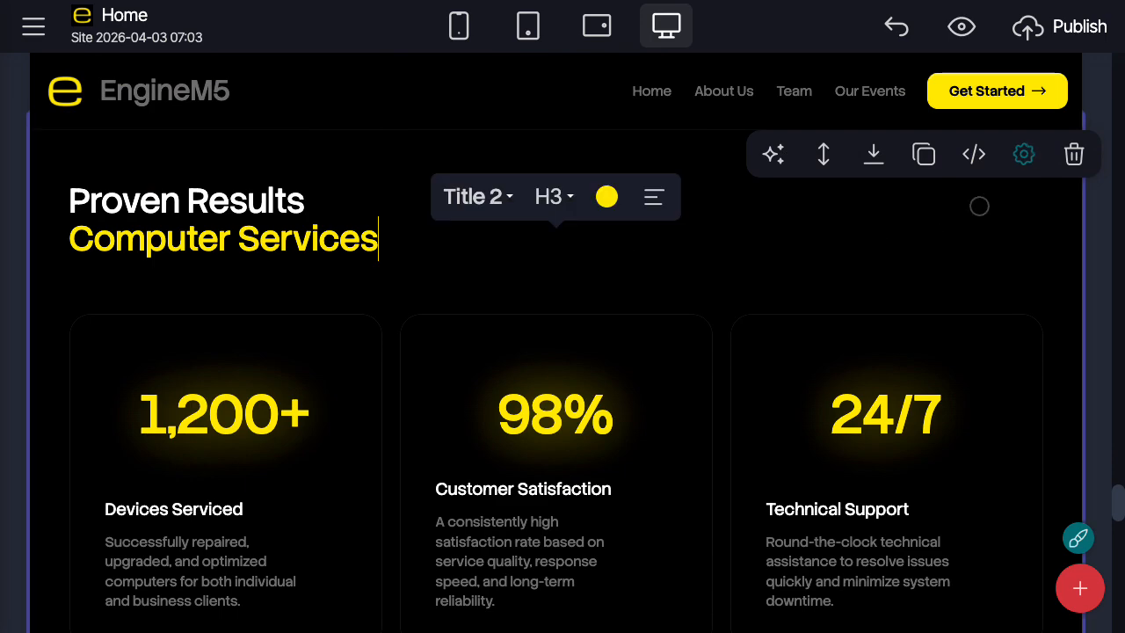
pyautogui.click(1022, 155)
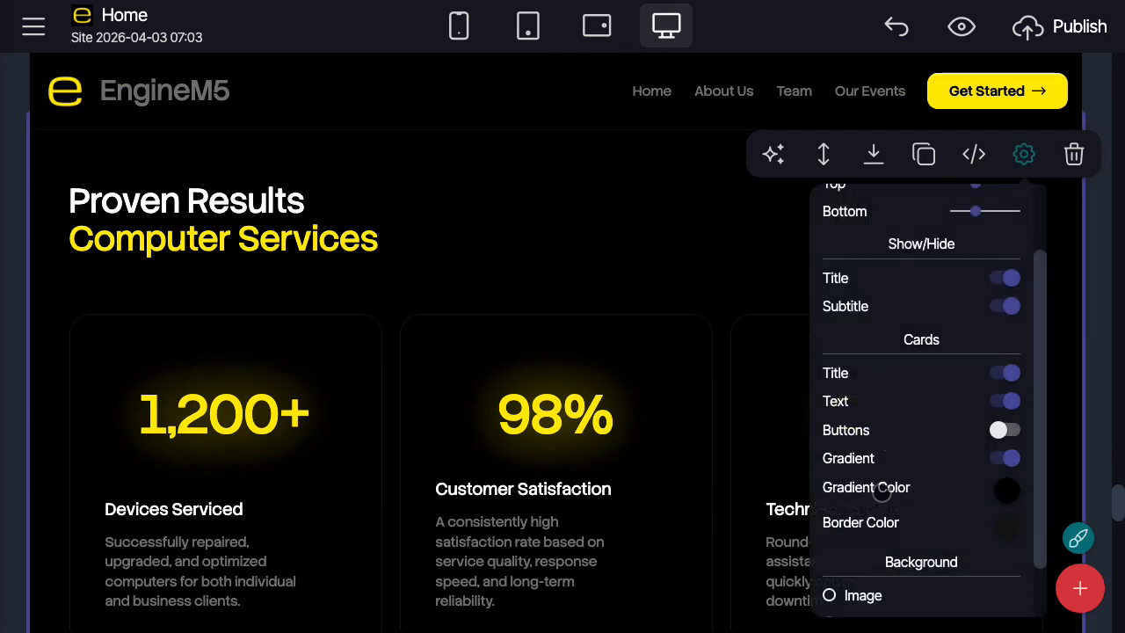
pyautogui.click(234, 432)
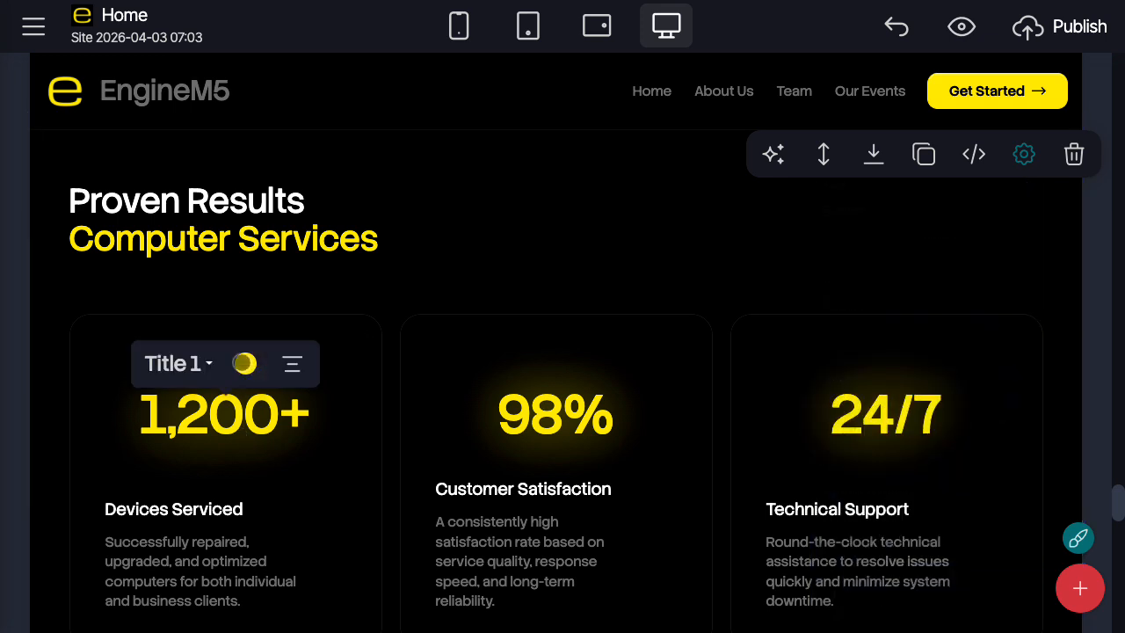
pyautogui.click(245, 363)
pyautogui.click(414, 407)
pyautogui.click(570, 418)
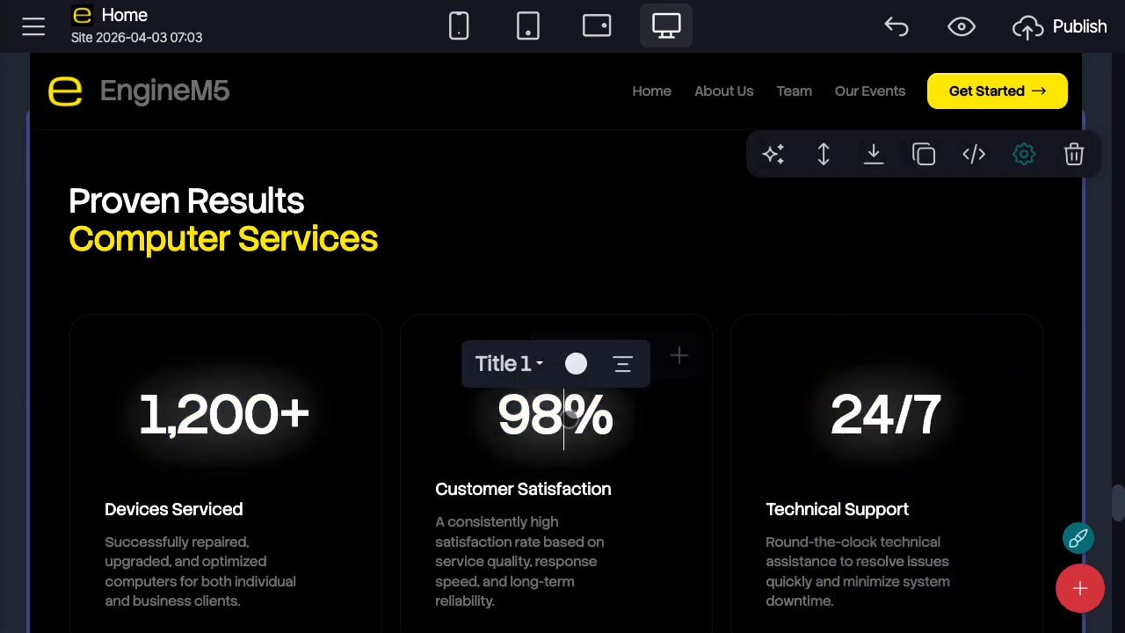
pyautogui.click(512, 211)
# Hide the description text on the cards of the "Proven Results" block.
pyautogui.scroll(-1, 800, 355)
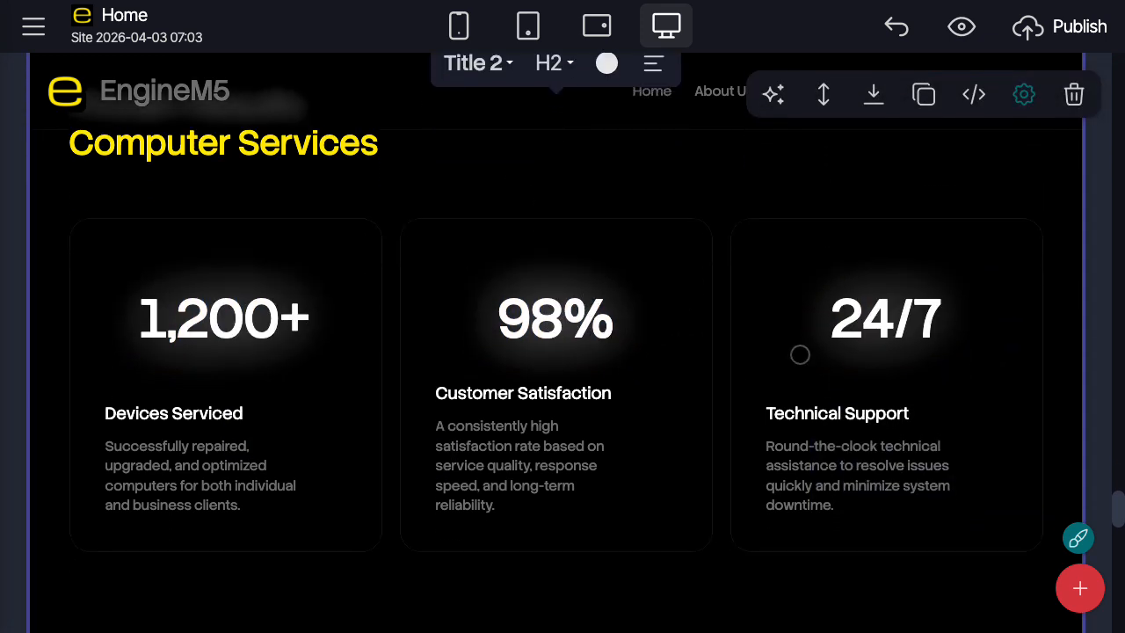
pyautogui.click(1026, 100)
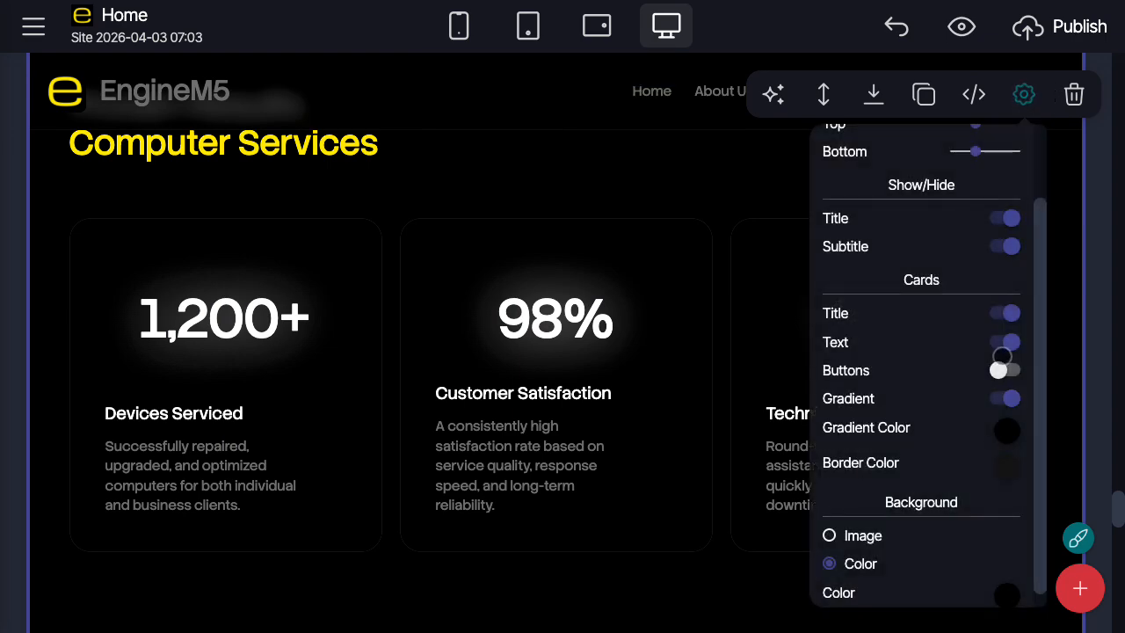
pyautogui.click(1003, 342)
pyautogui.click(575, 143)
# Center-align the Devices Serviced, Customer Satisfaction and Technical Support captions on the "Proven Results" cards.
pyautogui.scroll(1, 473, 126)
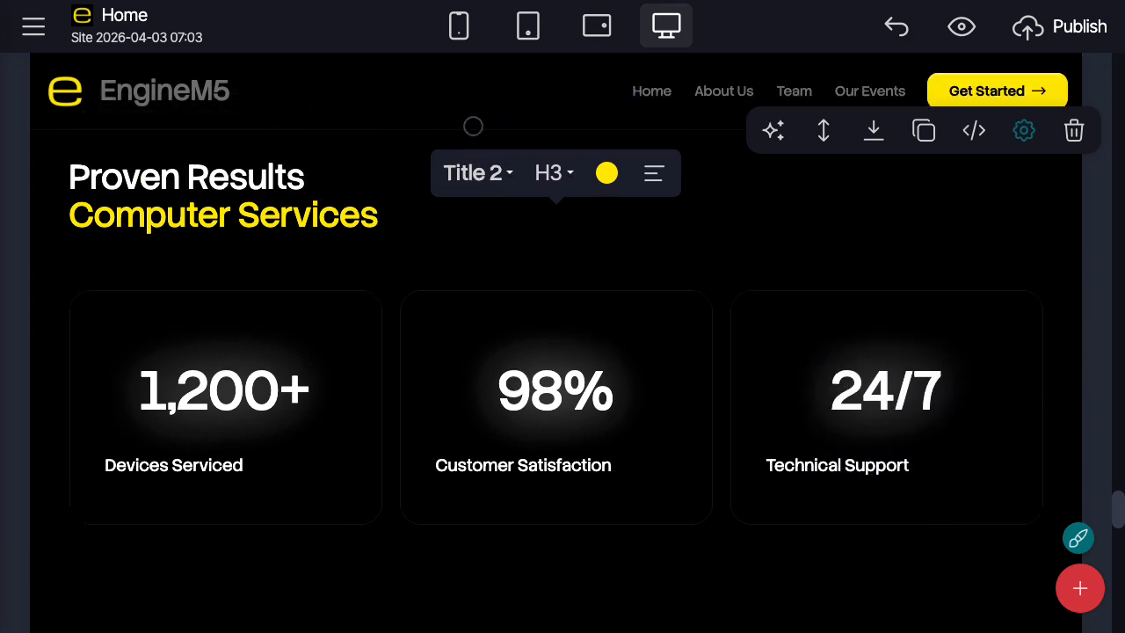
pyautogui.click(205, 465)
pyautogui.click(220, 465)
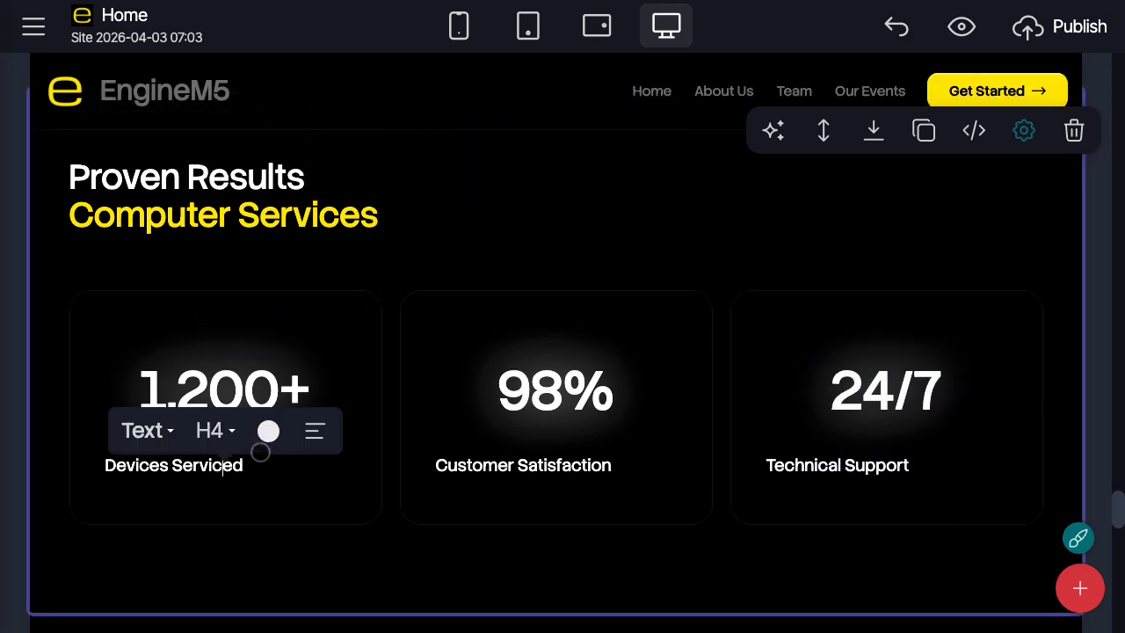
pyautogui.click(553, 184)
pyautogui.scroll(1, 553, 193)
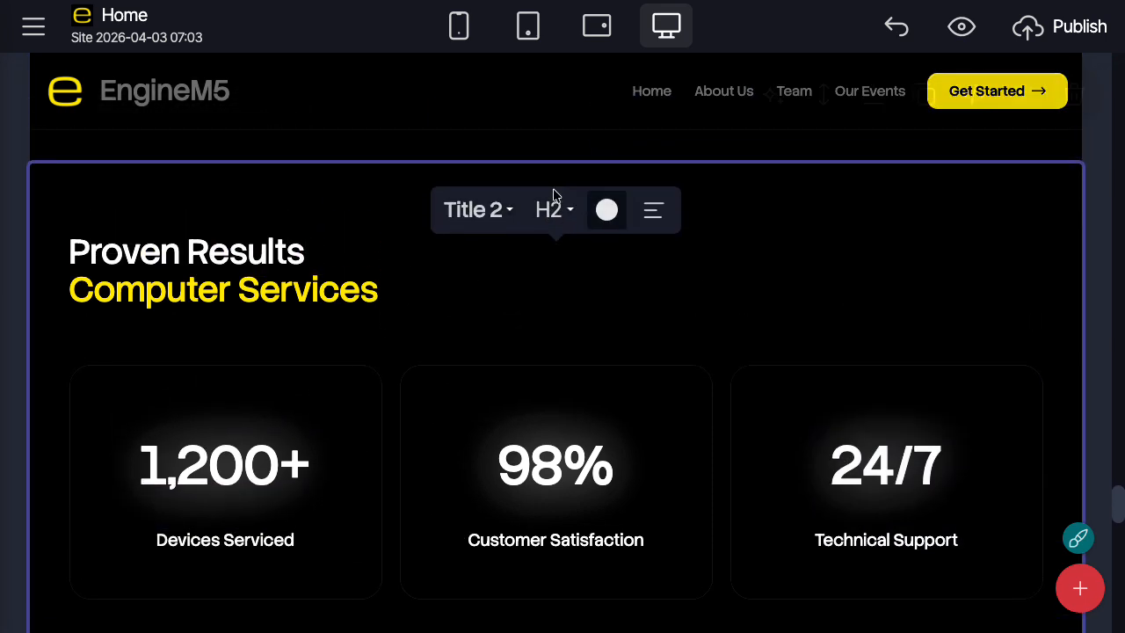
# Turn off the card Text option in the settings of the "Featured Upgrade Products" block.
pyautogui.scroll(-5, 545, 220)
pyautogui.scroll(-6, 645, 321)
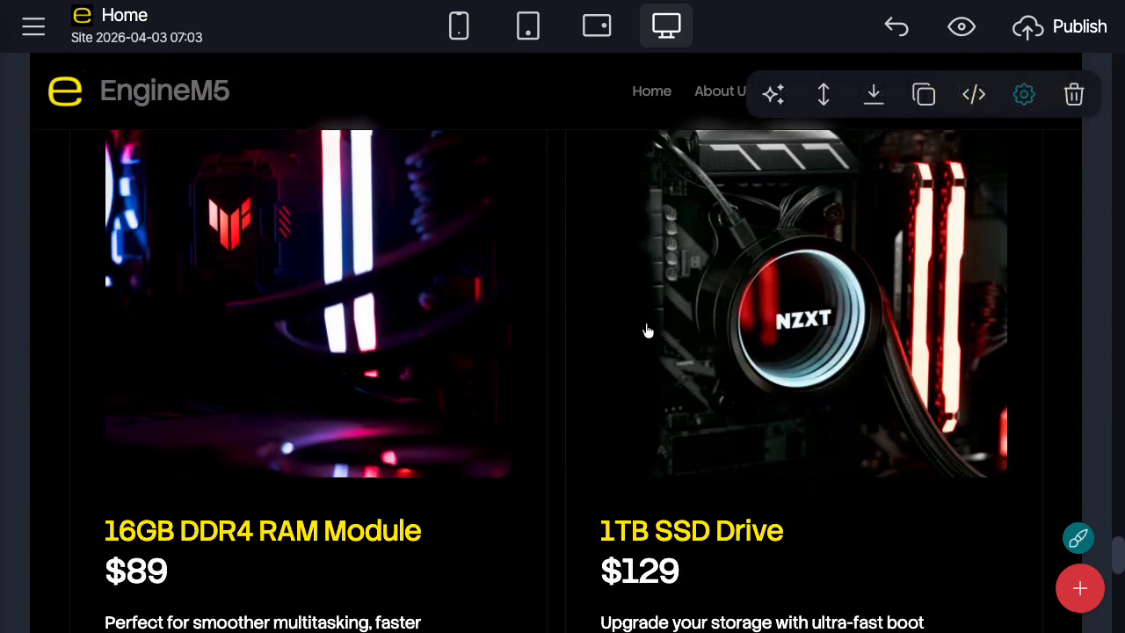
pyautogui.scroll(-1, 647, 330)
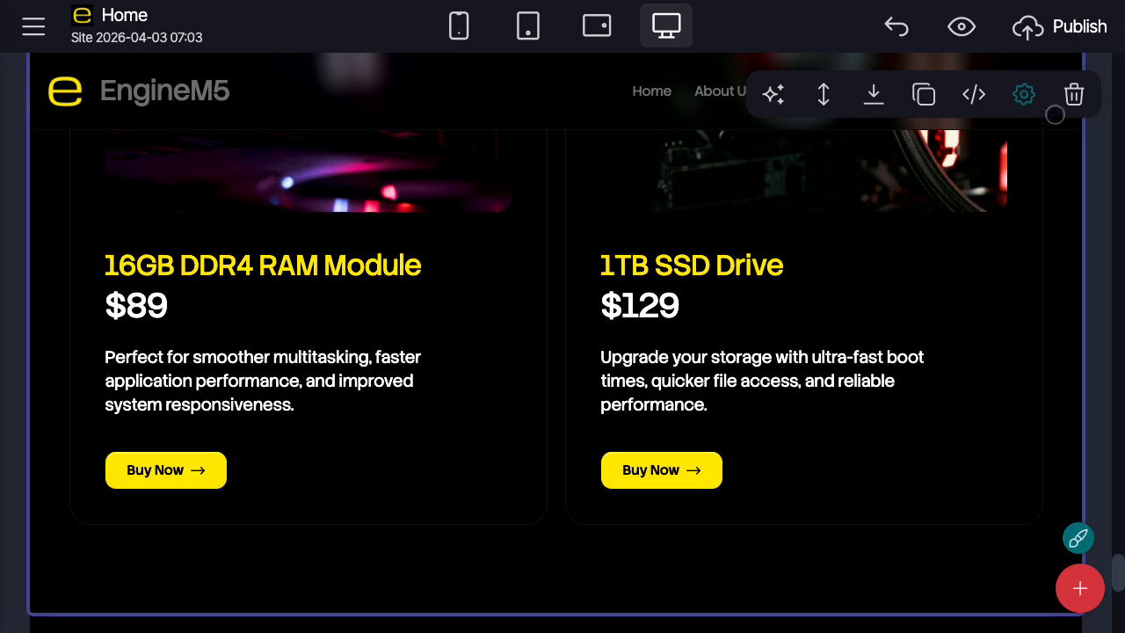
pyautogui.click(1024, 94)
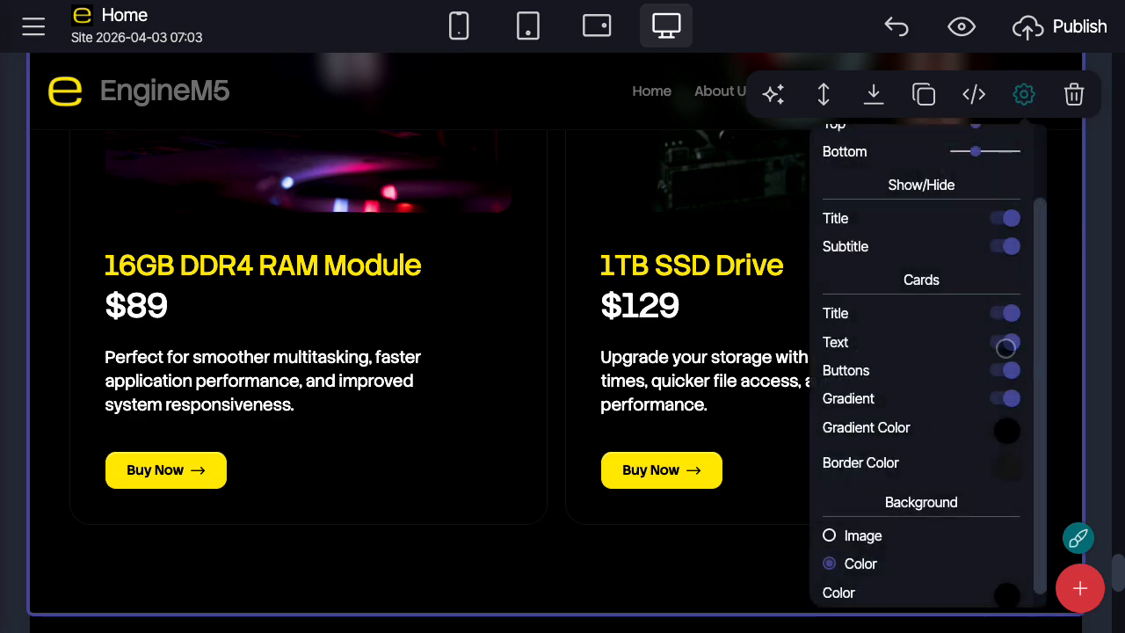
pyautogui.click(1006, 343)
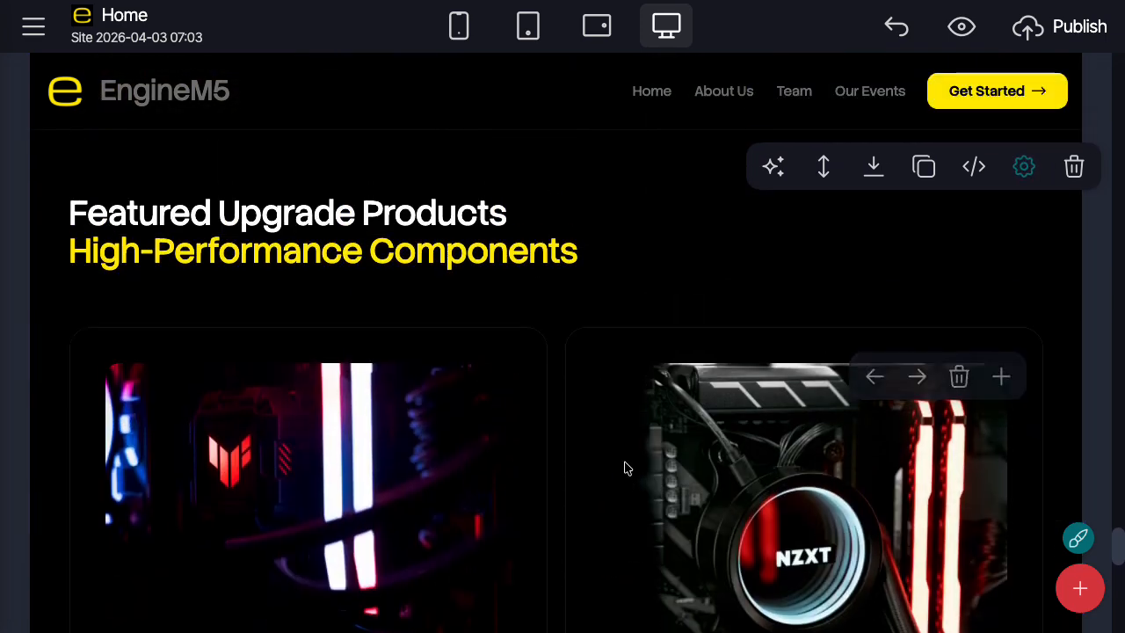
pyautogui.scroll(-6, 626, 469)
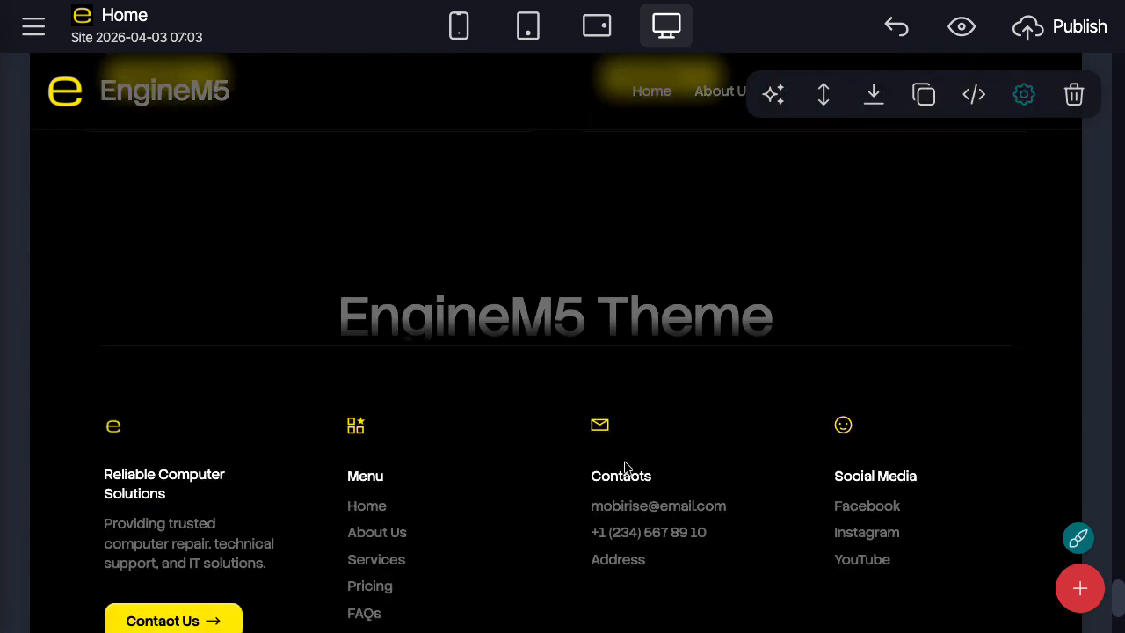
# Reduce the footer block's Navigation Amount to its minimum and turn off its Navigation option.
pyautogui.scroll(-2, 504, 436)
pyautogui.click(505, 348)
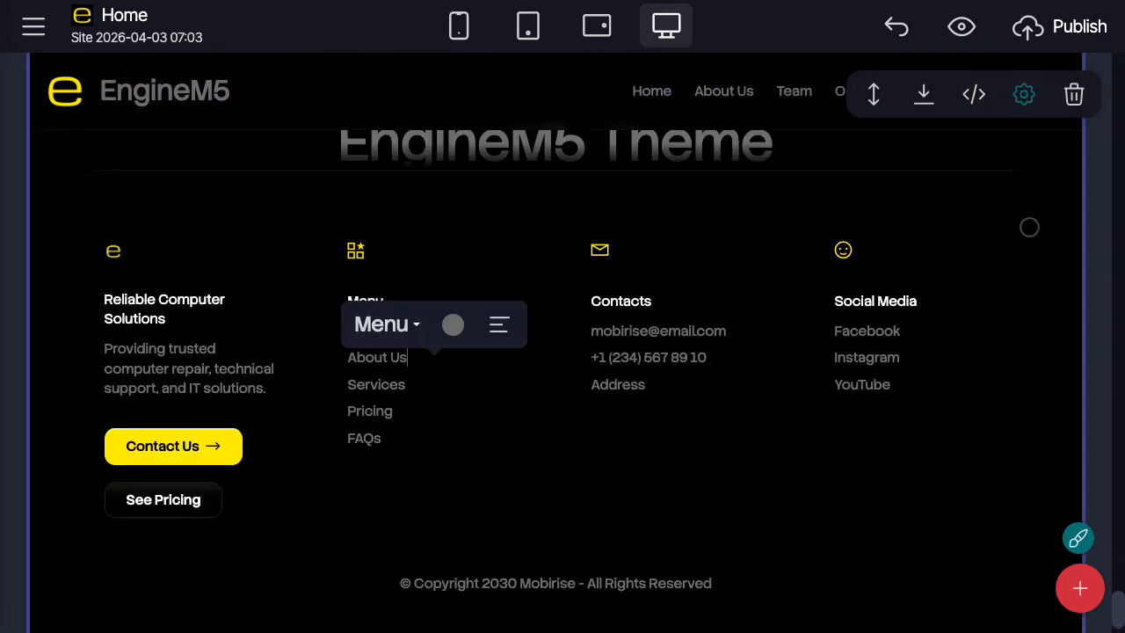
pyautogui.click(1025, 95)
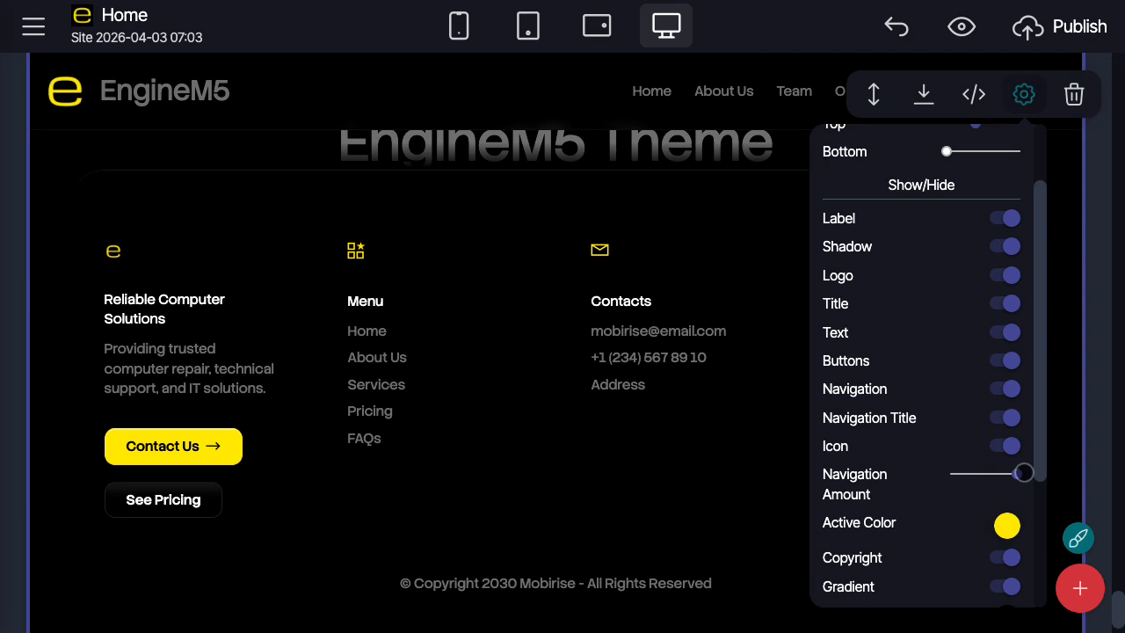
pyautogui.moveTo(1022, 472); pyautogui.dragTo(906, 470)
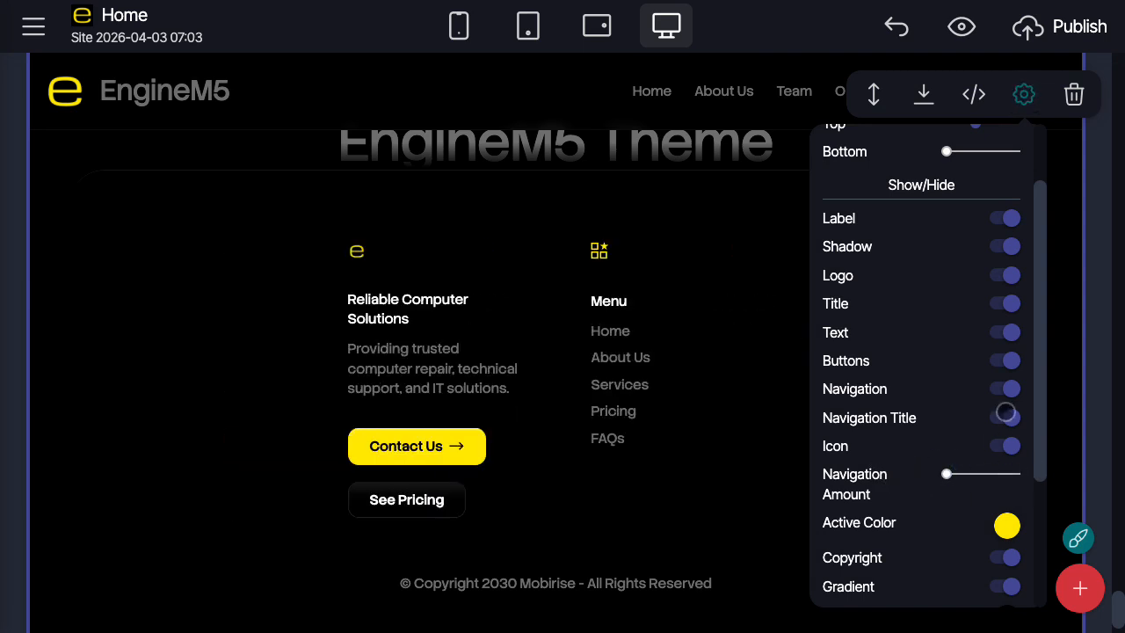
pyautogui.click(1004, 389)
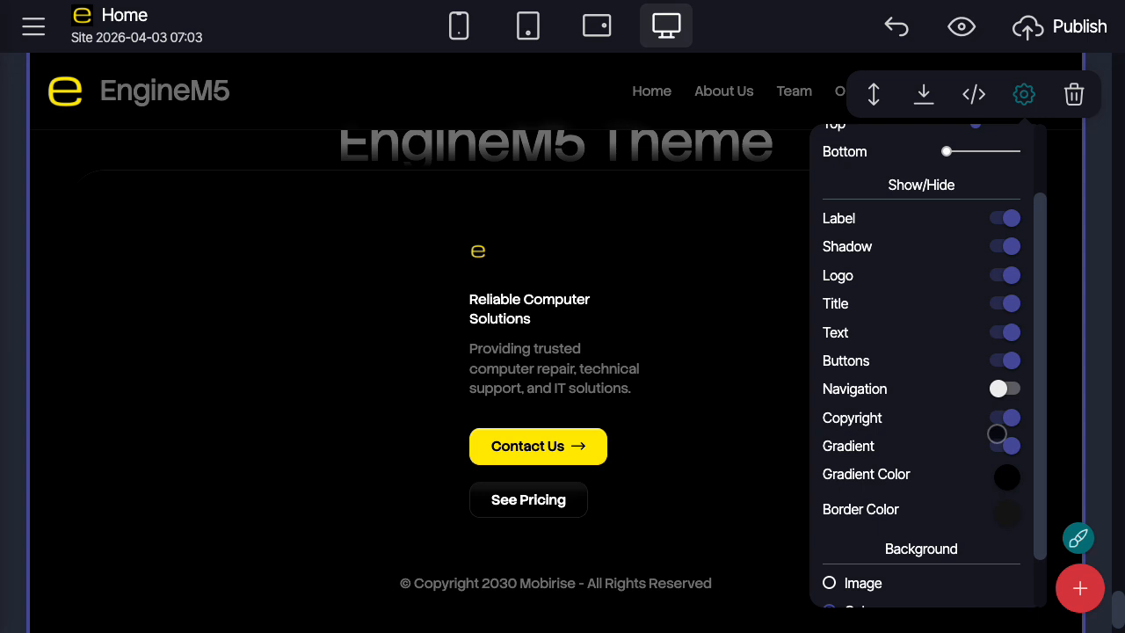
# Try the footer with its Label and Shadow options turned off, restoring each one.
pyautogui.click(1009, 221)
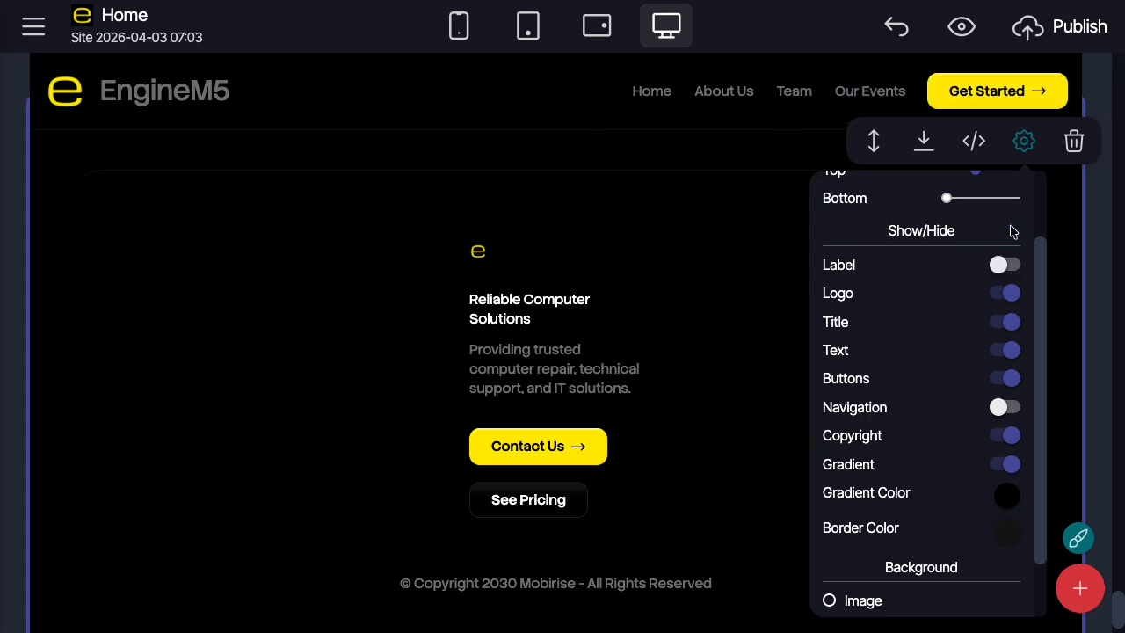
pyautogui.click(1007, 264)
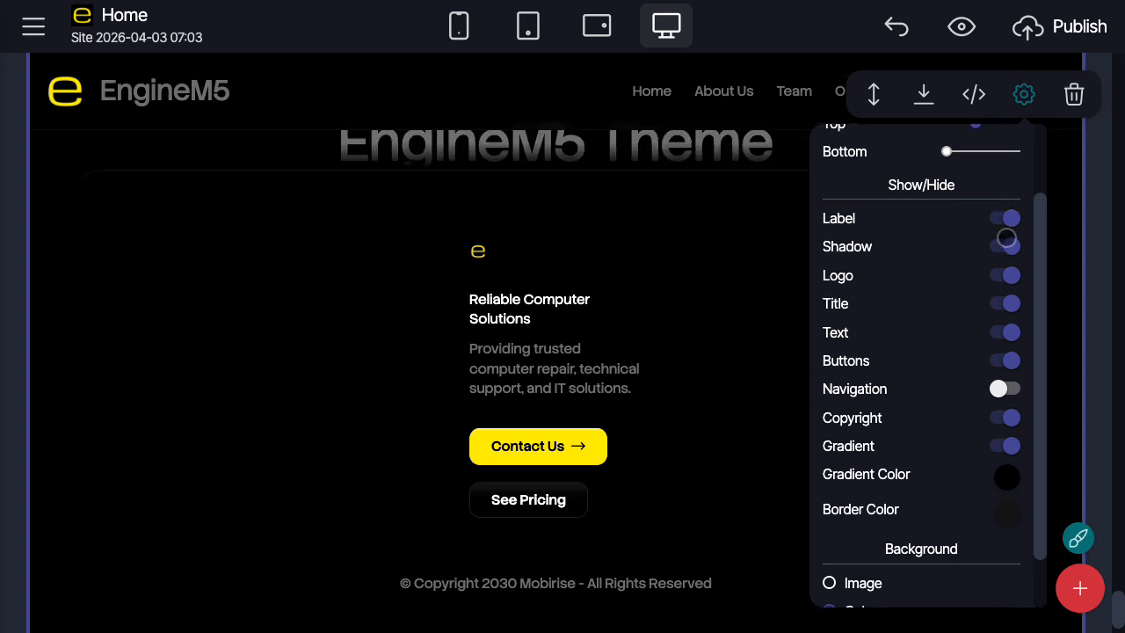
pyautogui.click(1006, 241)
pyautogui.click(1005, 249)
# Hide the Logo, Title, Text and Buttons in the footer block and close its settings.
pyautogui.click(1004, 275)
pyautogui.click(1007, 303)
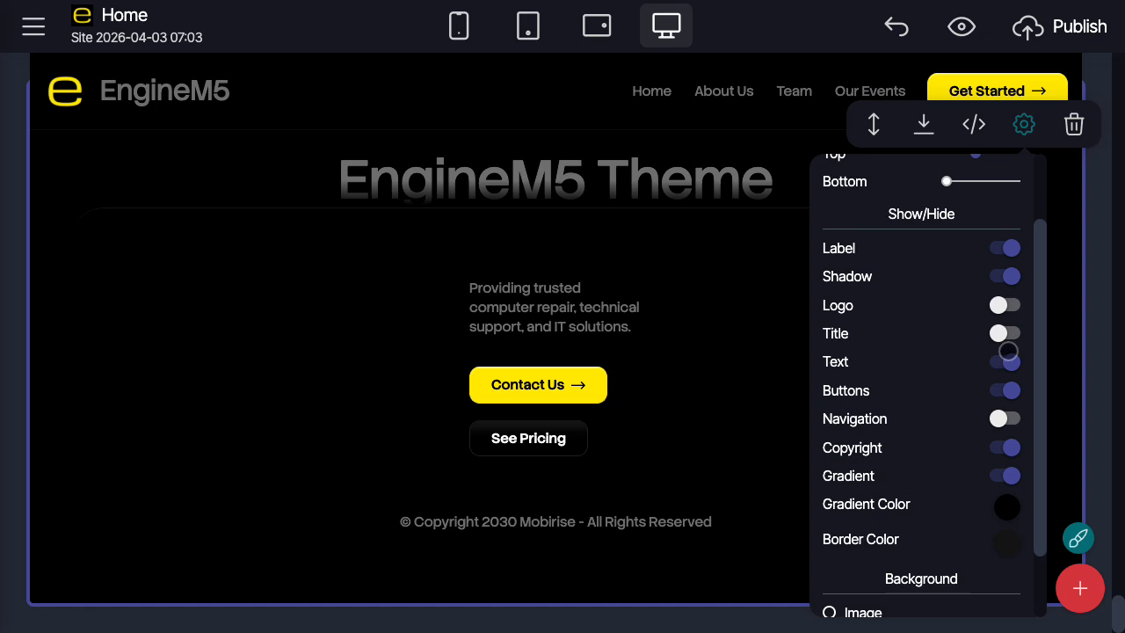
pyautogui.click(1008, 366)
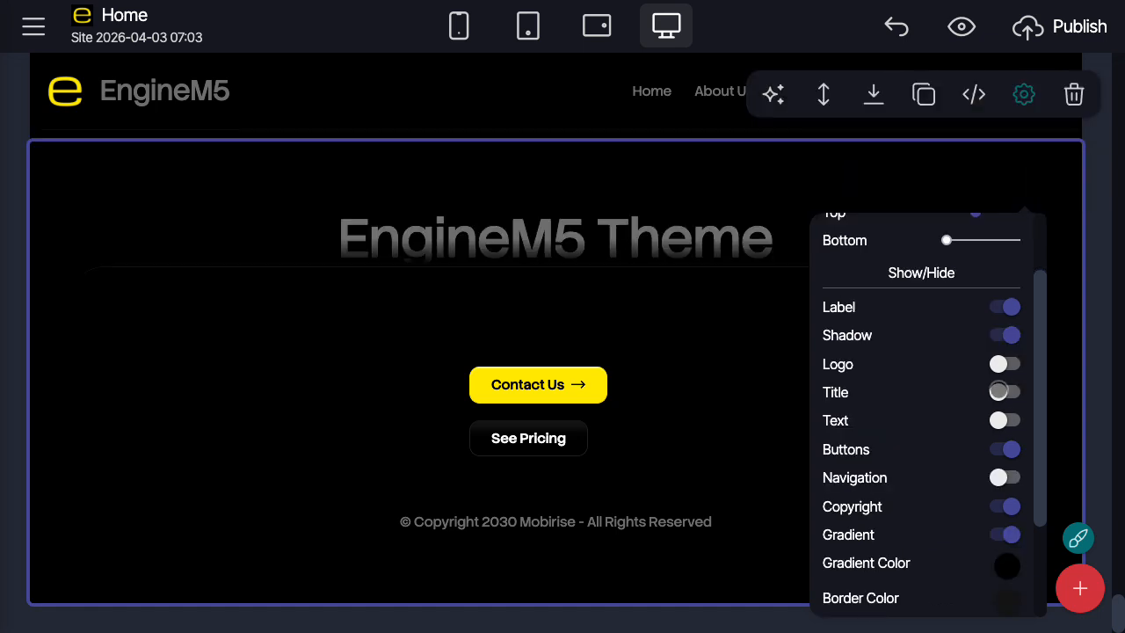
pyautogui.click(1002, 449)
pyautogui.click(235, 539)
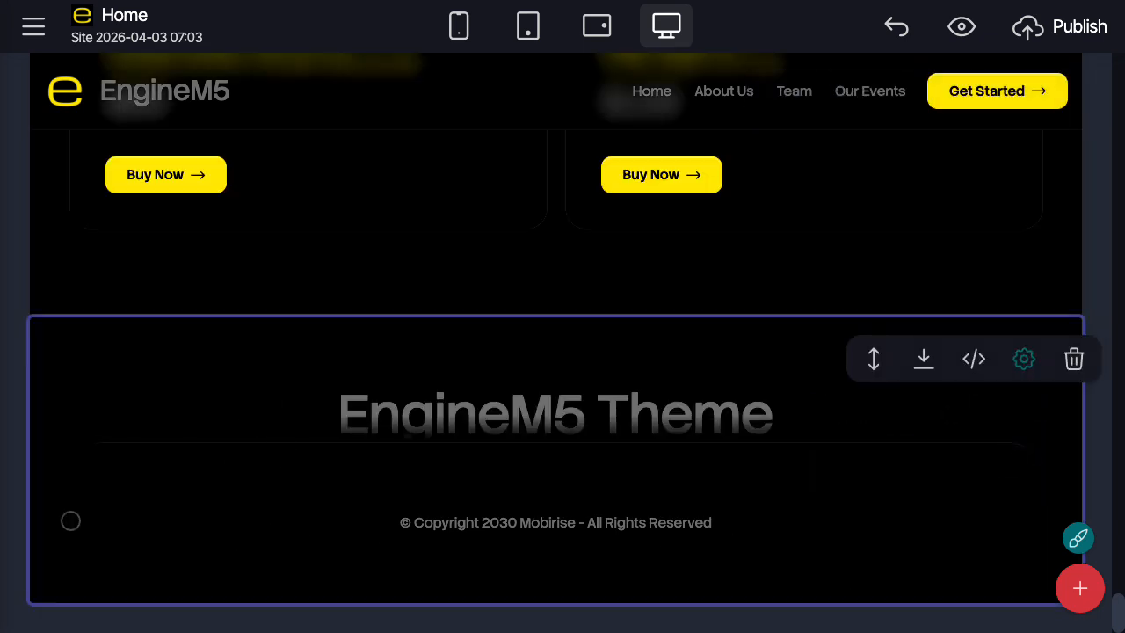
# Switch the page to the phone view and test opening and closing the header's navigation menu.
pyautogui.scroll(20, 70, 520)
pyautogui.click(455, 26)
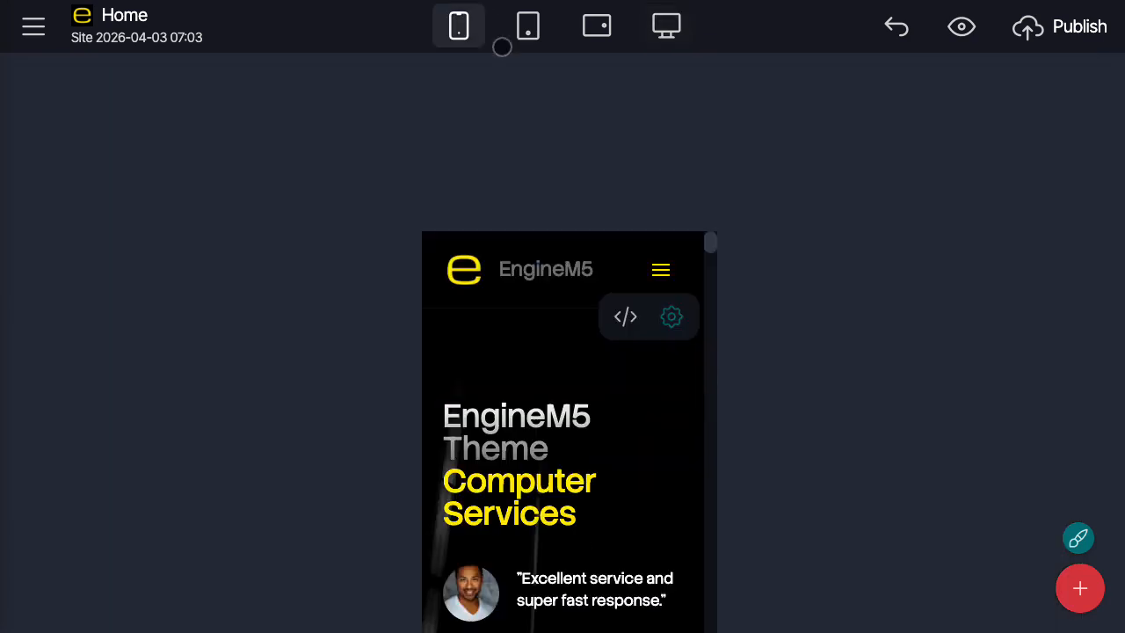
pyautogui.click(659, 127)
pyautogui.click(660, 127)
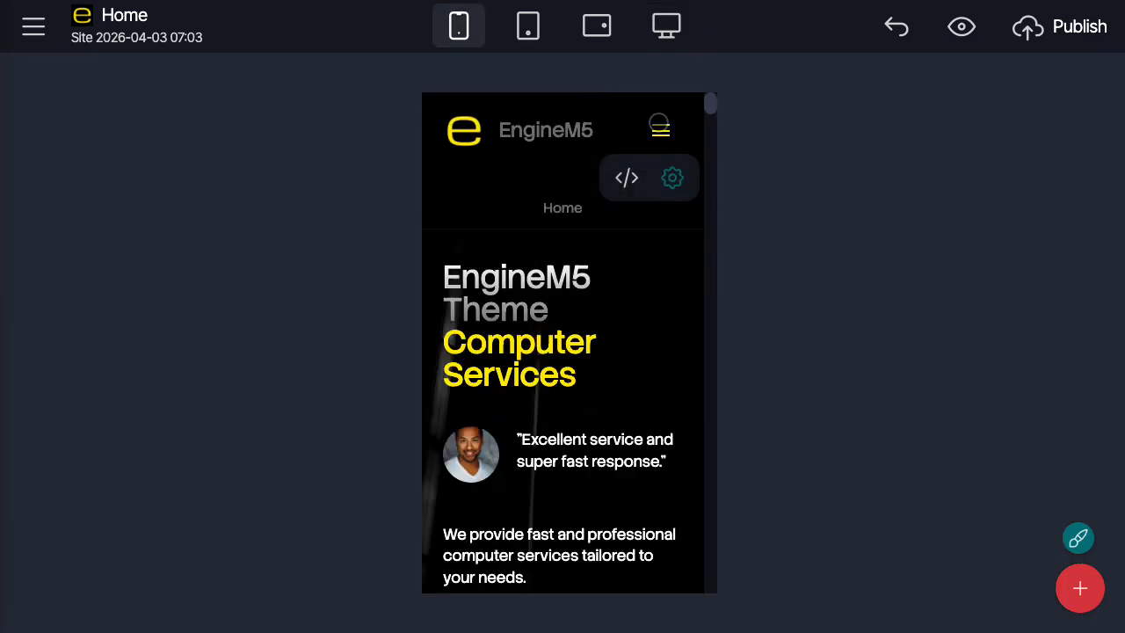
# Examine the phone layout from the hero block down to the testimonials and advance the testimonial slider.
pyautogui.scroll(-8, 615, 307)
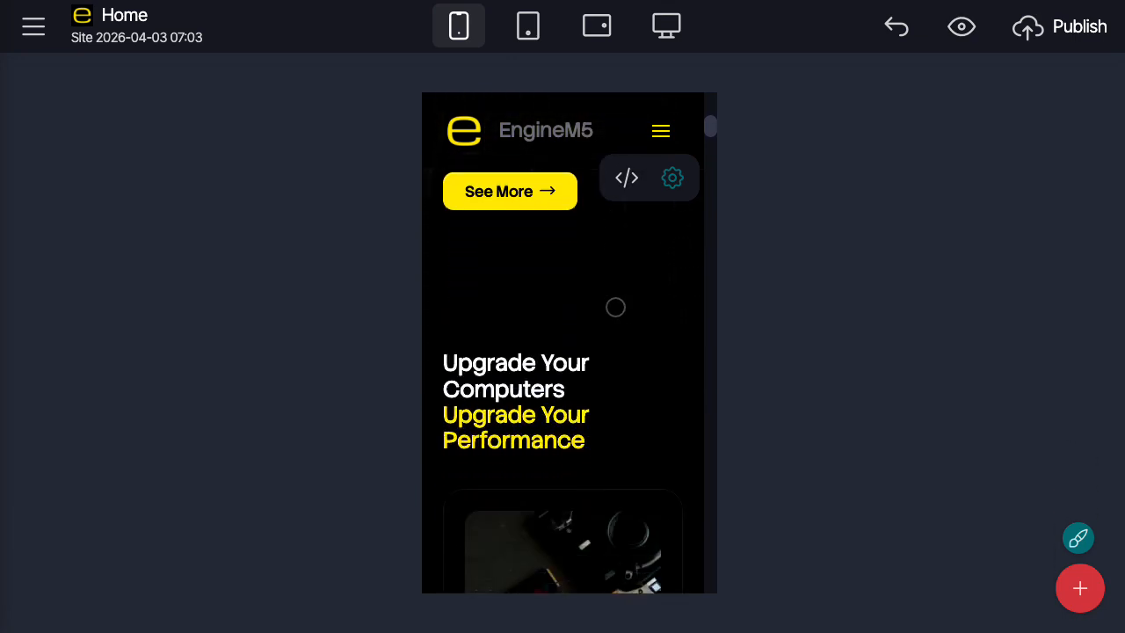
pyautogui.scroll(-6, 616, 306)
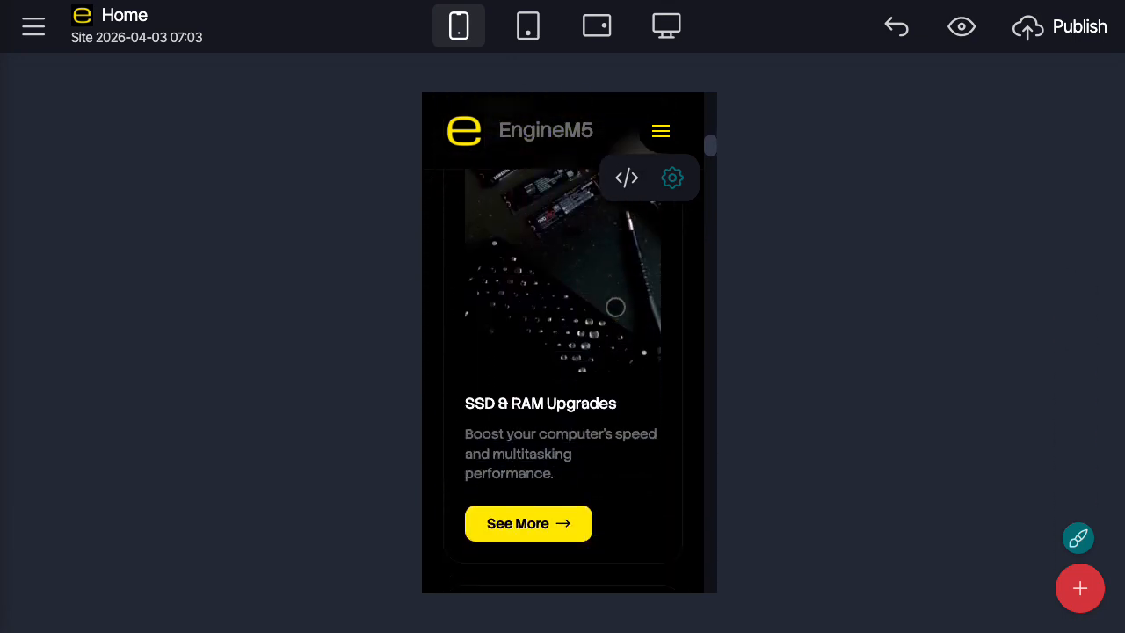
pyautogui.scroll(-6, 615, 307)
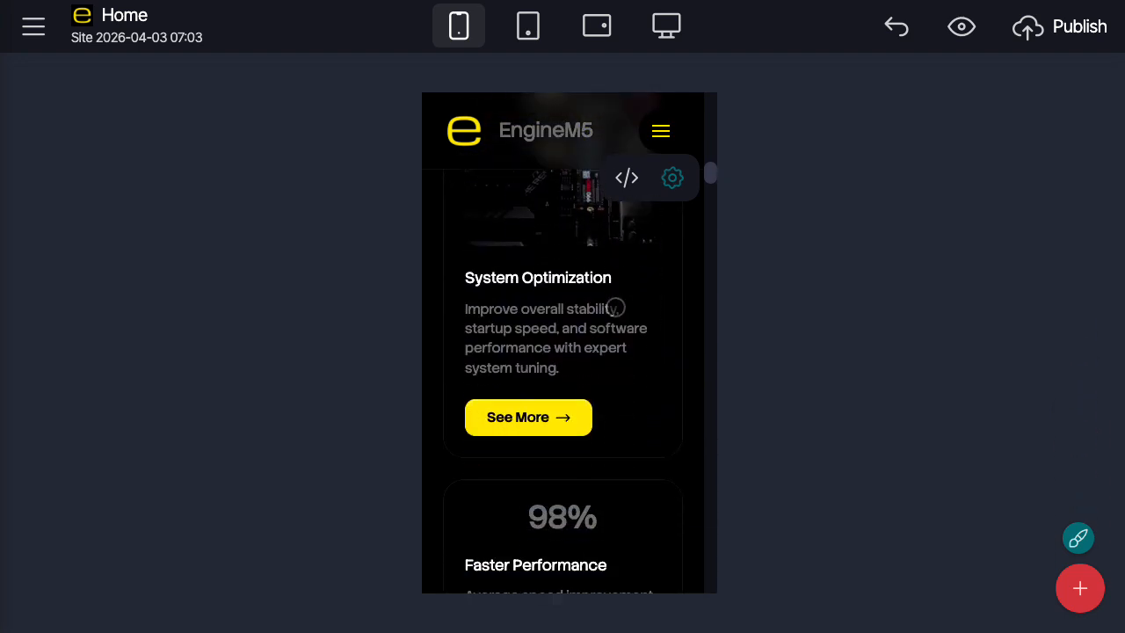
pyautogui.scroll(-8, 615, 307)
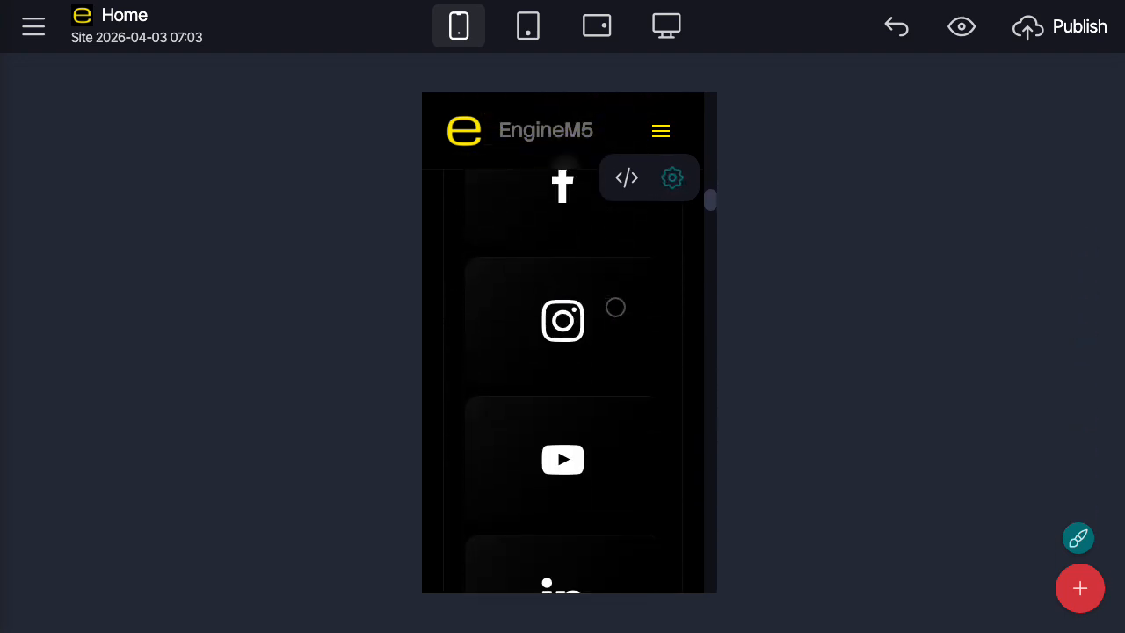
pyautogui.scroll(-8, 615, 307)
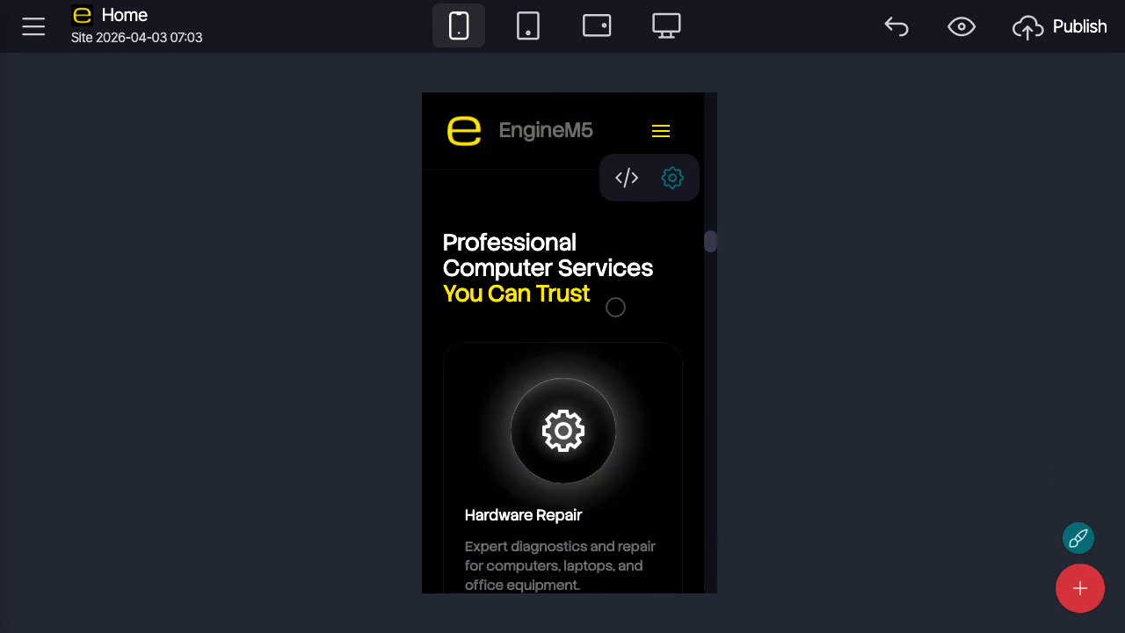
pyautogui.scroll(-6, 615, 307)
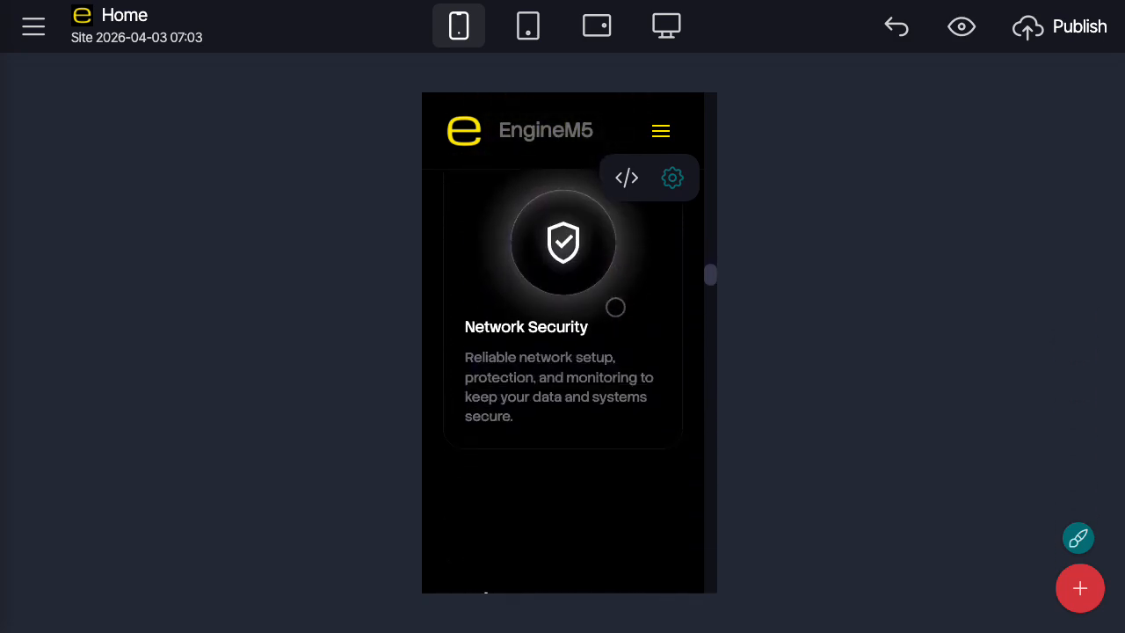
pyautogui.scroll(-2, 615, 307)
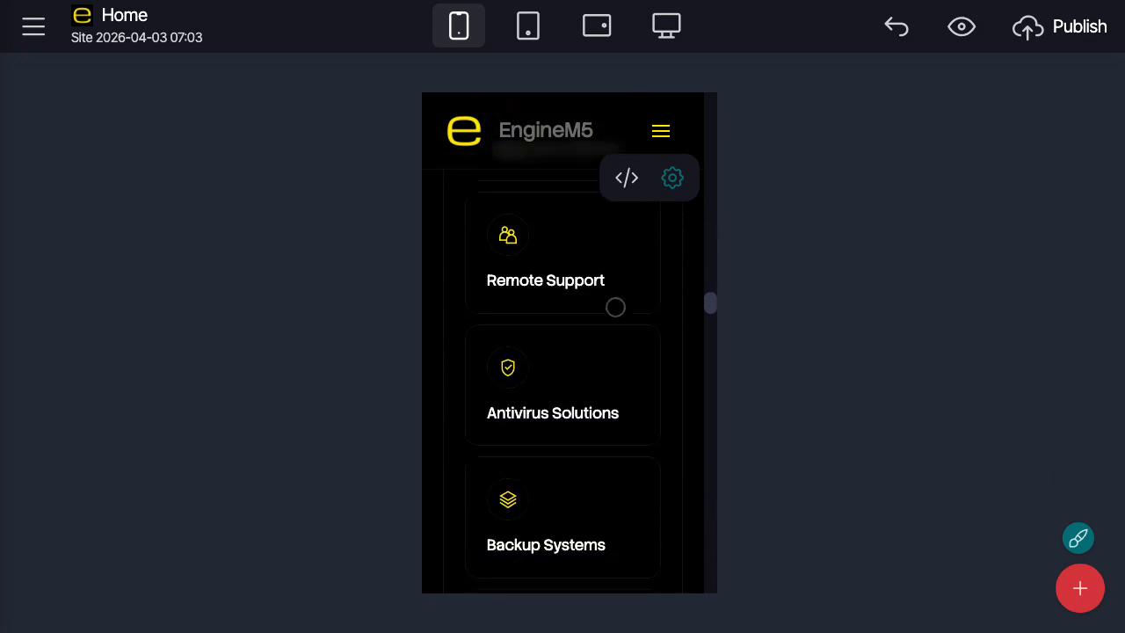
pyautogui.scroll(-6, 615, 307)
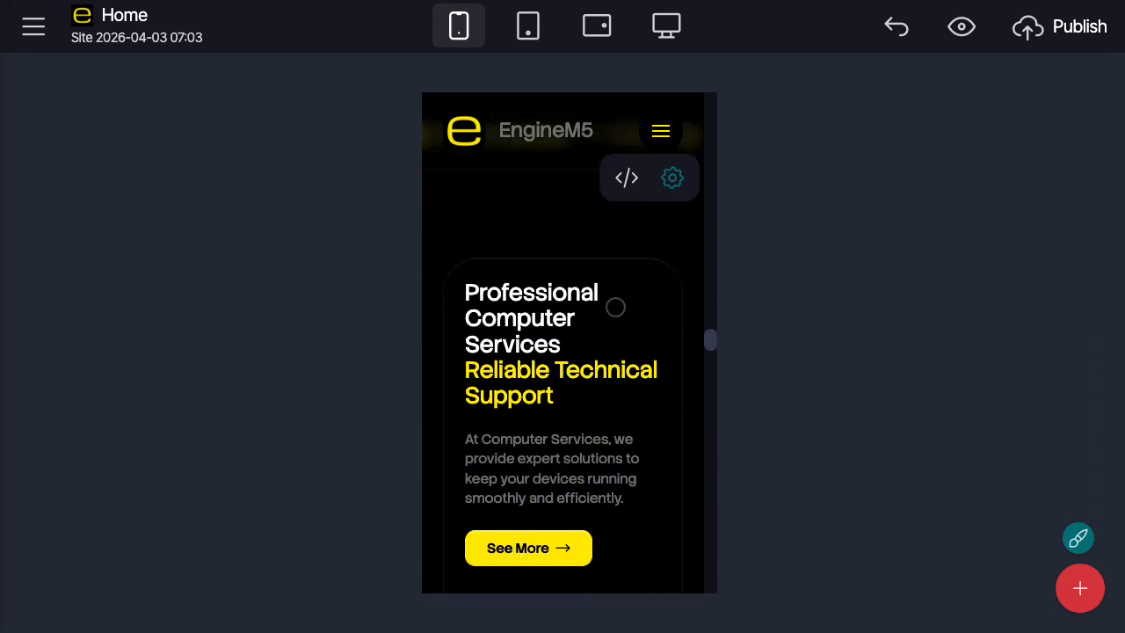
pyautogui.scroll(-6, 615, 307)
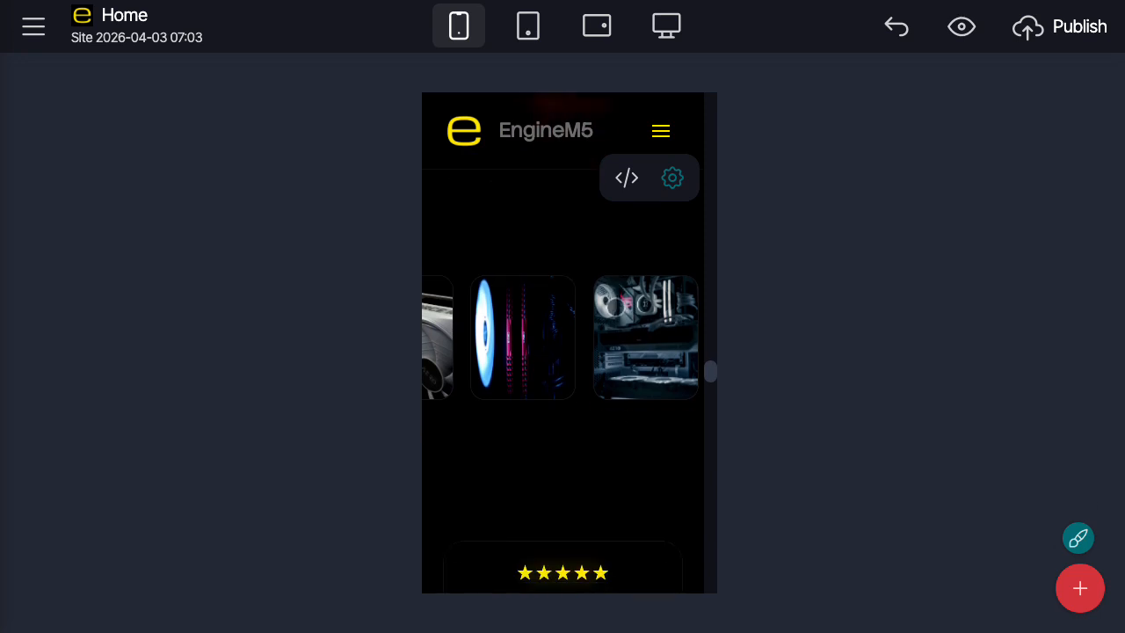
pyautogui.scroll(-3, 615, 307)
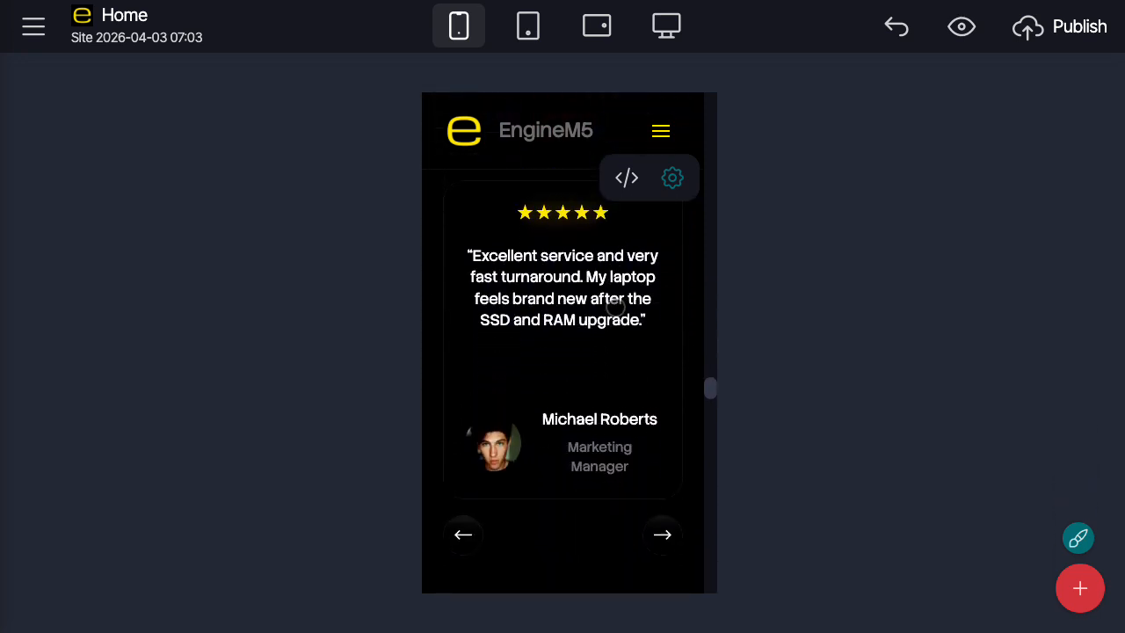
pyautogui.click(668, 548)
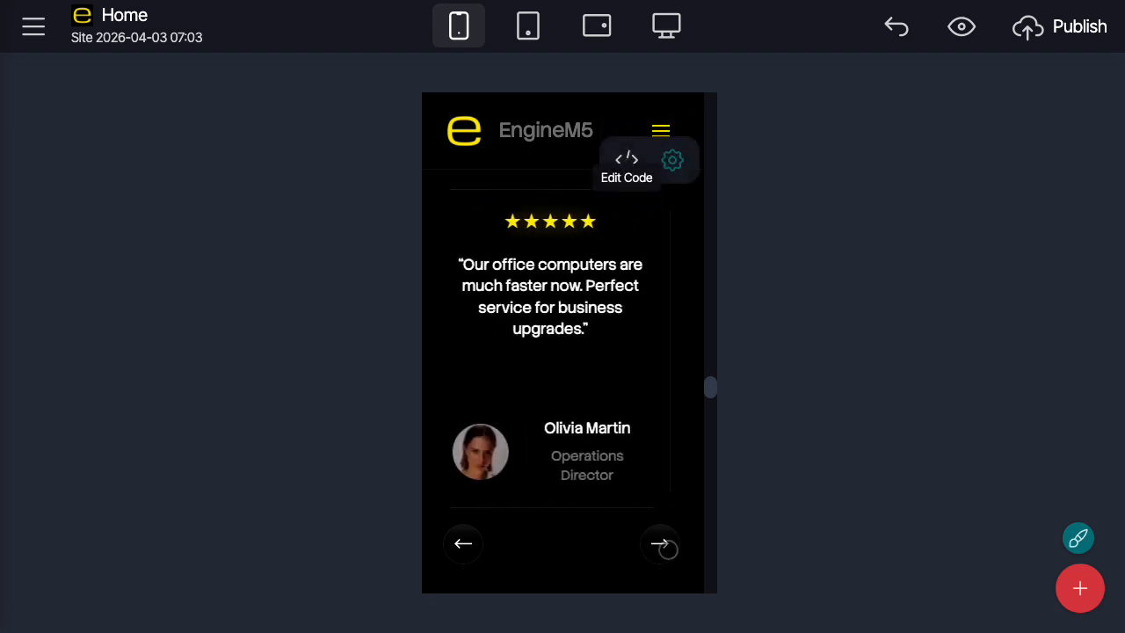
# Check the "Request Your Computer Upgrade" form and expand the questions of the FAQ block in the phone layout.
pyautogui.scroll(-5, 531, 364)
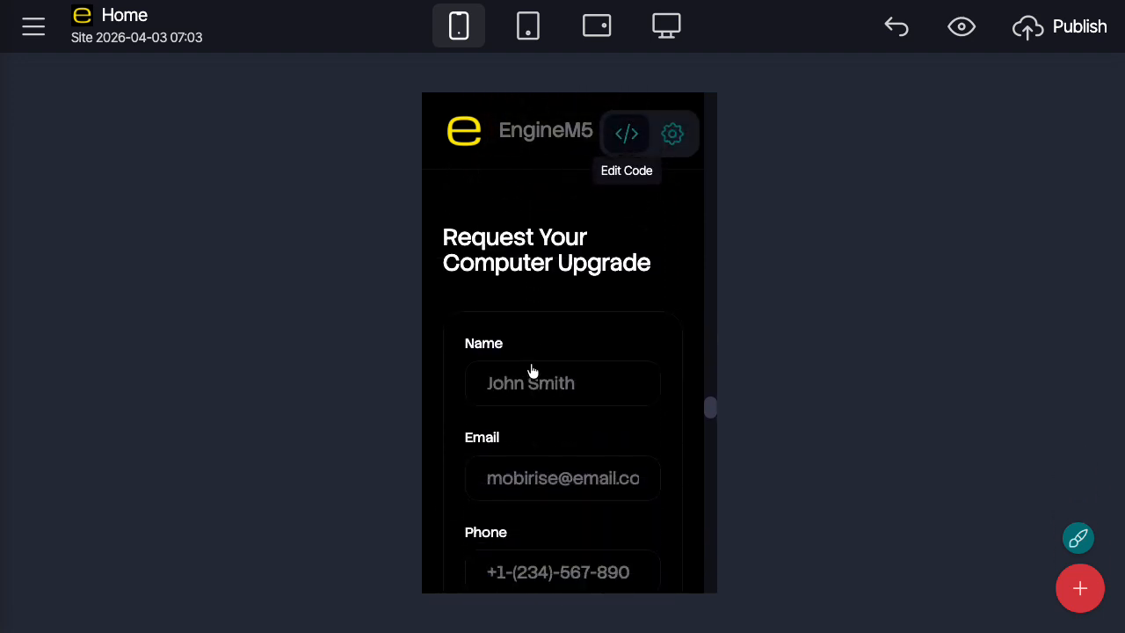
pyautogui.scroll(-5, 531, 370)
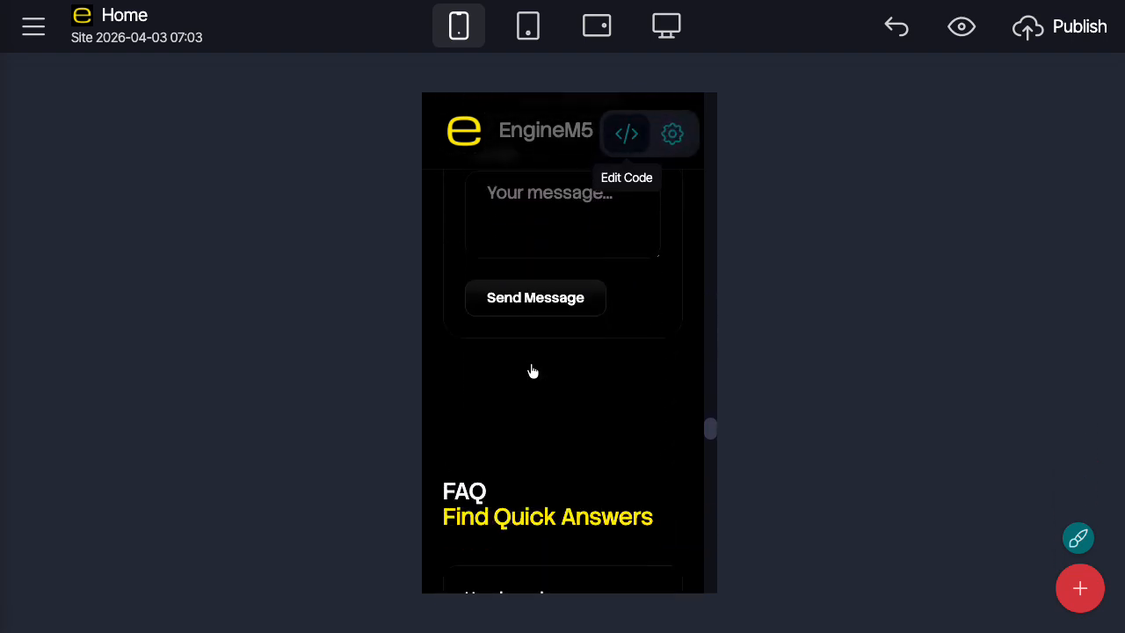
pyautogui.scroll(2, 532, 371)
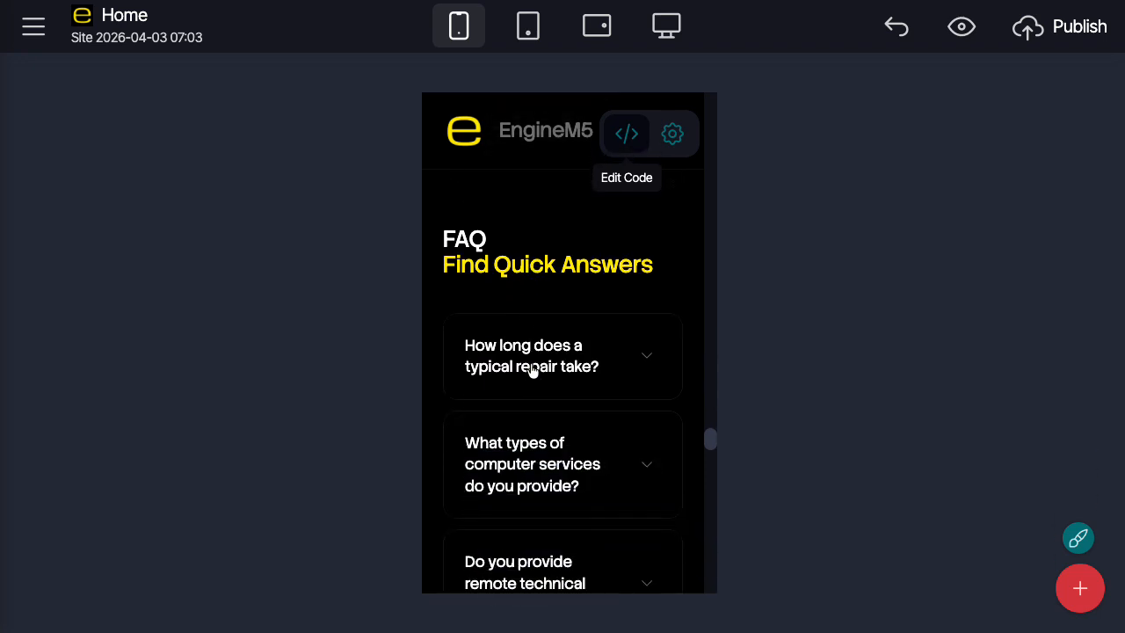
pyautogui.scroll(-2, 547, 308)
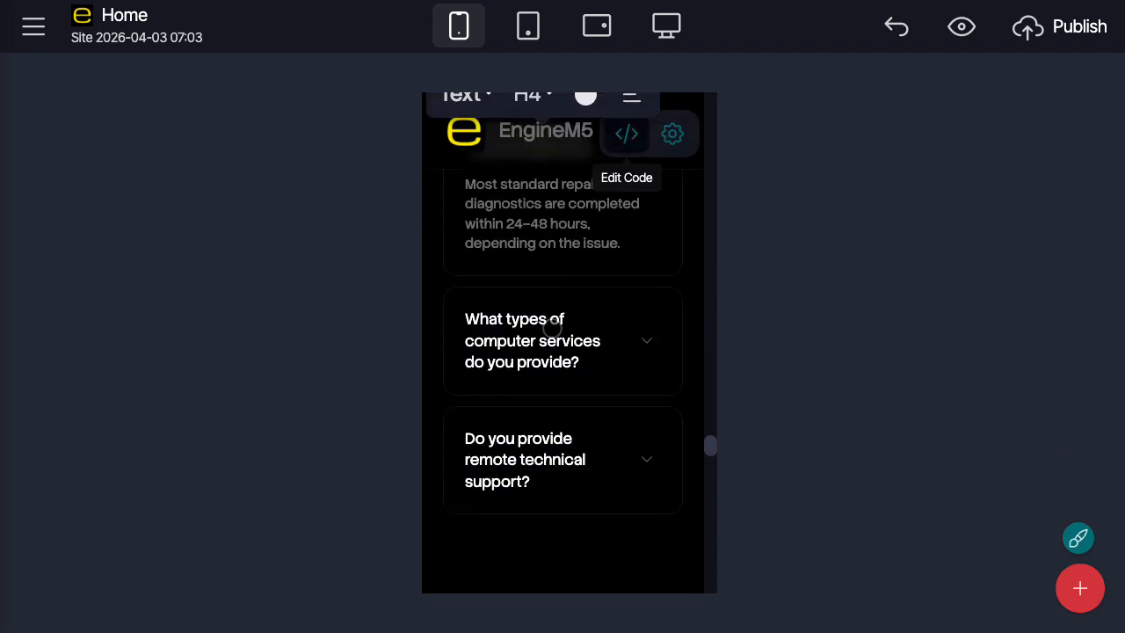
pyautogui.click(545, 324)
pyautogui.click(558, 437)
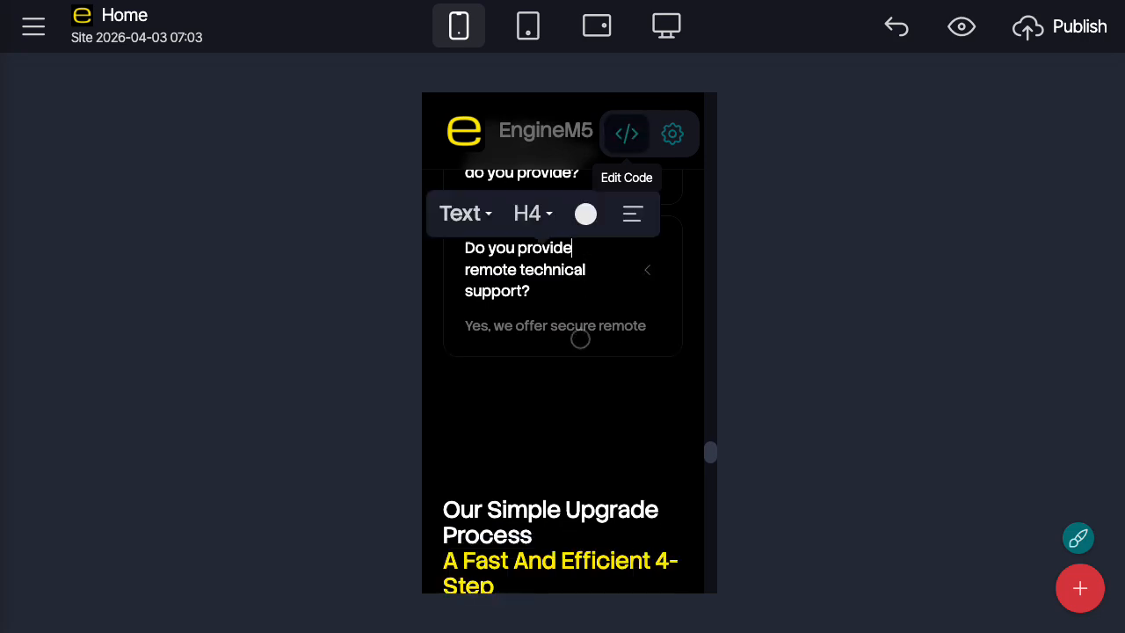
# Test the "Our Simple Upgrade Process" block in the phone layout by activating its numbered items in turn.
pyautogui.scroll(-5, 578, 384)
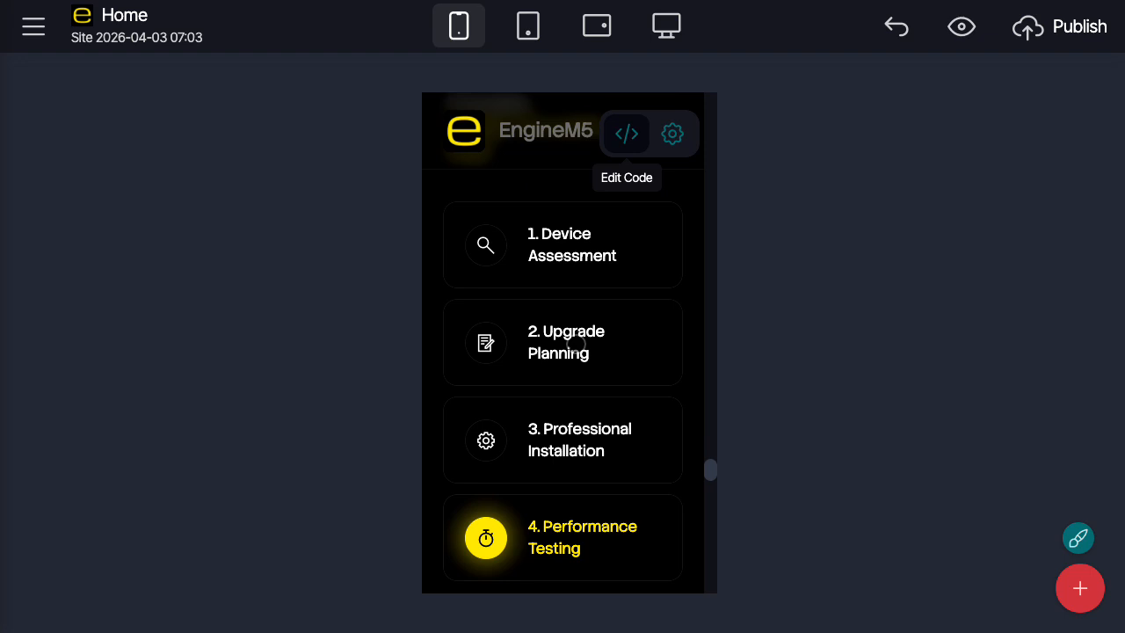
pyautogui.scroll(-1, 576, 345)
pyautogui.scroll(1, 578, 191)
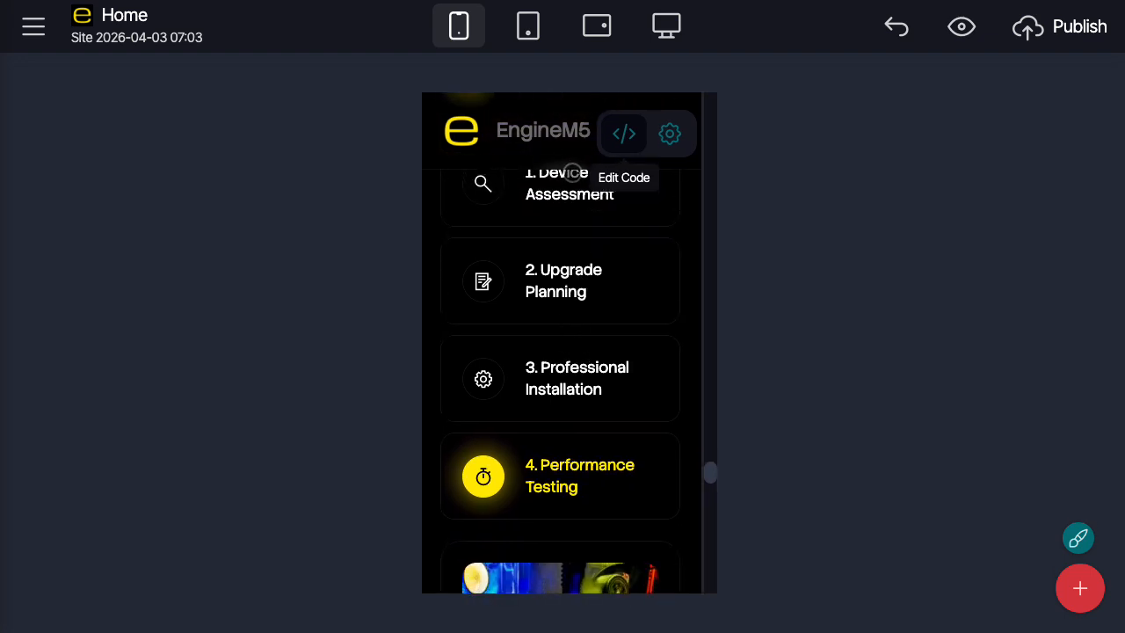
pyautogui.click(570, 180)
pyautogui.click(564, 292)
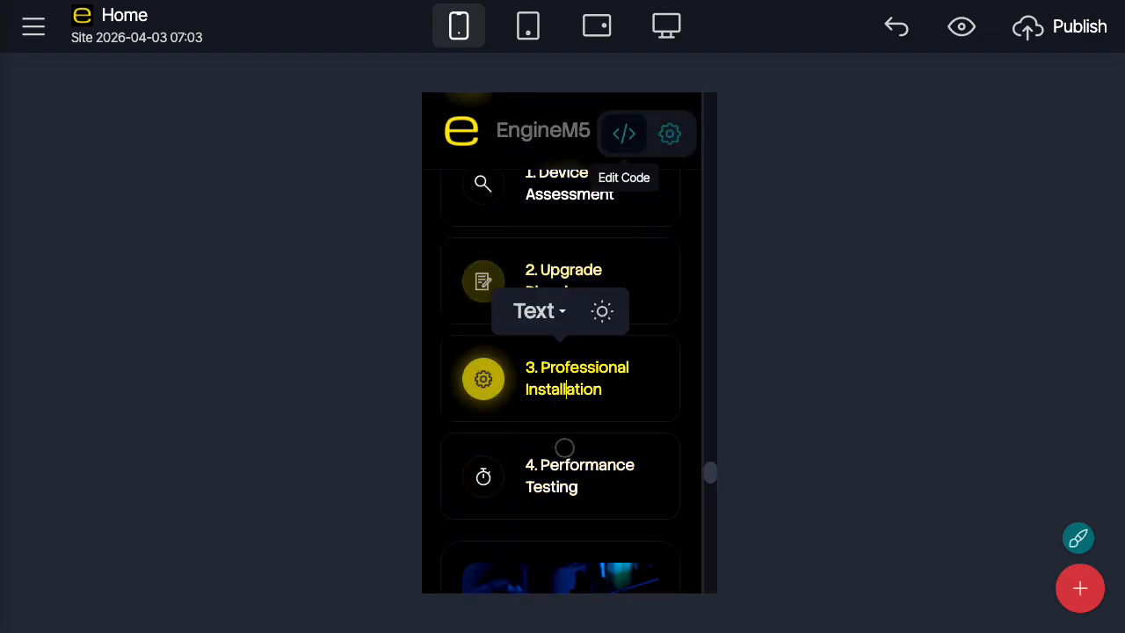
# Examine the phone layout of the "Proven Results" and "Featured Upgrade Products" blocks down to the footer.
pyautogui.scroll(-12, 564, 475)
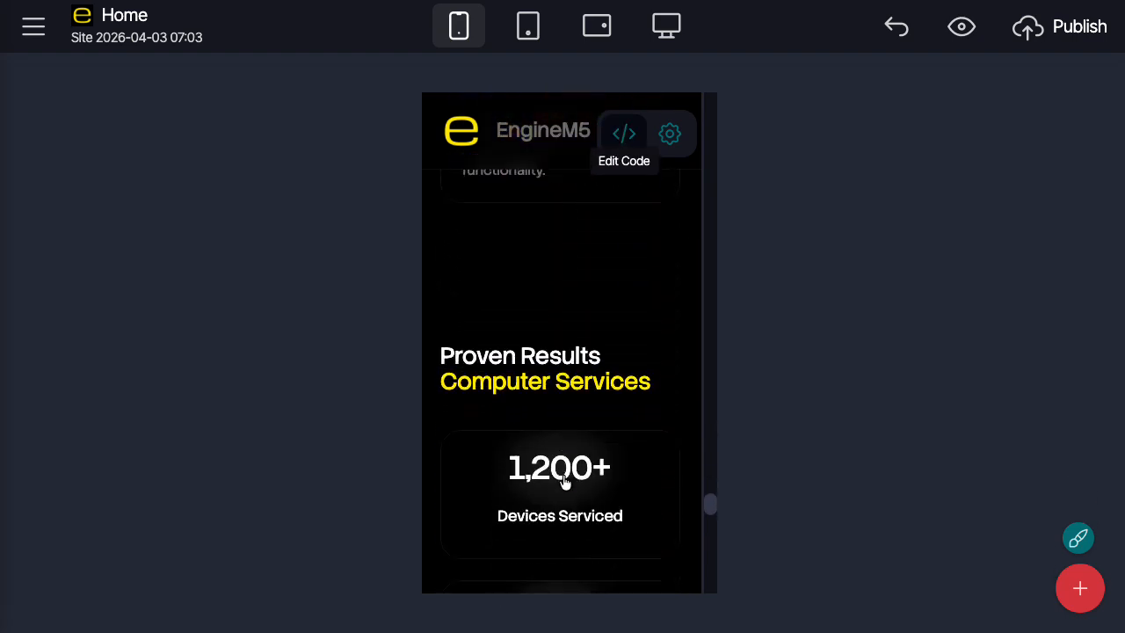
pyautogui.scroll(-6, 565, 483)
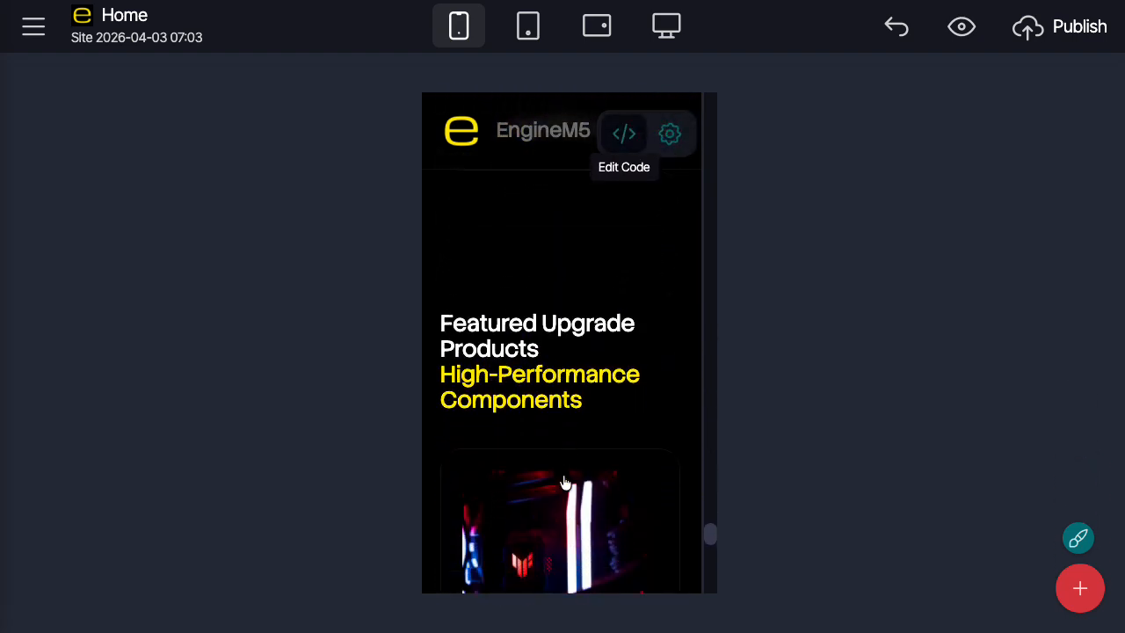
pyautogui.scroll(-10, 565, 483)
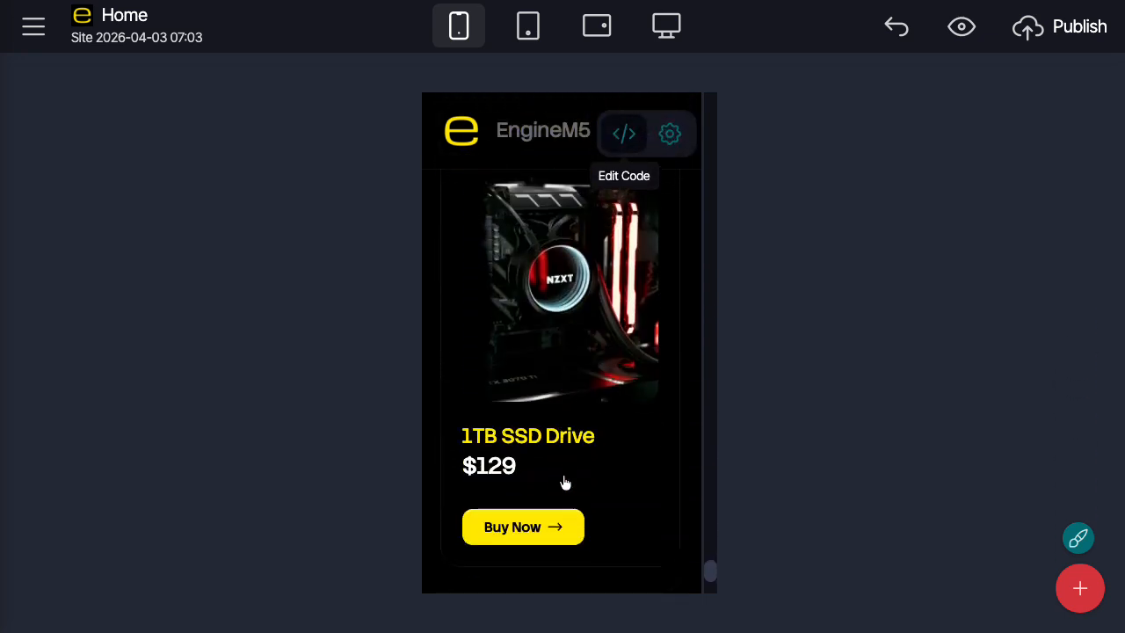
pyautogui.scroll(-1, 565, 483)
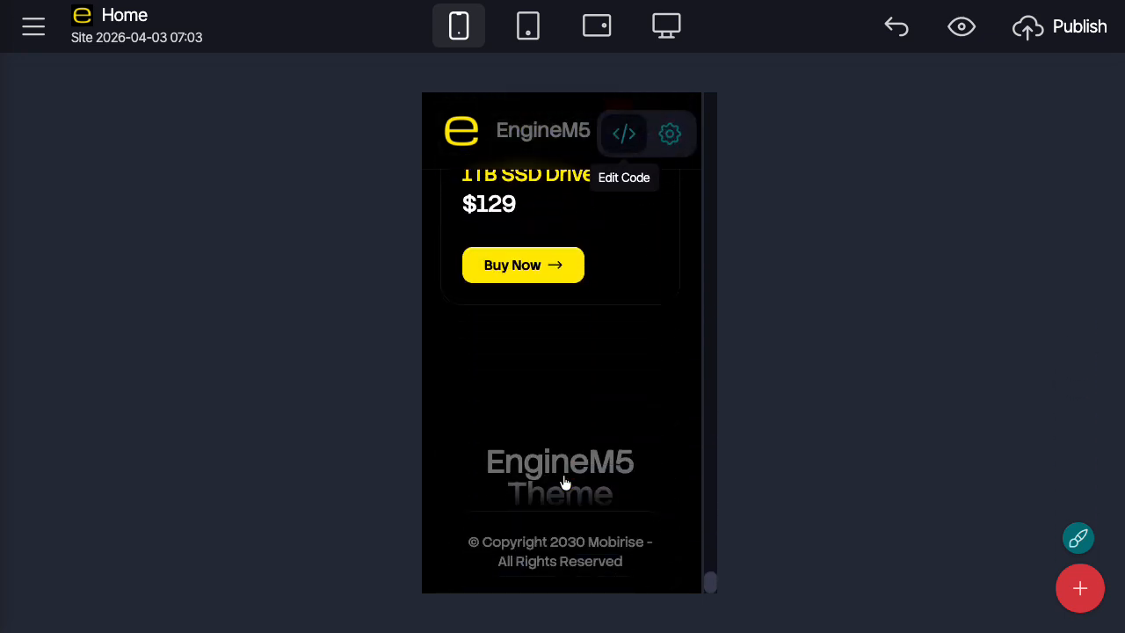